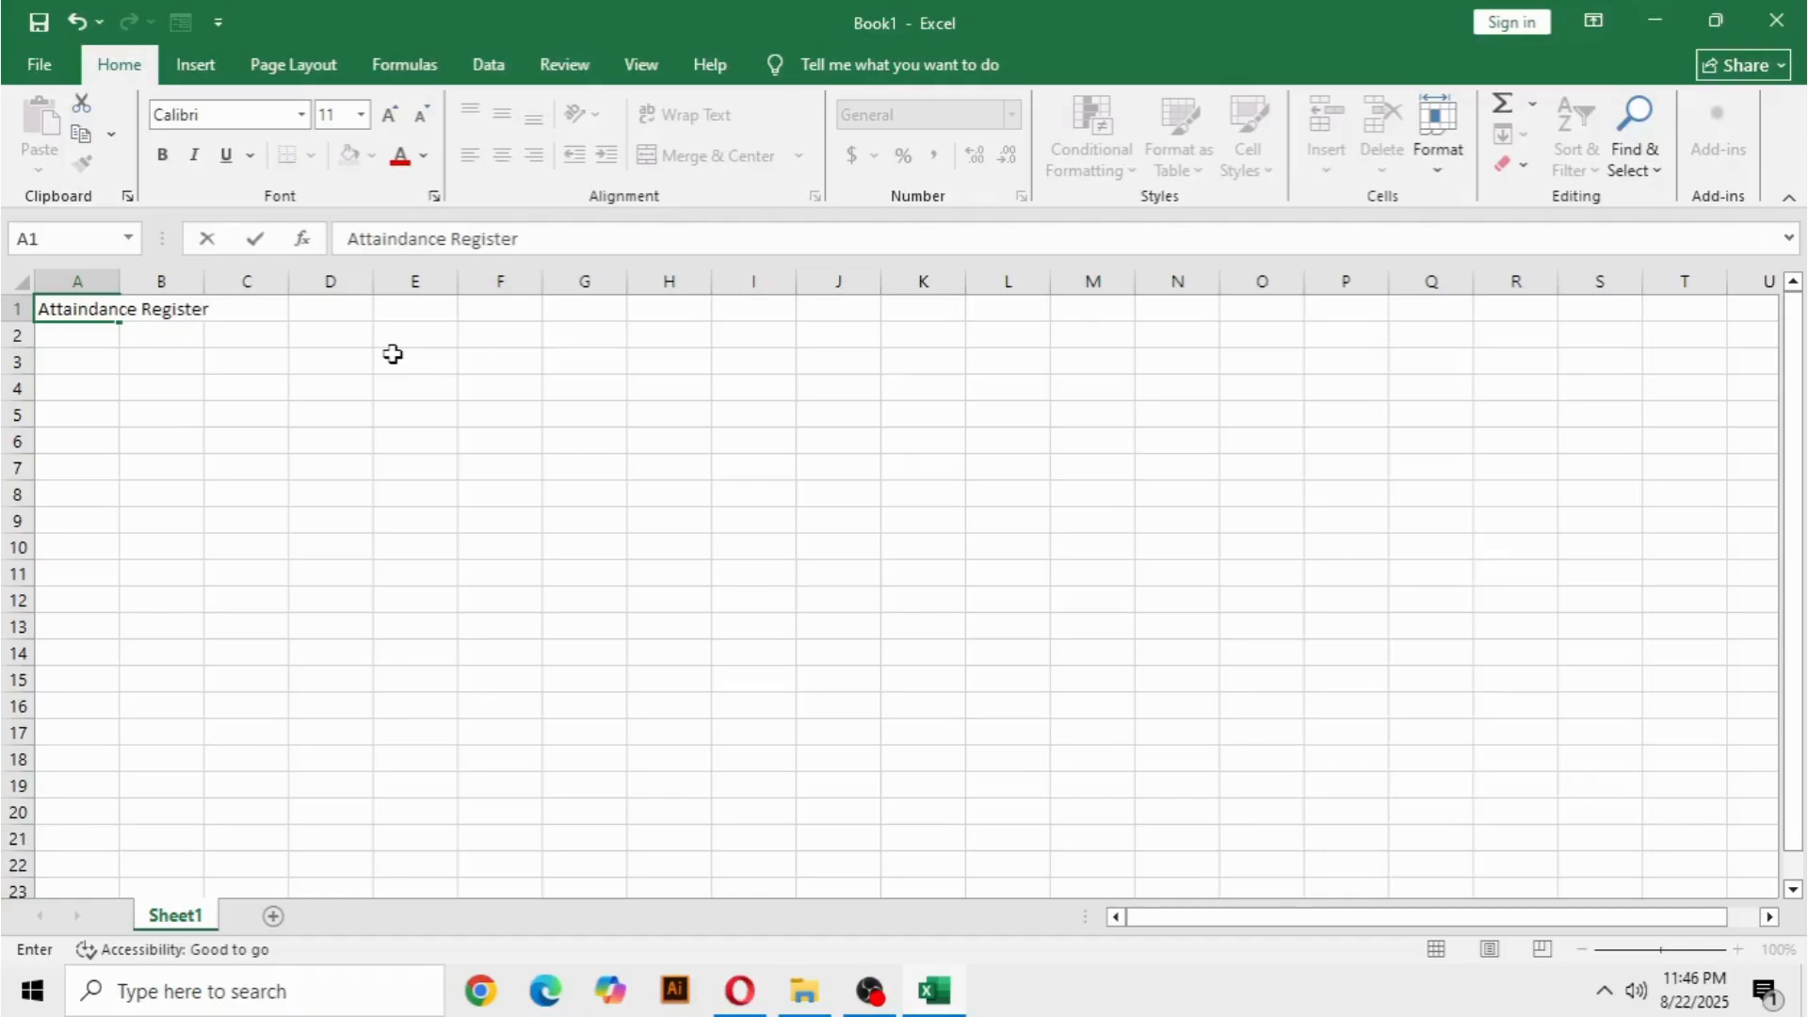
# Commit the sheet title in A1 and enter the headers S. No in A3 and Candidate Name in B3.
pyautogui.click(476, 488)
pyautogui.click(166, 392)
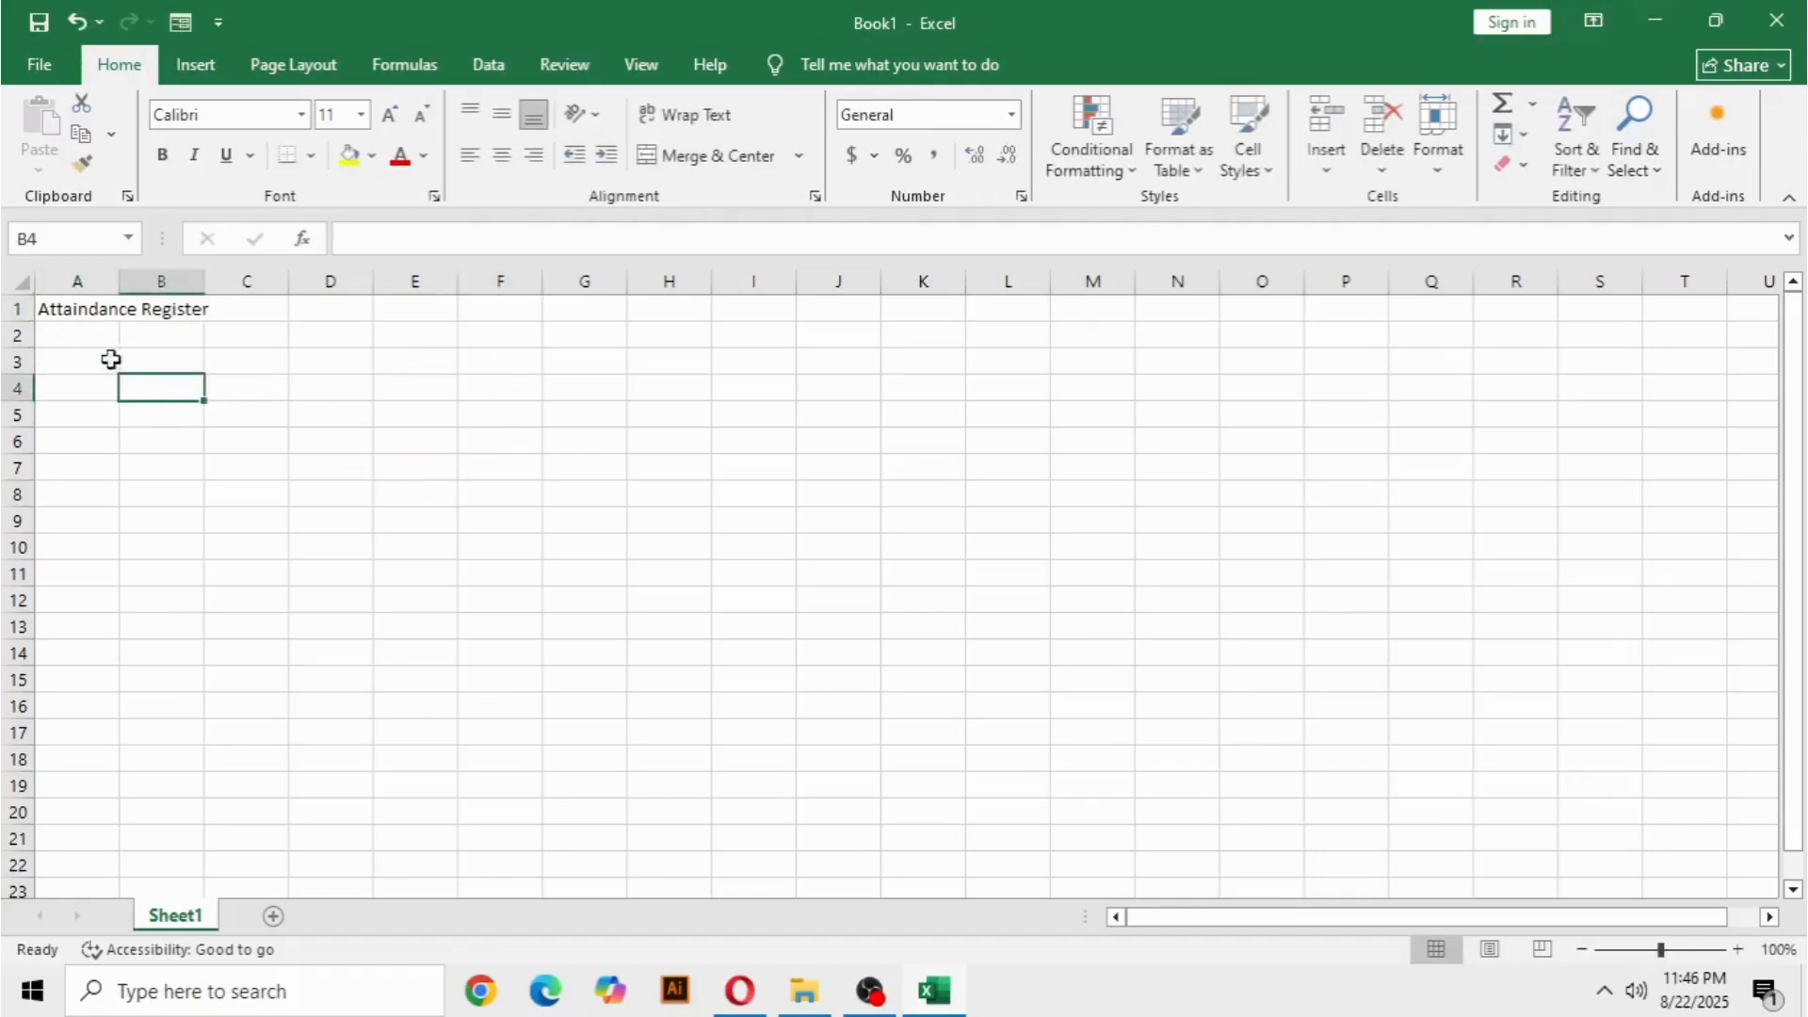
pyautogui.click(88, 340)
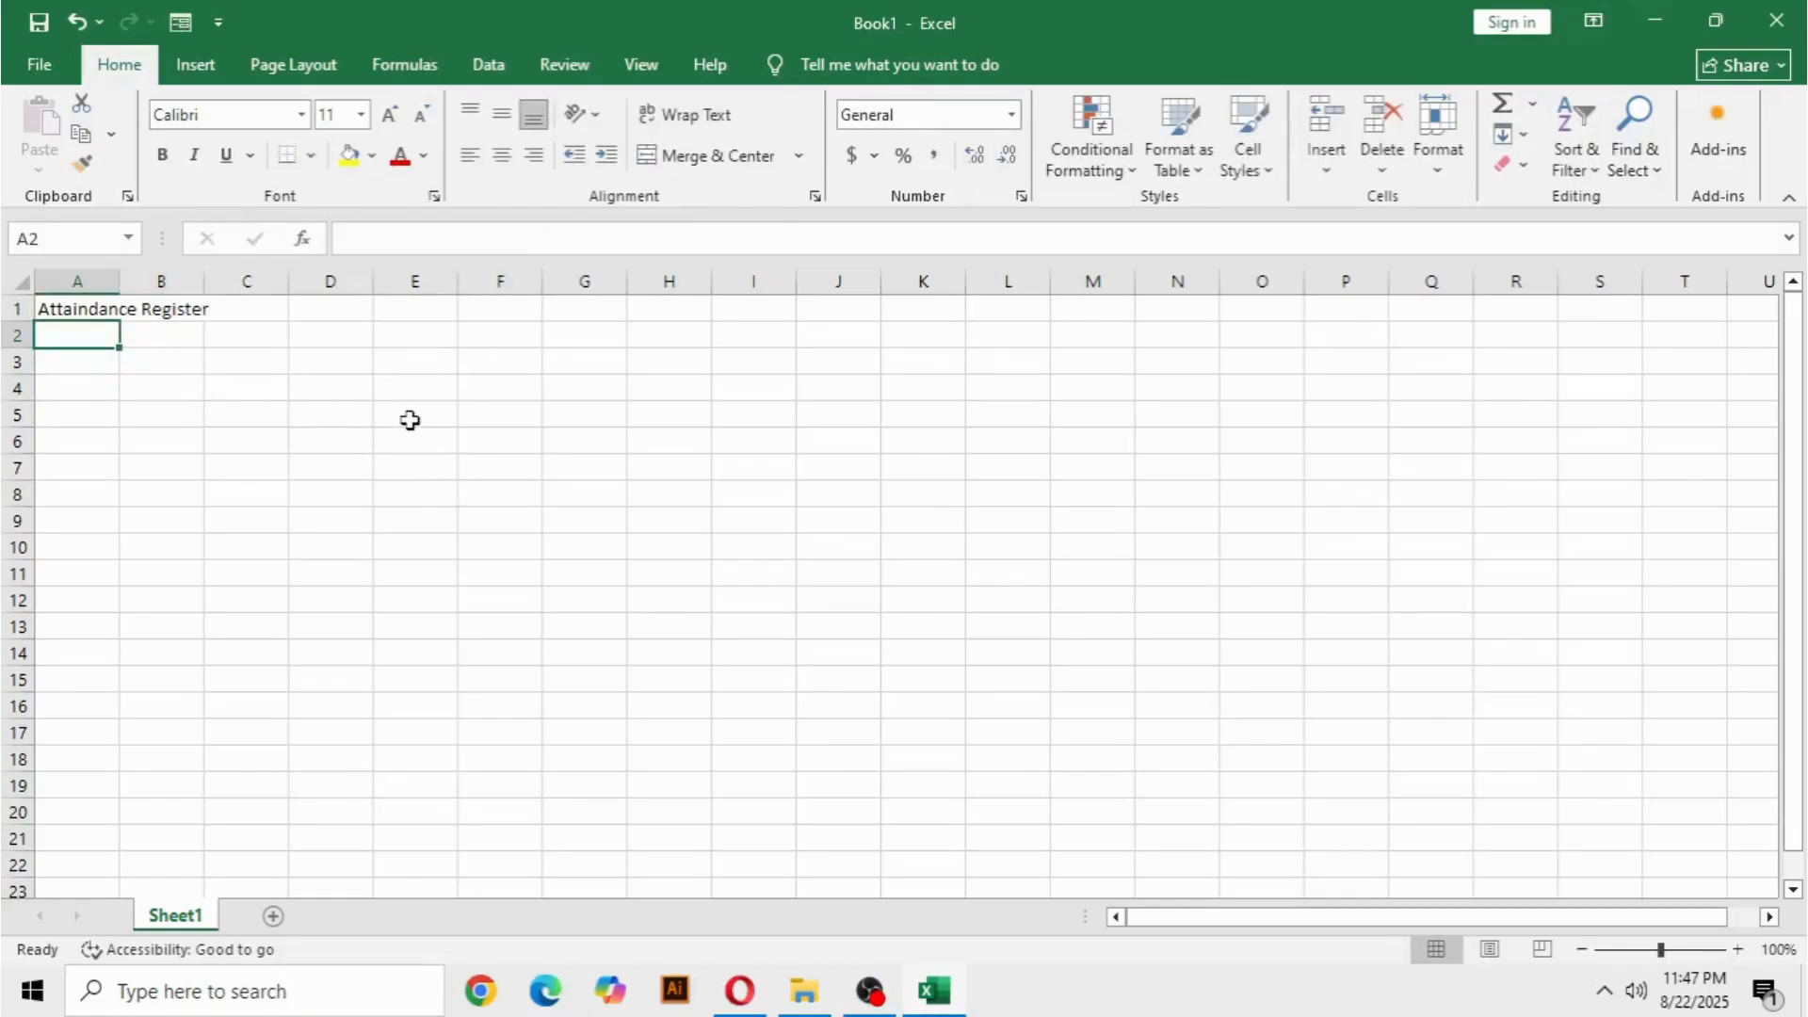
pyautogui.press('Down')
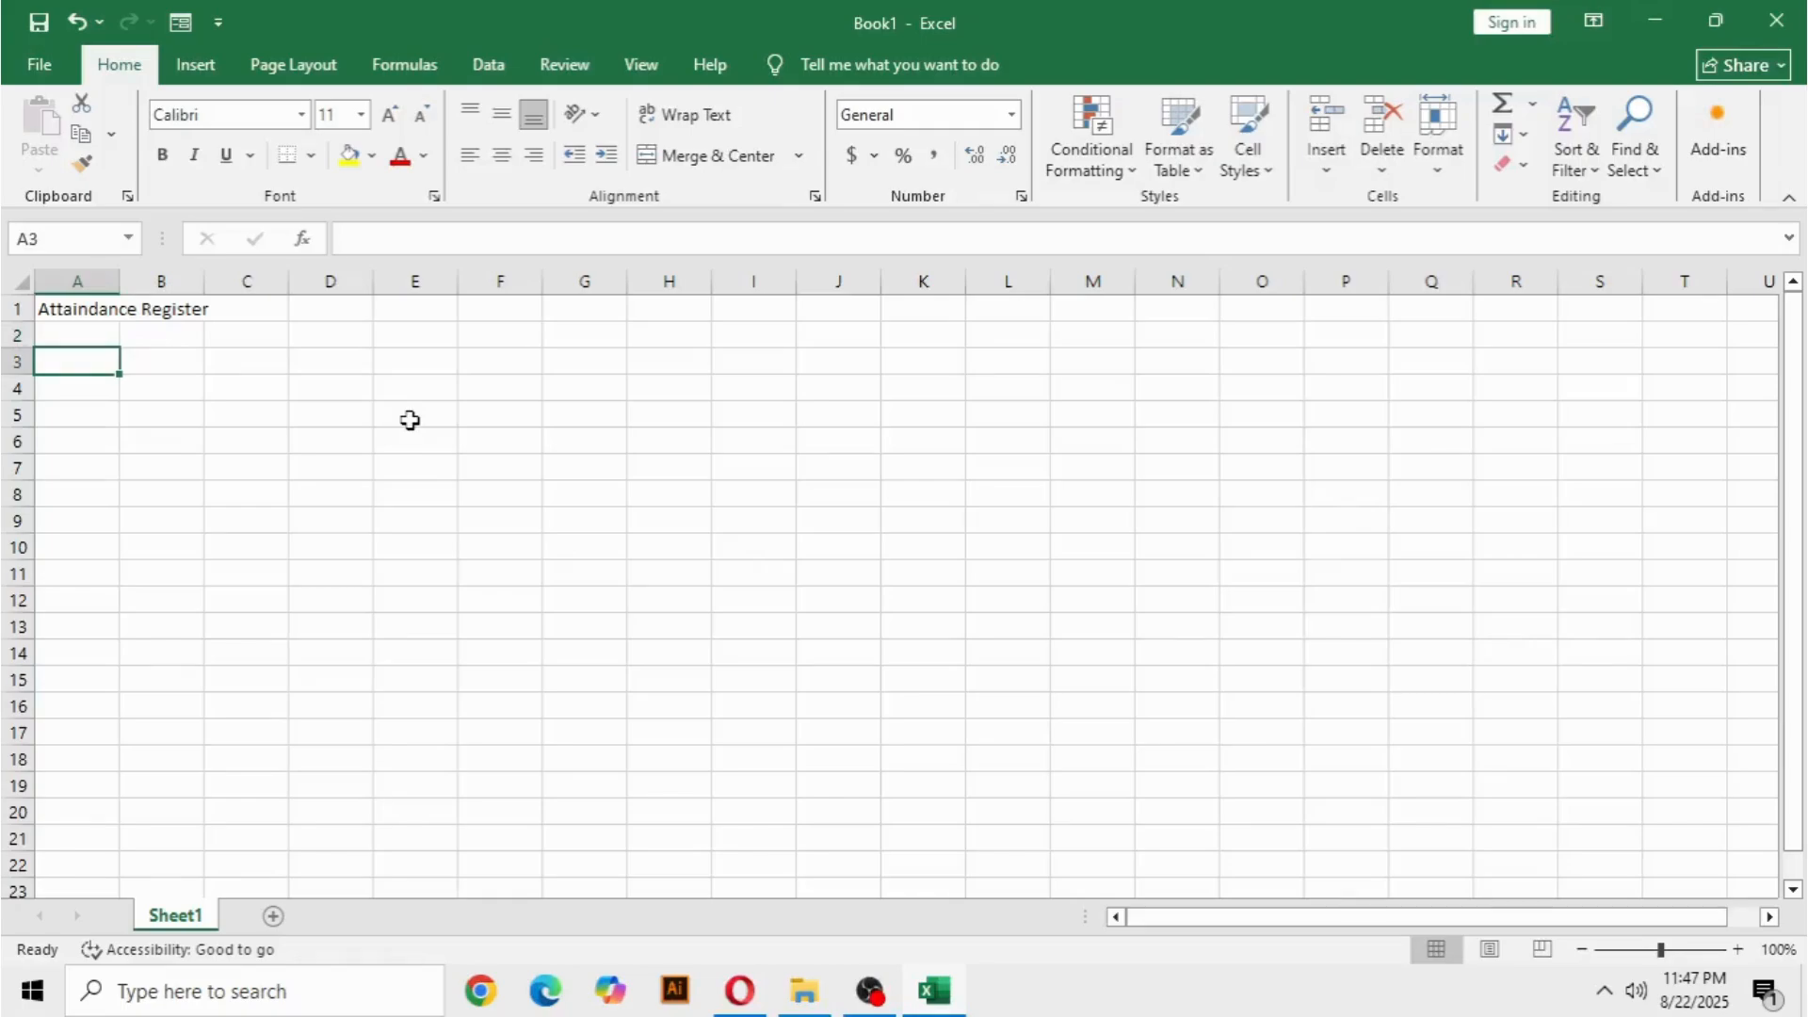
pyautogui.write('S')
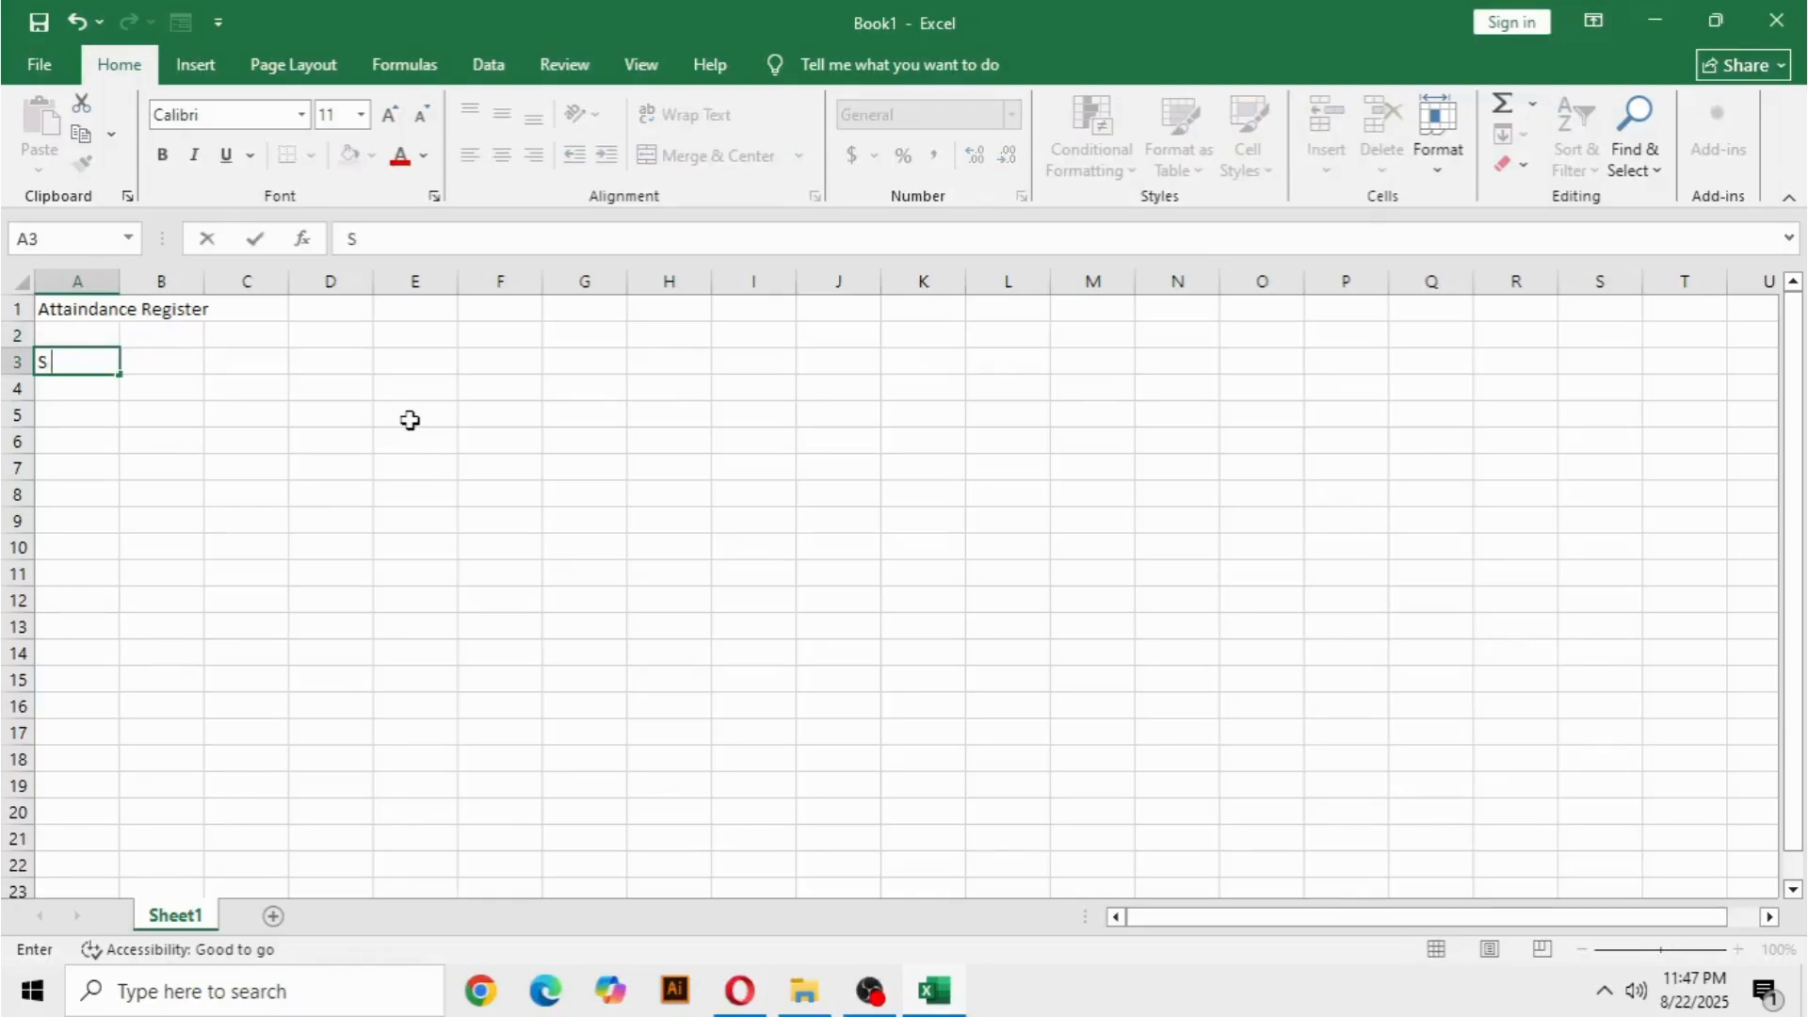
pyautogui.write('. No')
pyautogui.press('Tab')
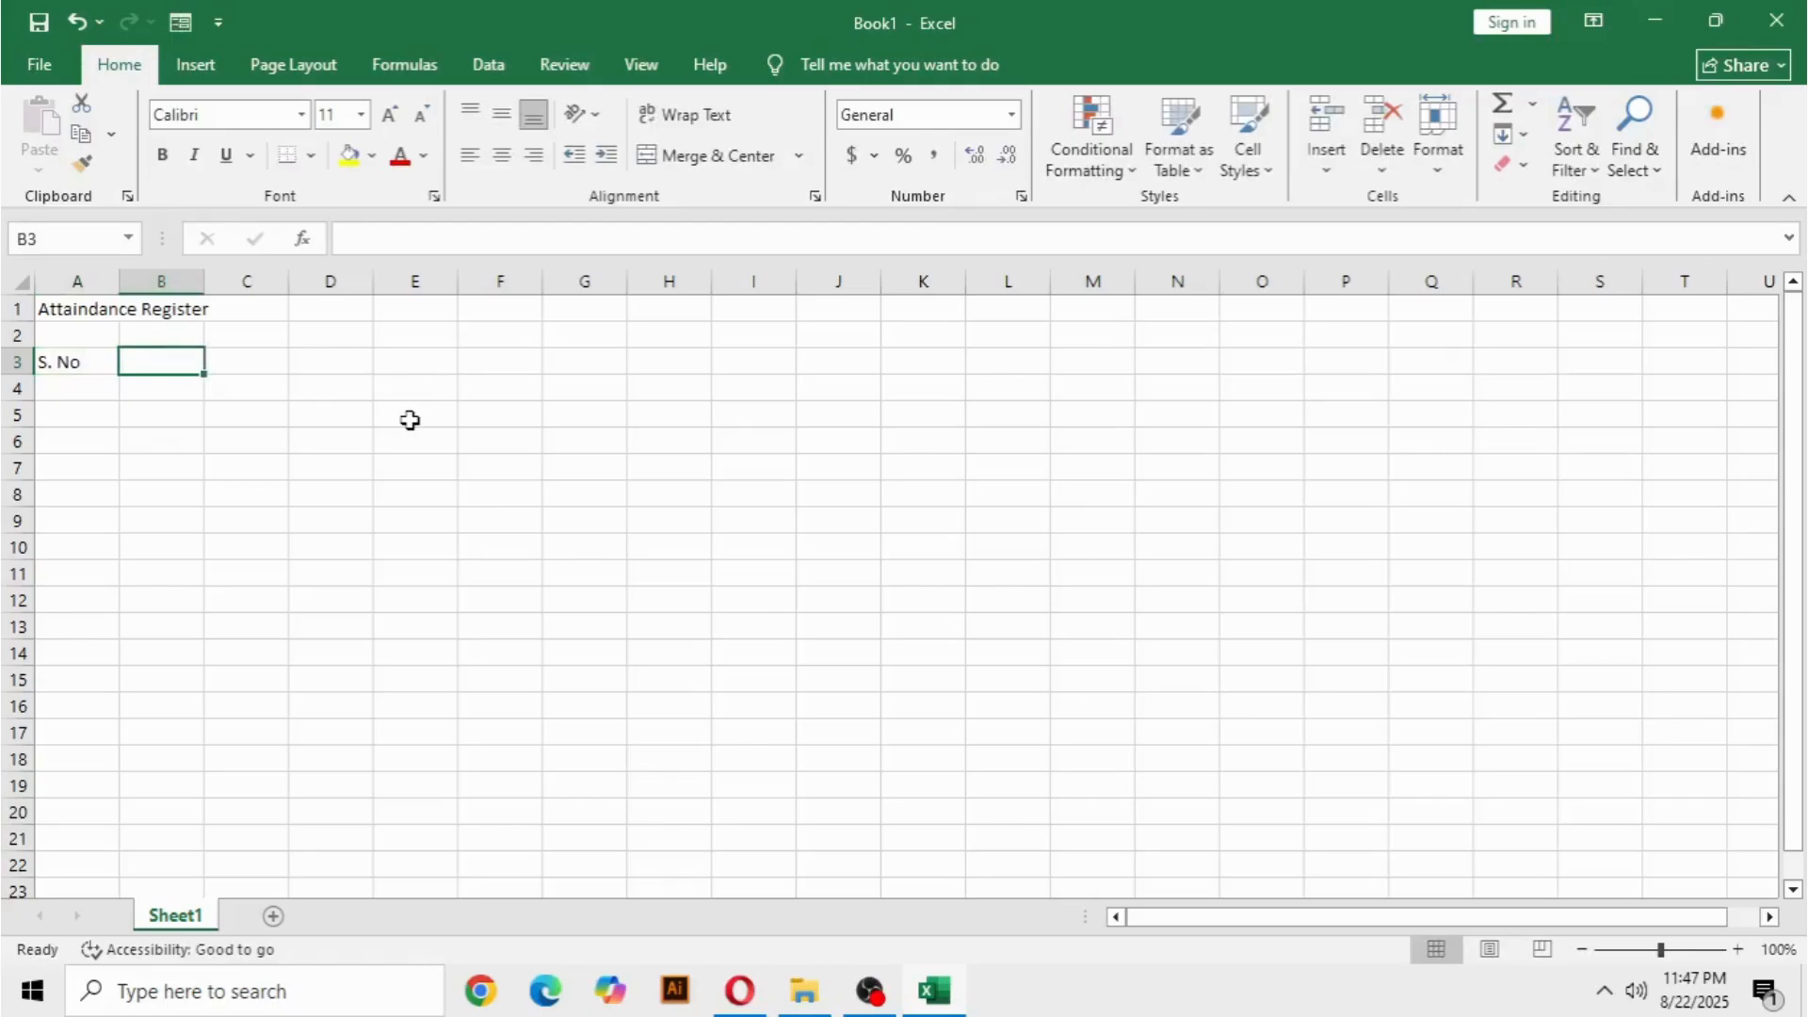
pyautogui.write('Candidate Name')
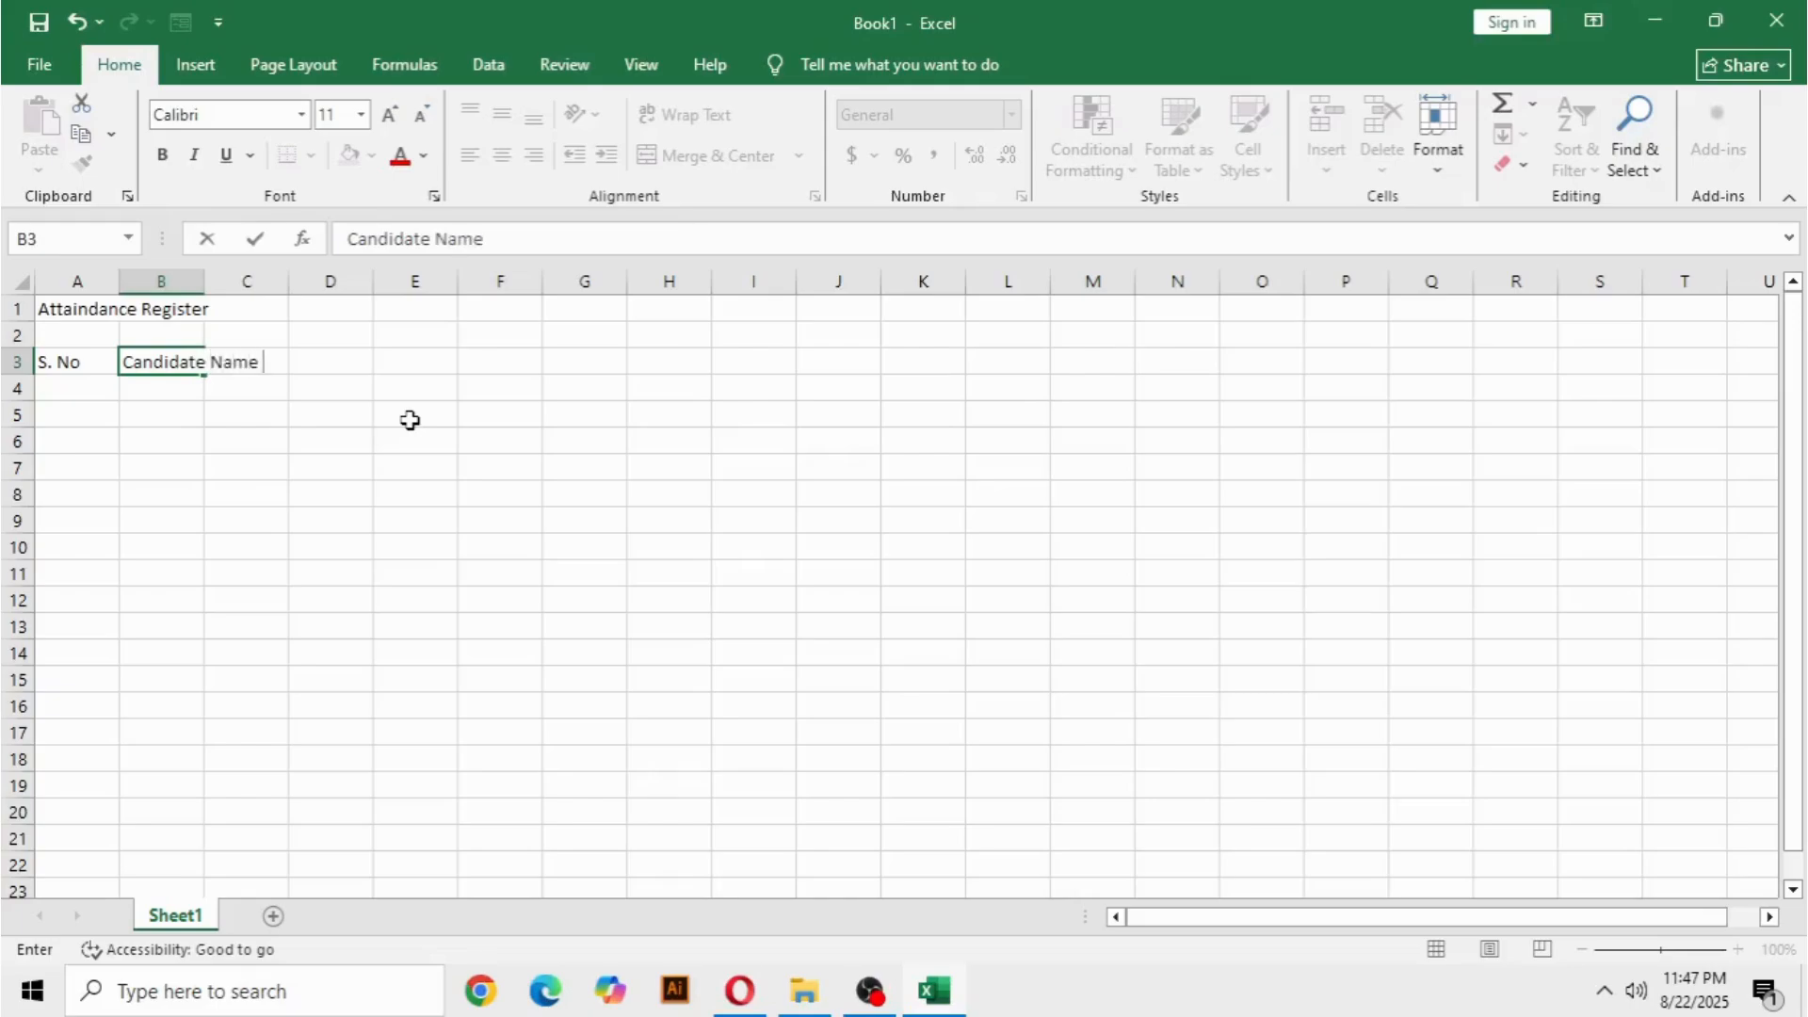
pyautogui.press('Tab')
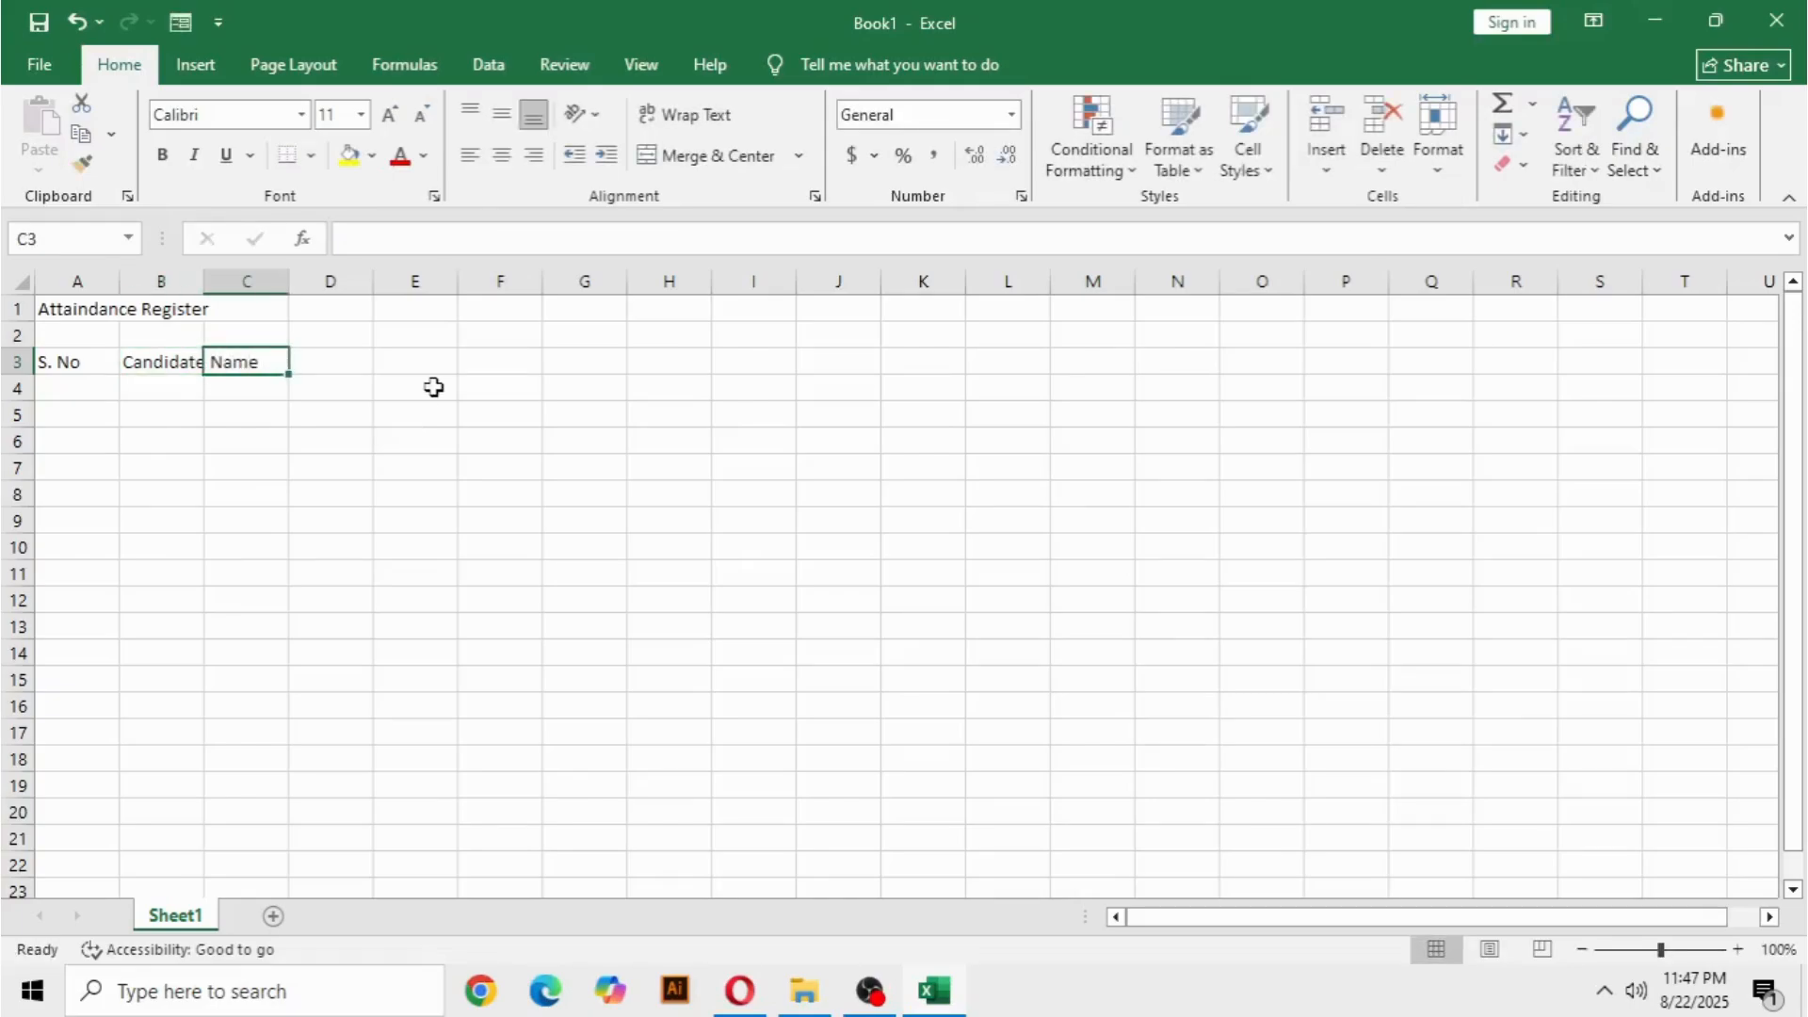
# Widen column B so that the Candidate Name header fits inside it.
pyautogui.click(407, 446)
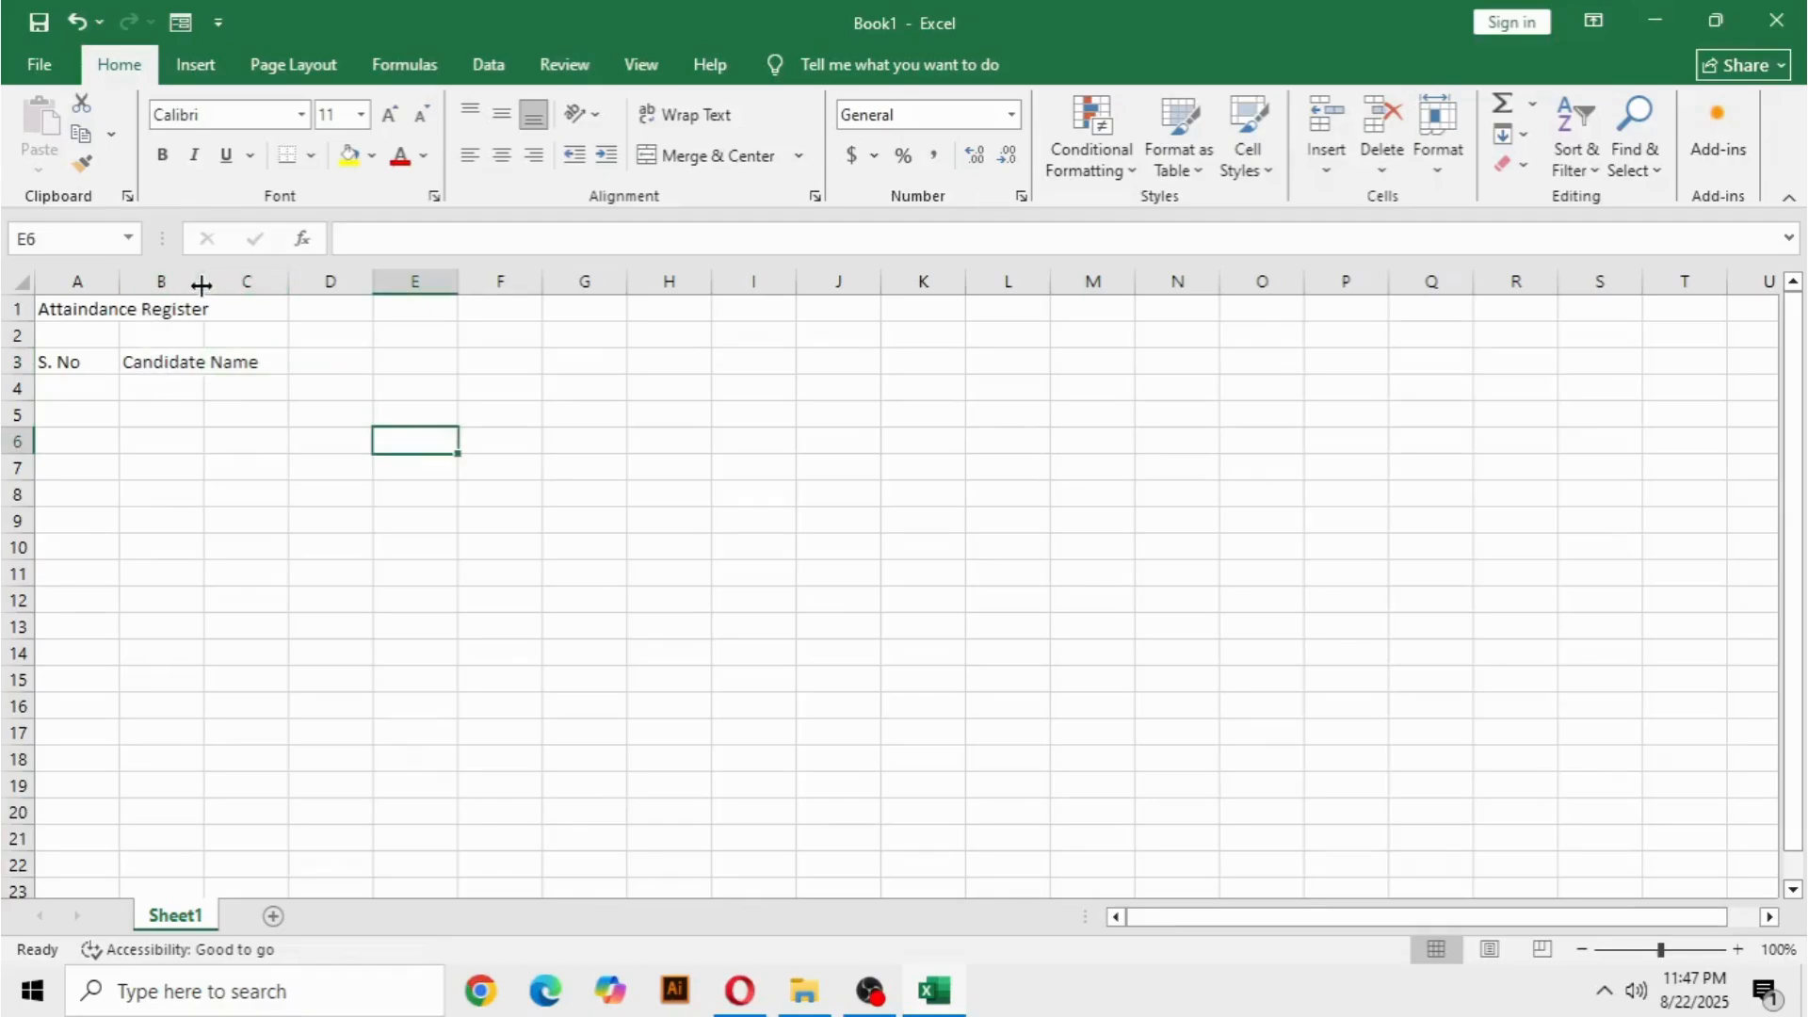
pyautogui.moveTo(201, 285); pyautogui.dragTo(271, 286)
pyautogui.click(206, 316)
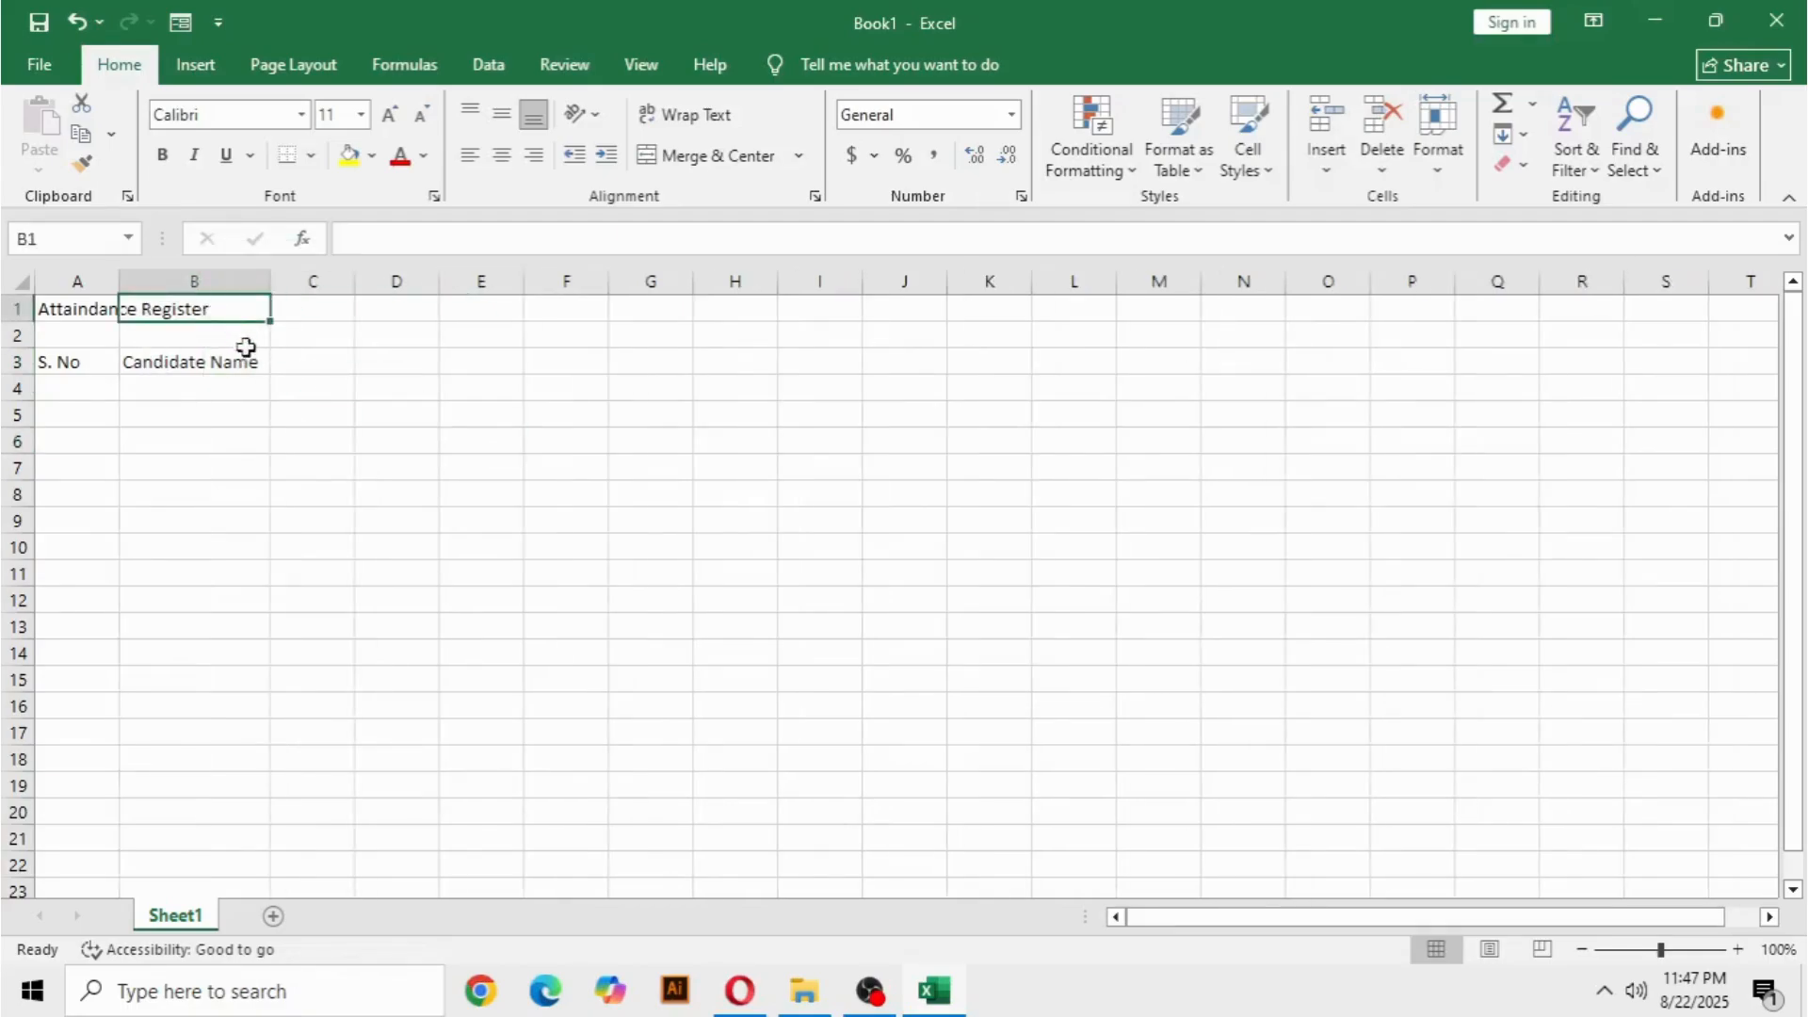
pyautogui.click(292, 417)
# Enter 1 in C3, check the August 2025 calendar for its weekday, and enter Fri in C4.
pyautogui.click(293, 367)
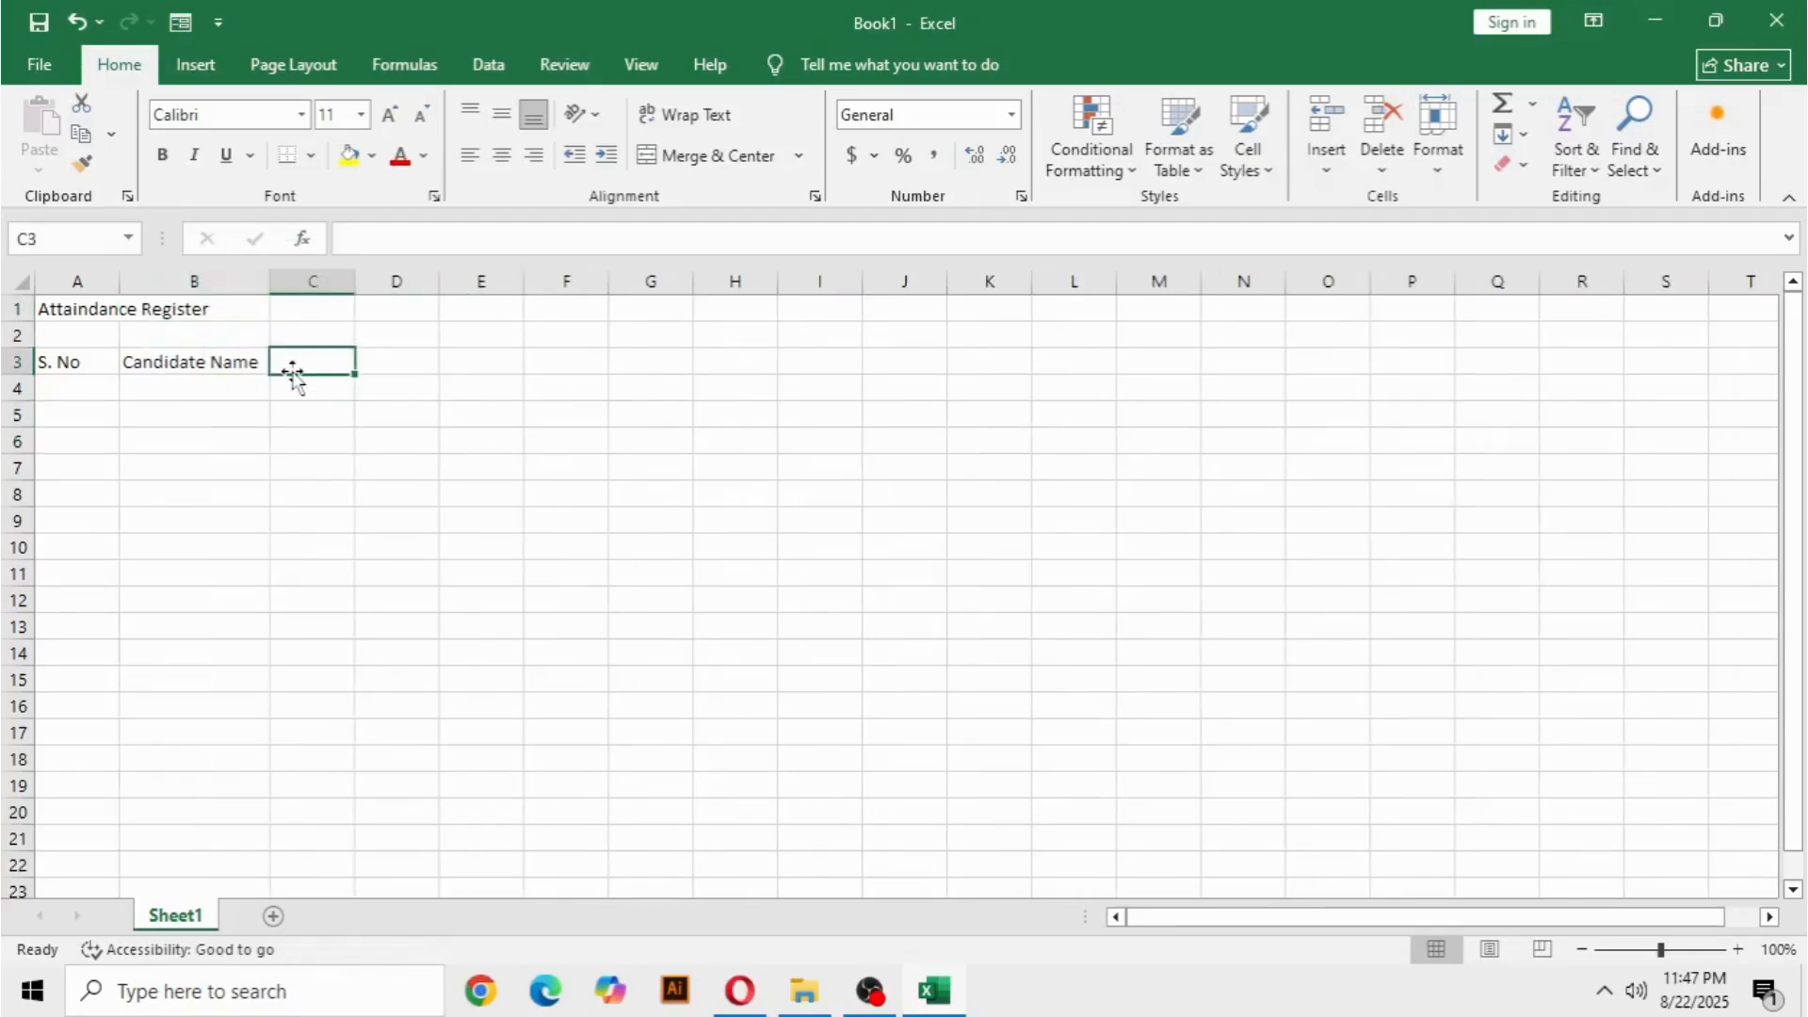
pyautogui.write('1')
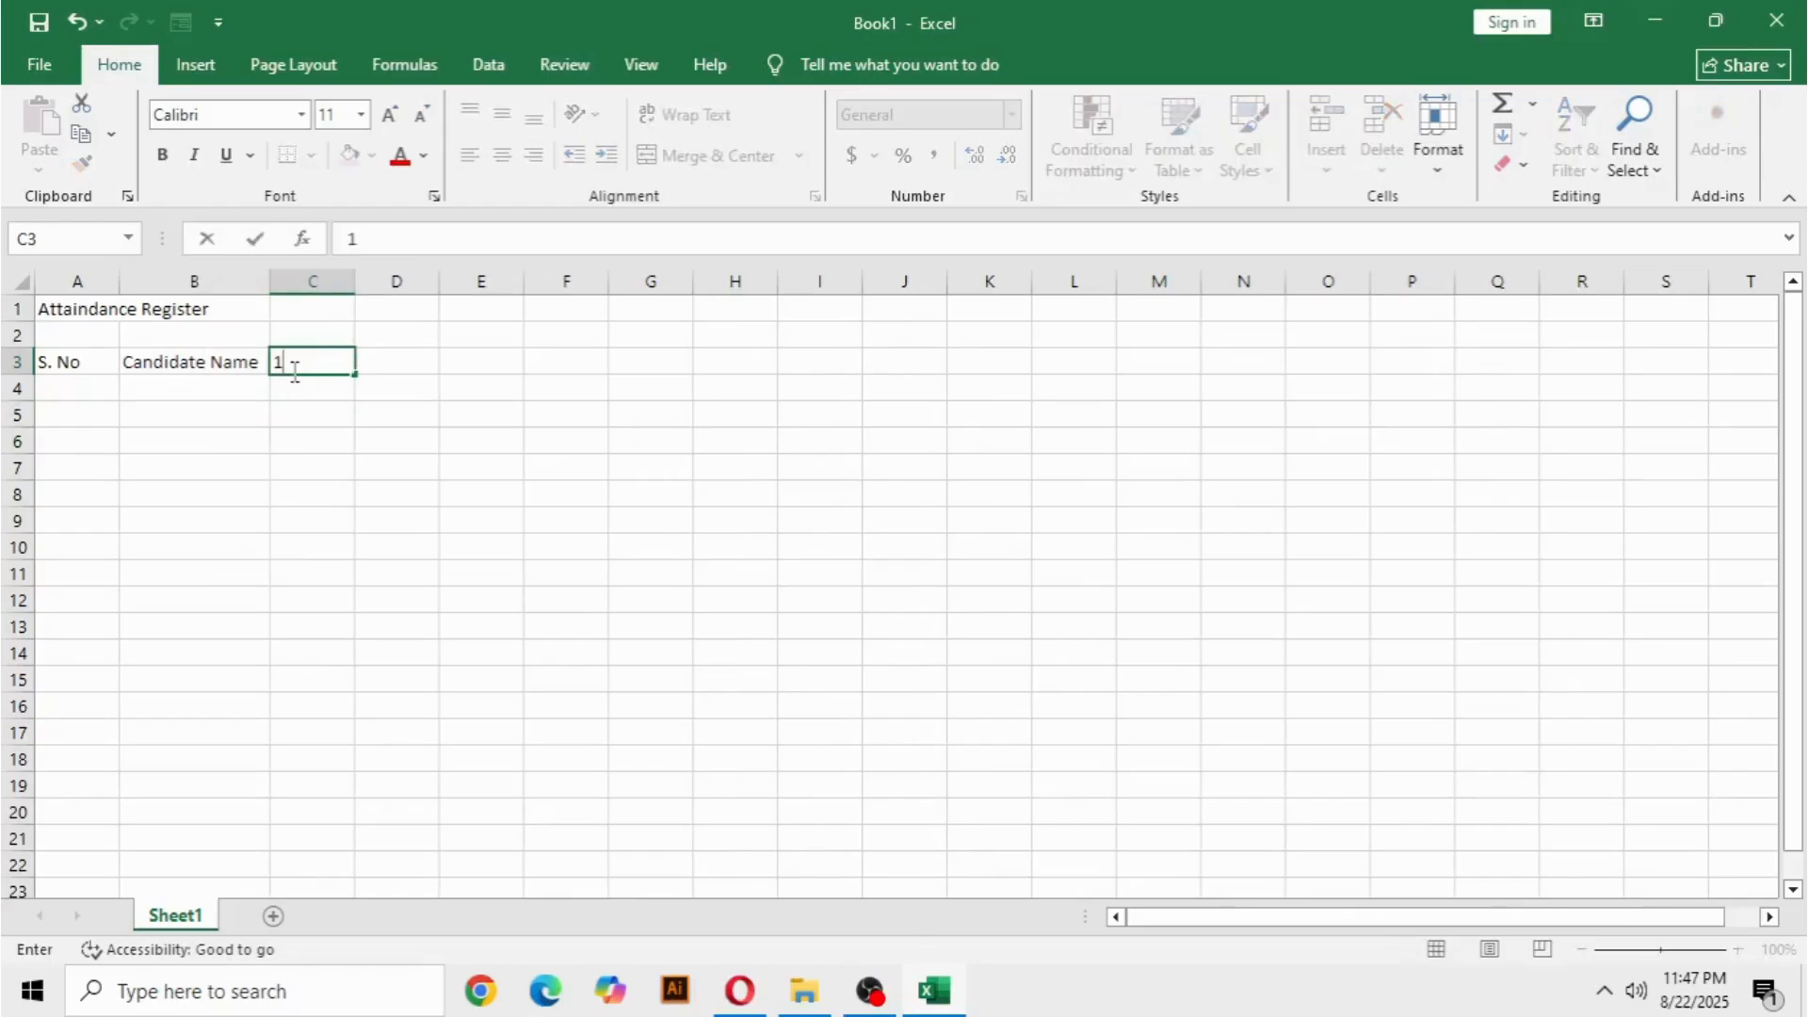
pyautogui.click(1693, 1000)
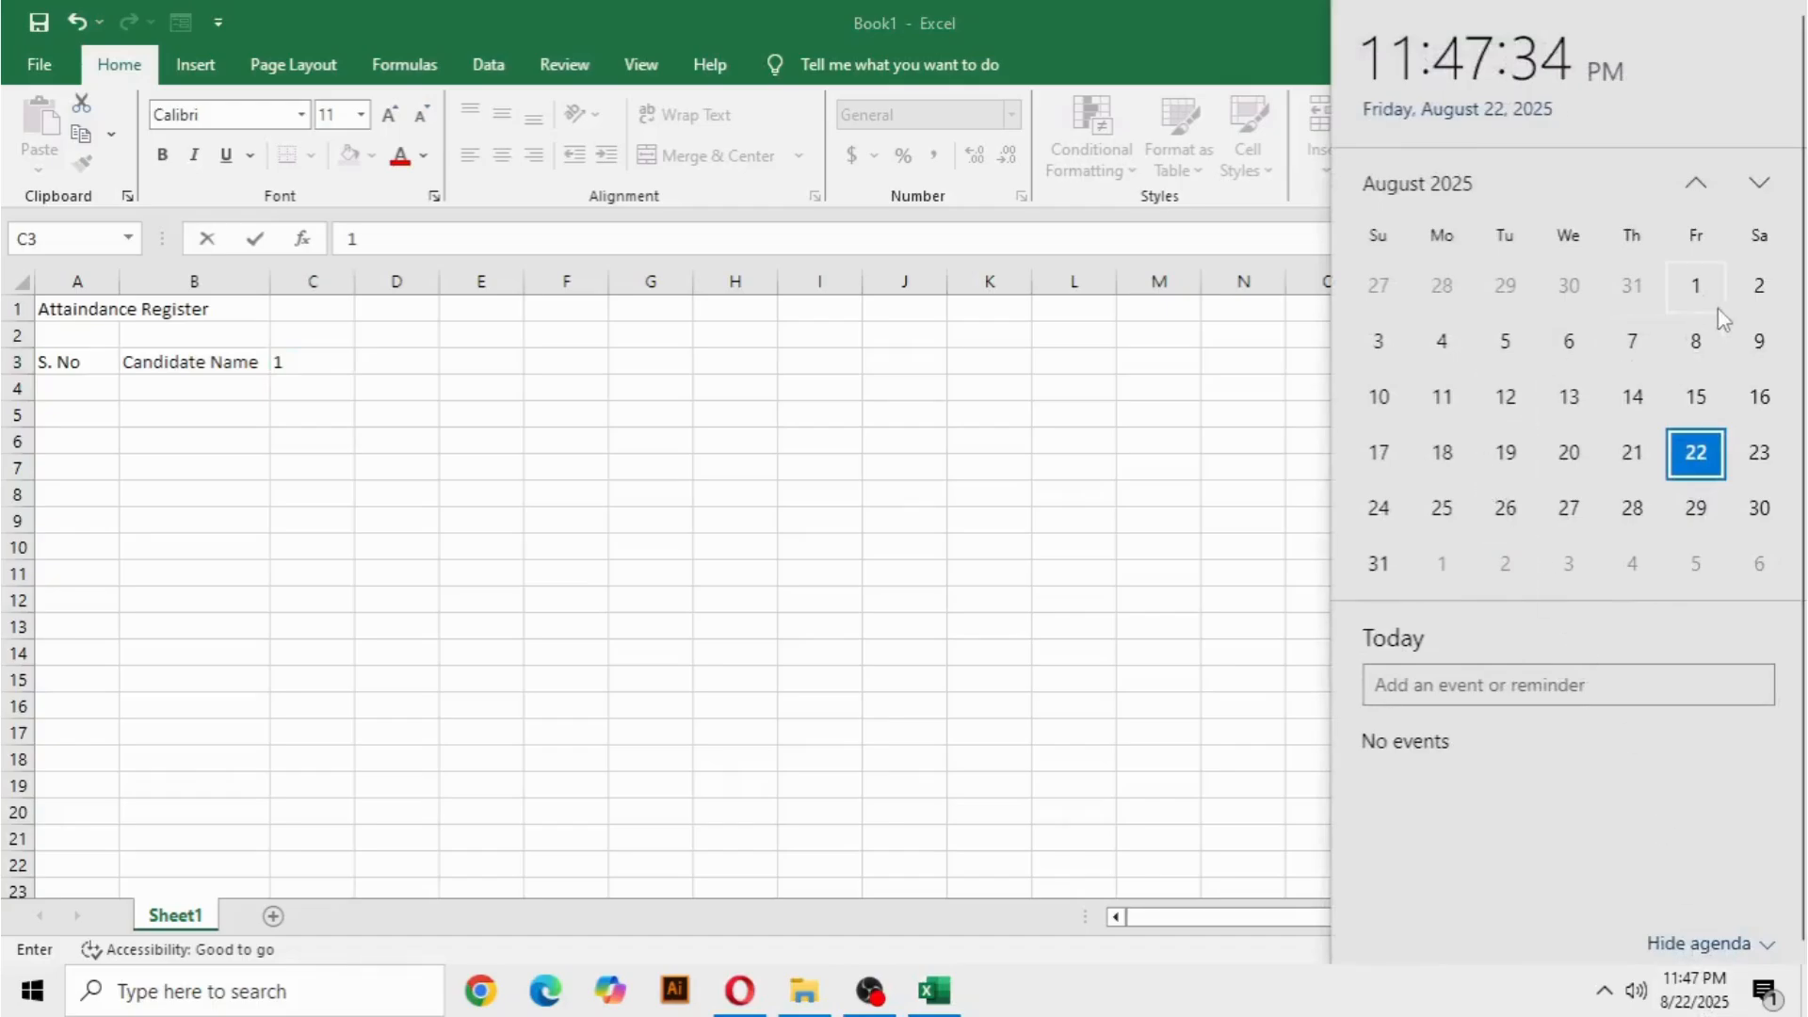
pyautogui.click(1092, 480)
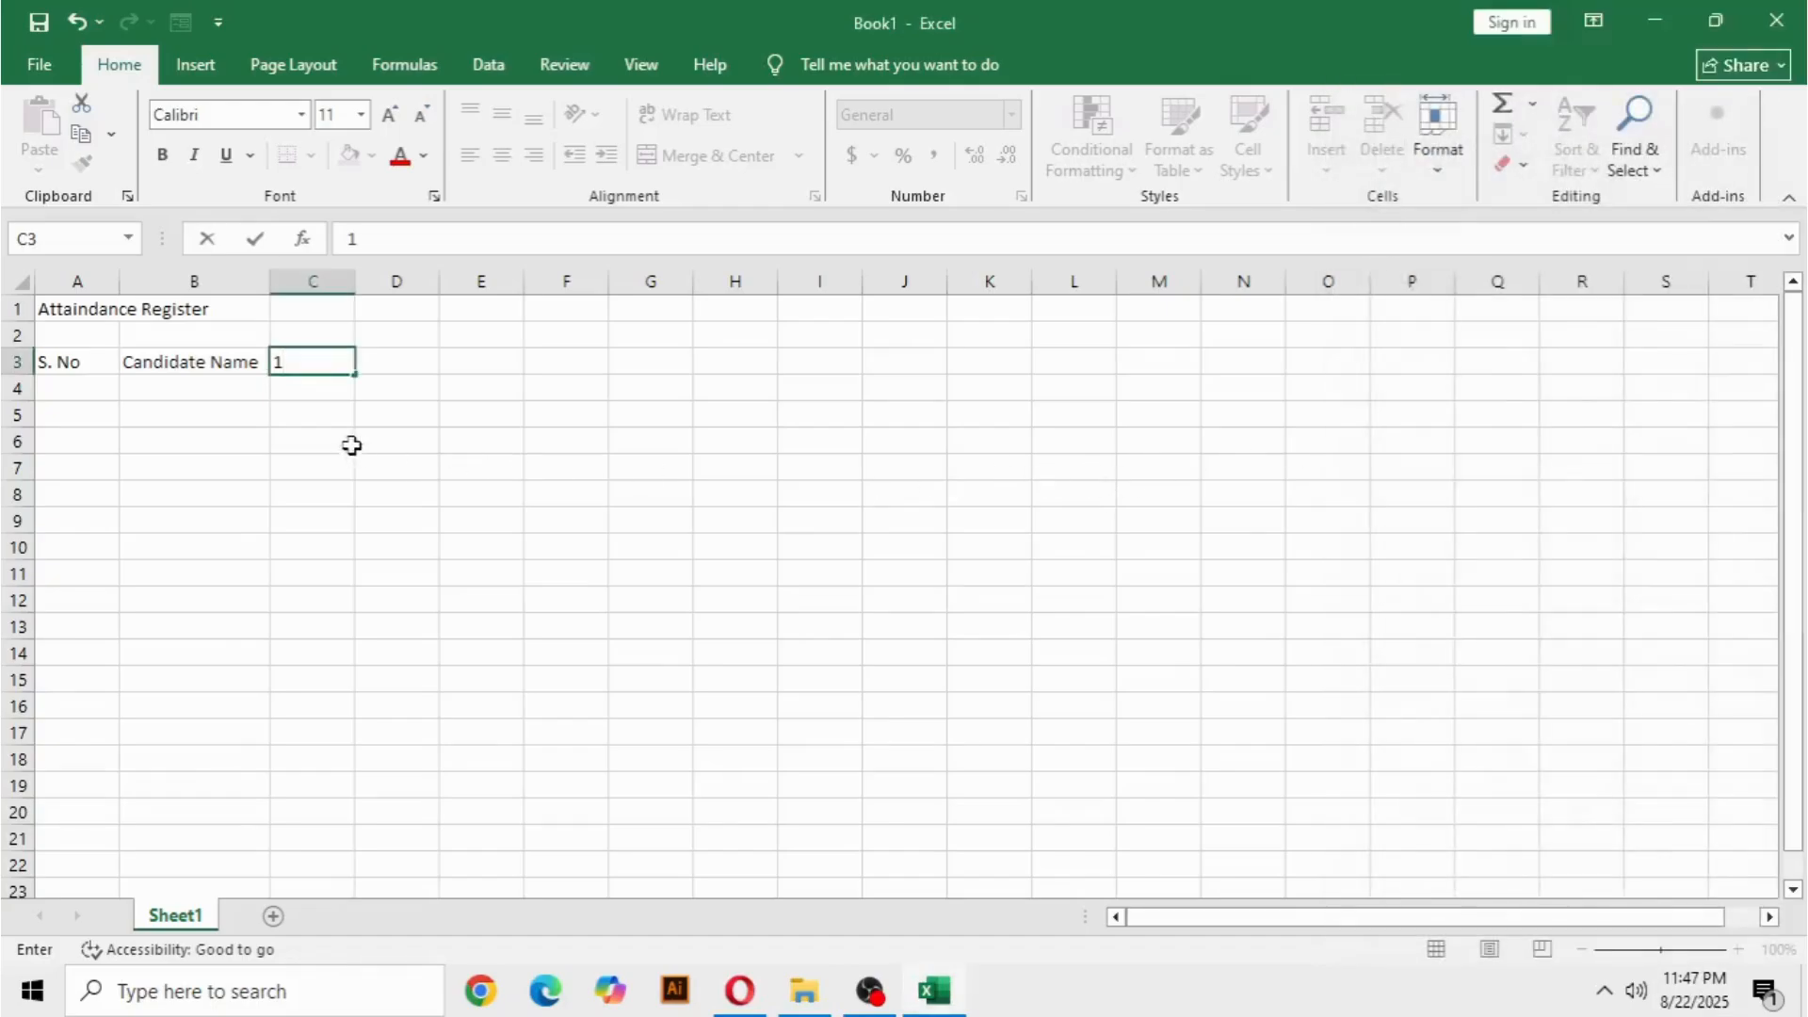
pyautogui.press('Return')
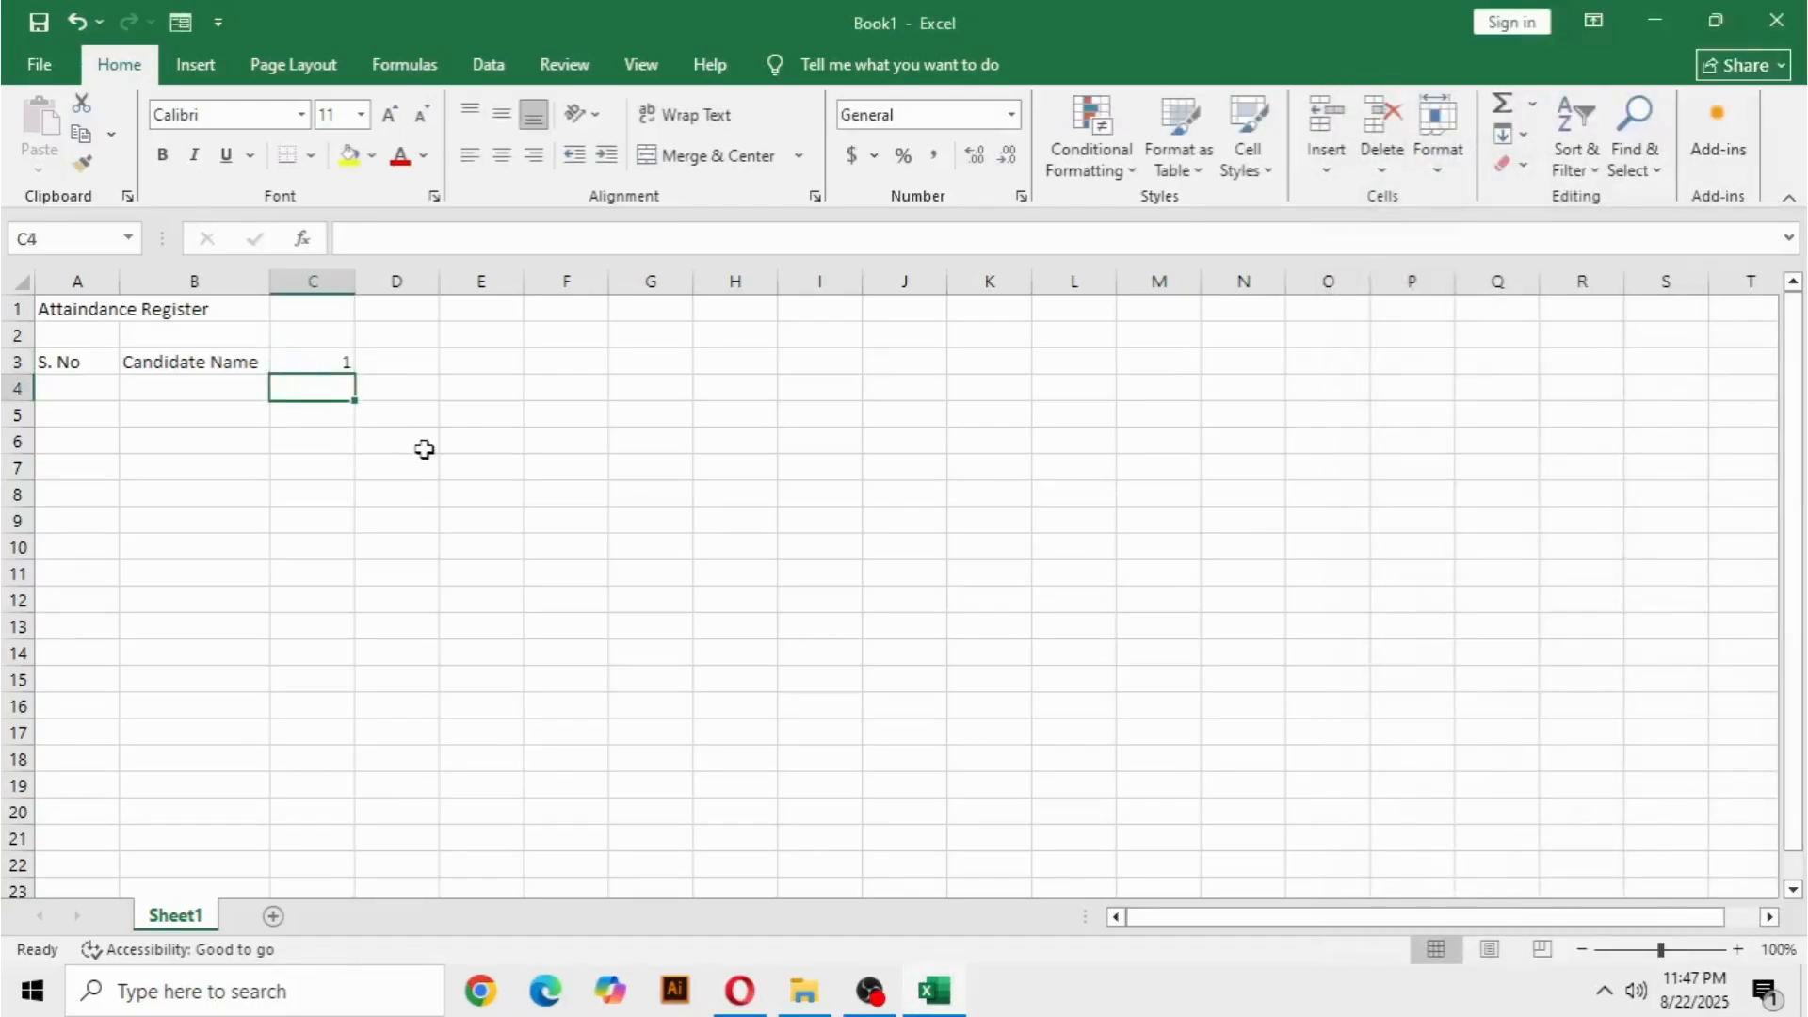
pyautogui.write('Feri')
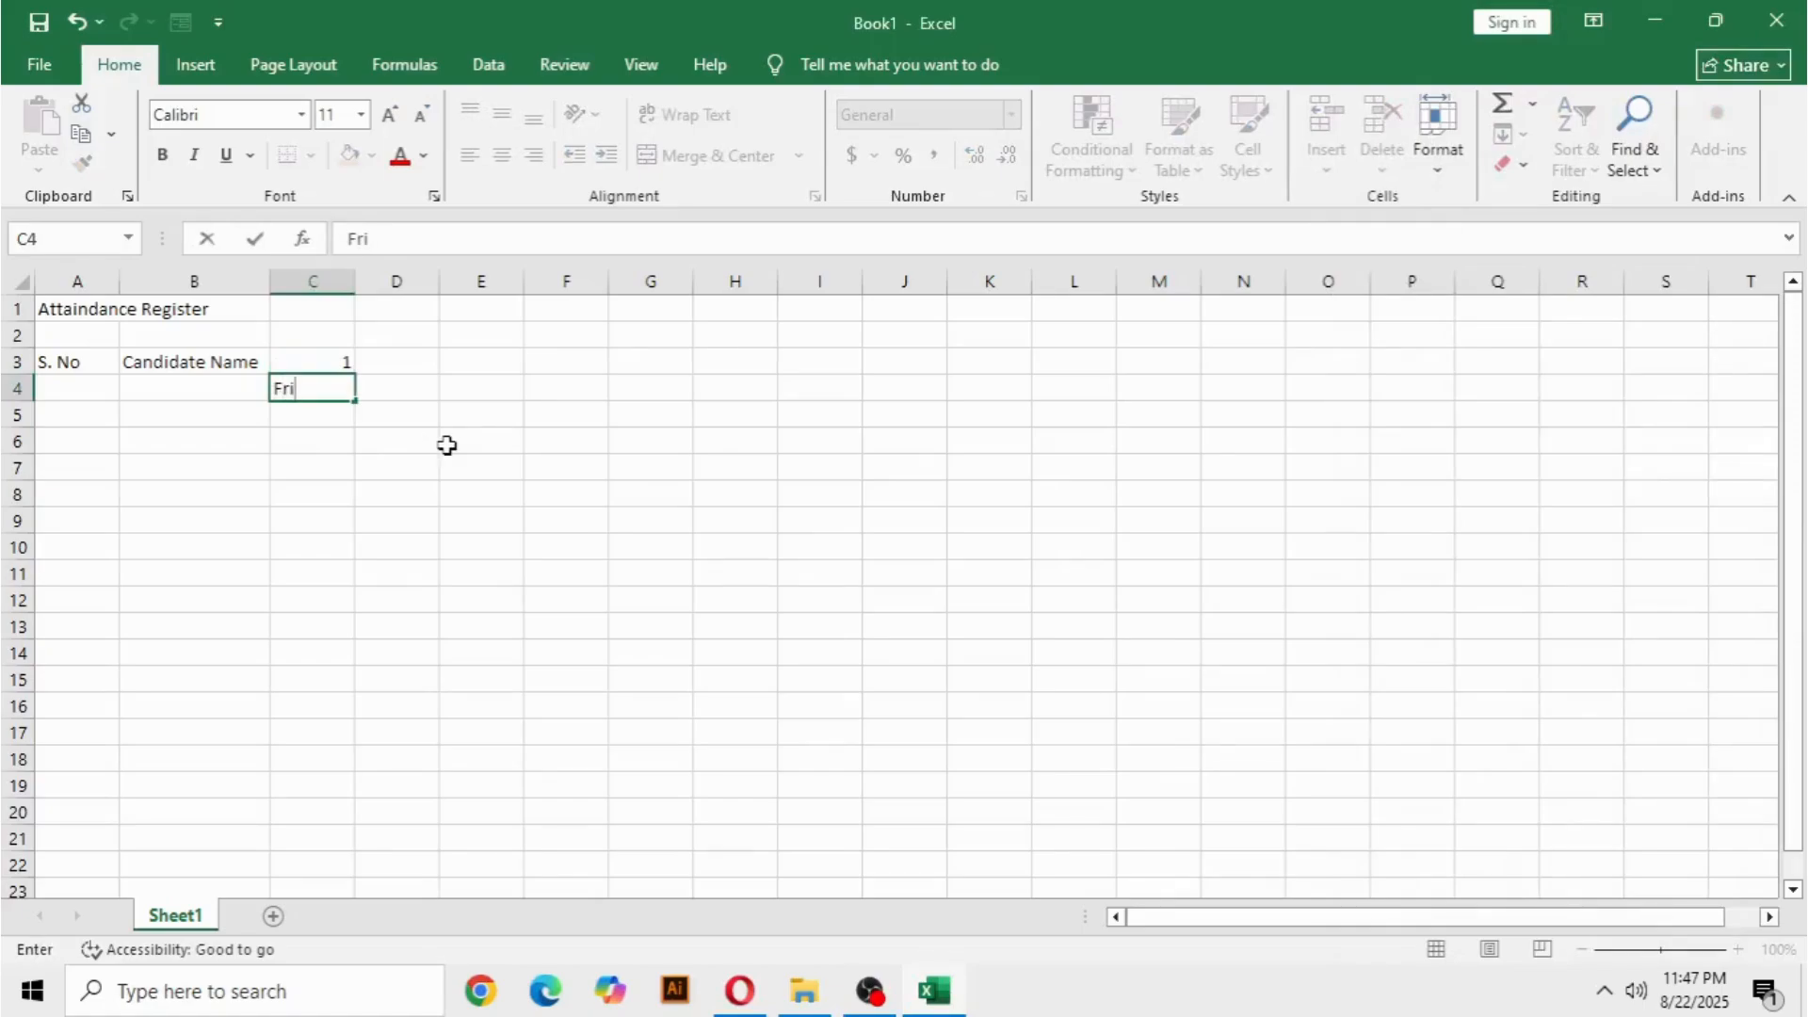
pyautogui.click(315, 360)
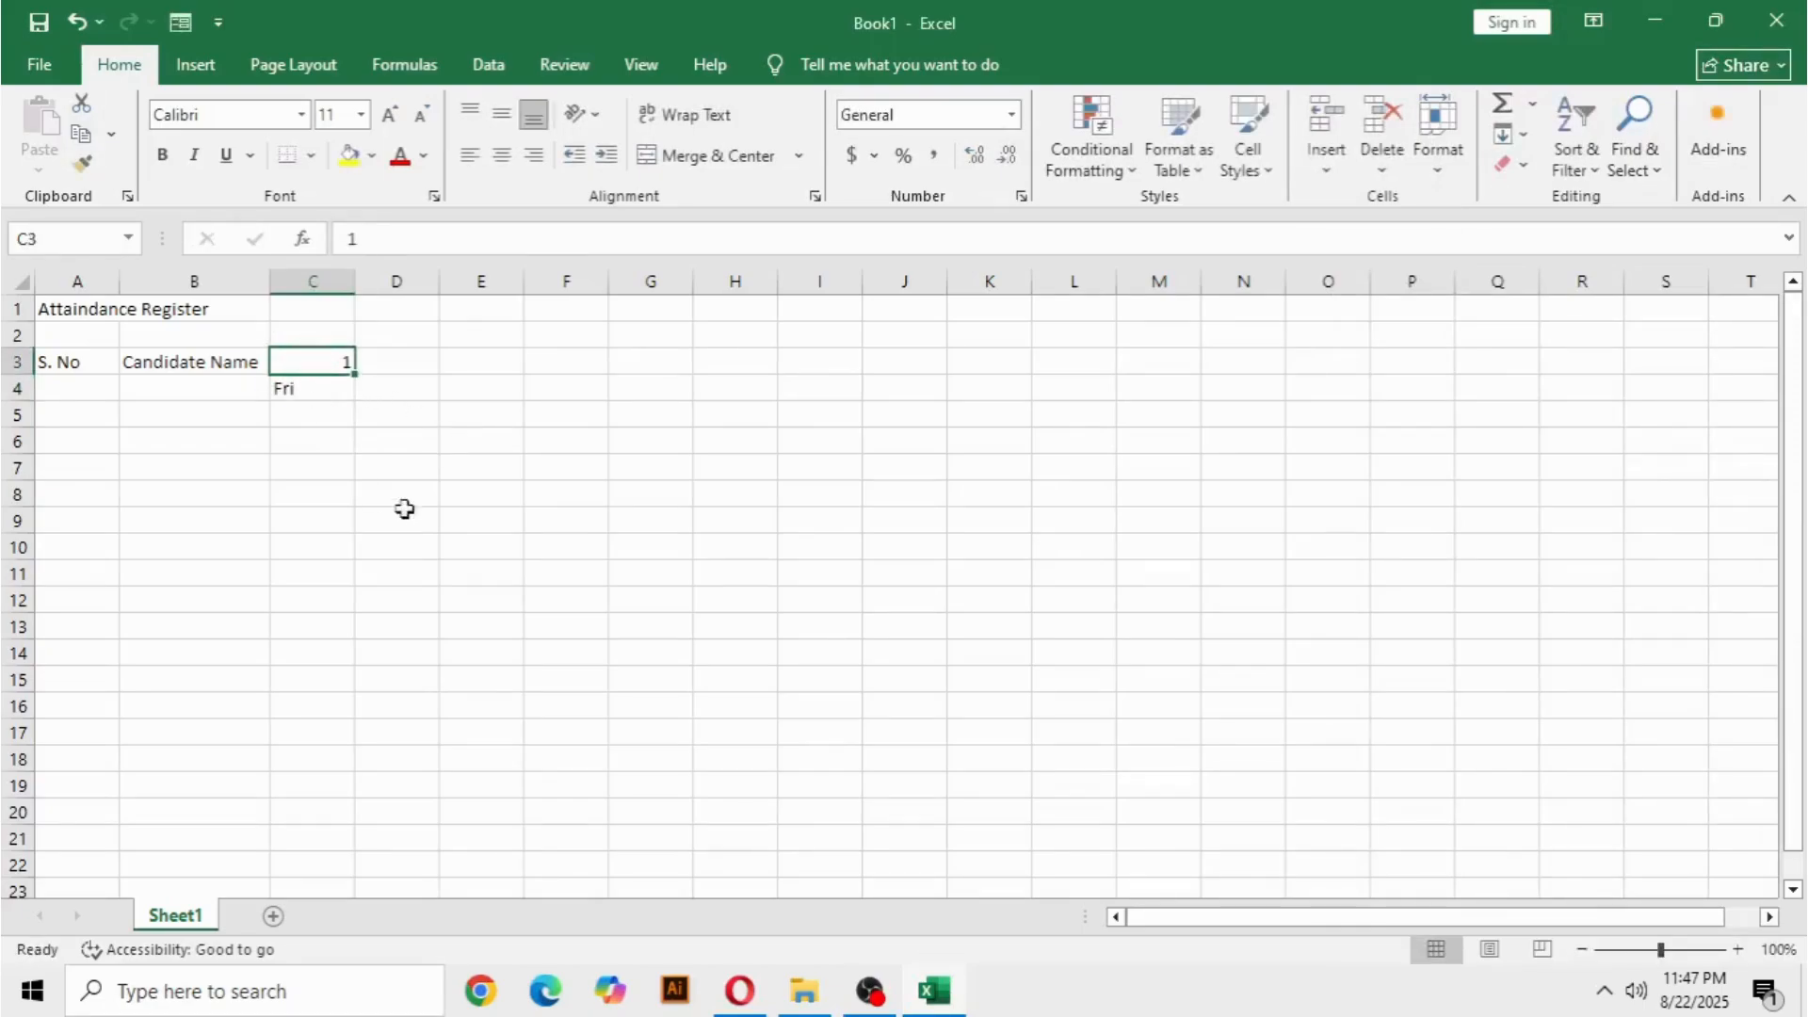
# Try to fill a linear number series down the column from C3, and undo the fill.
pyautogui.click(1519, 136)
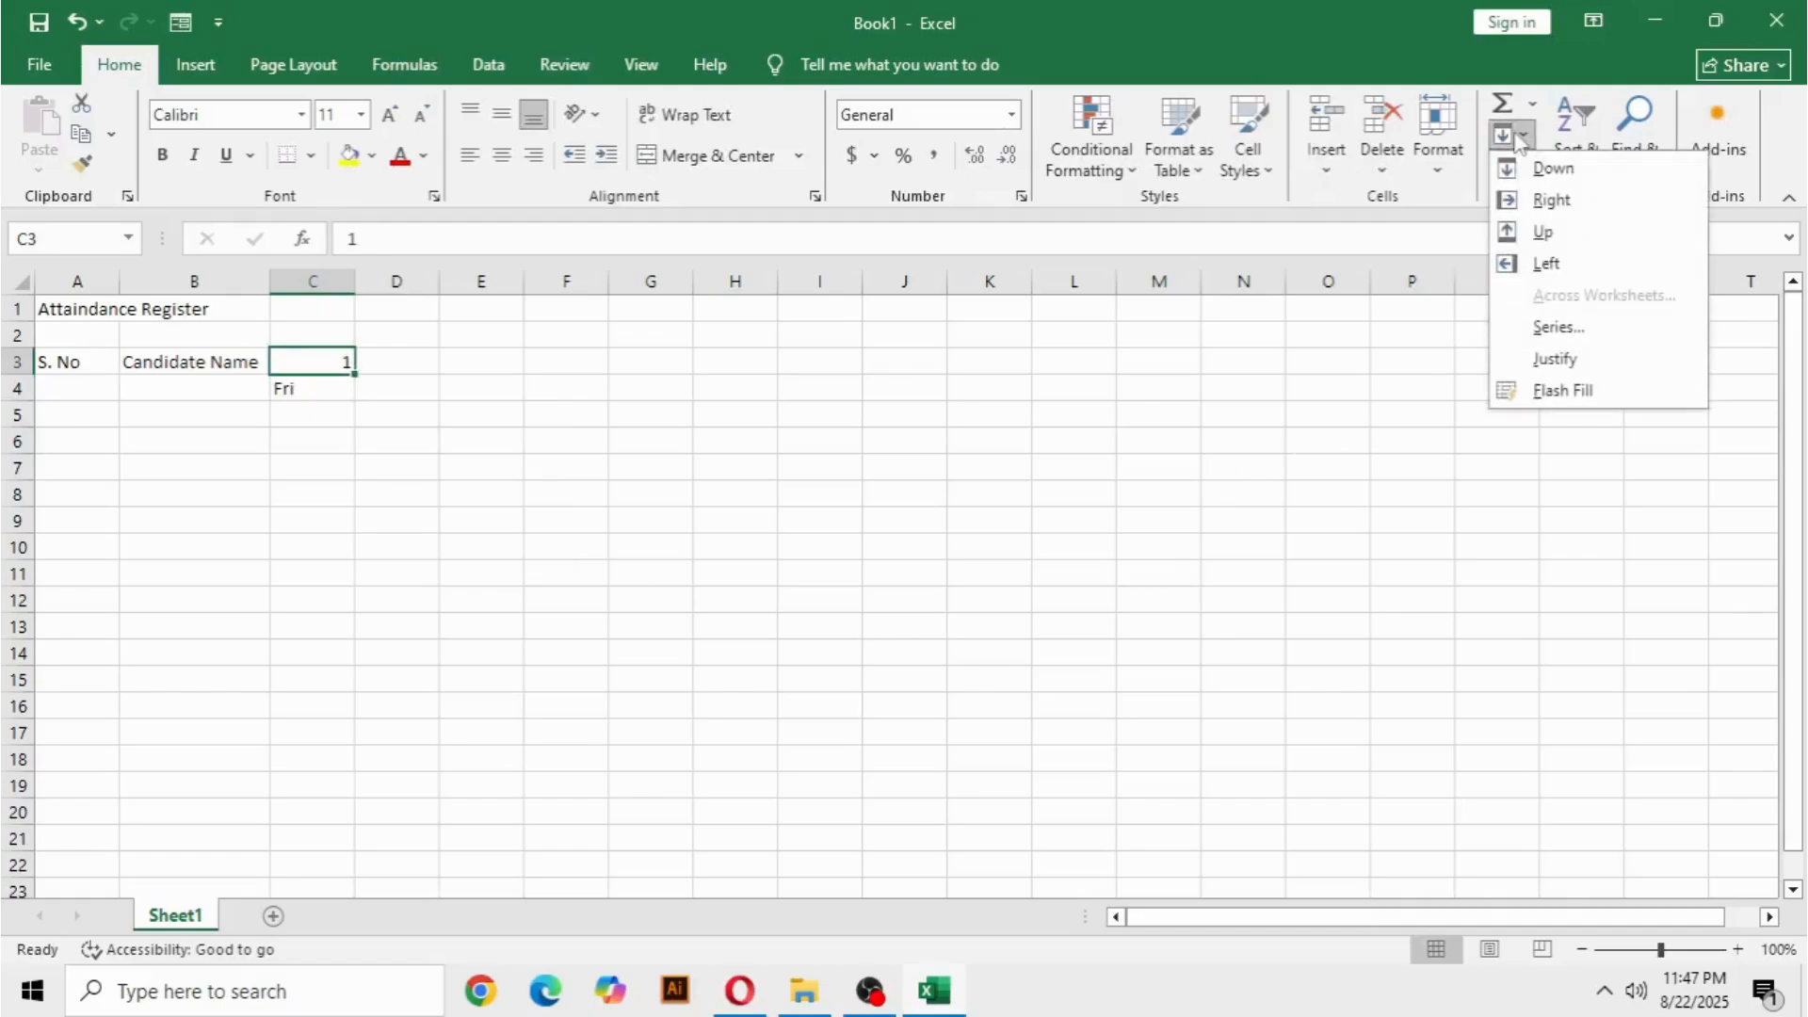
pyautogui.click(1570, 332)
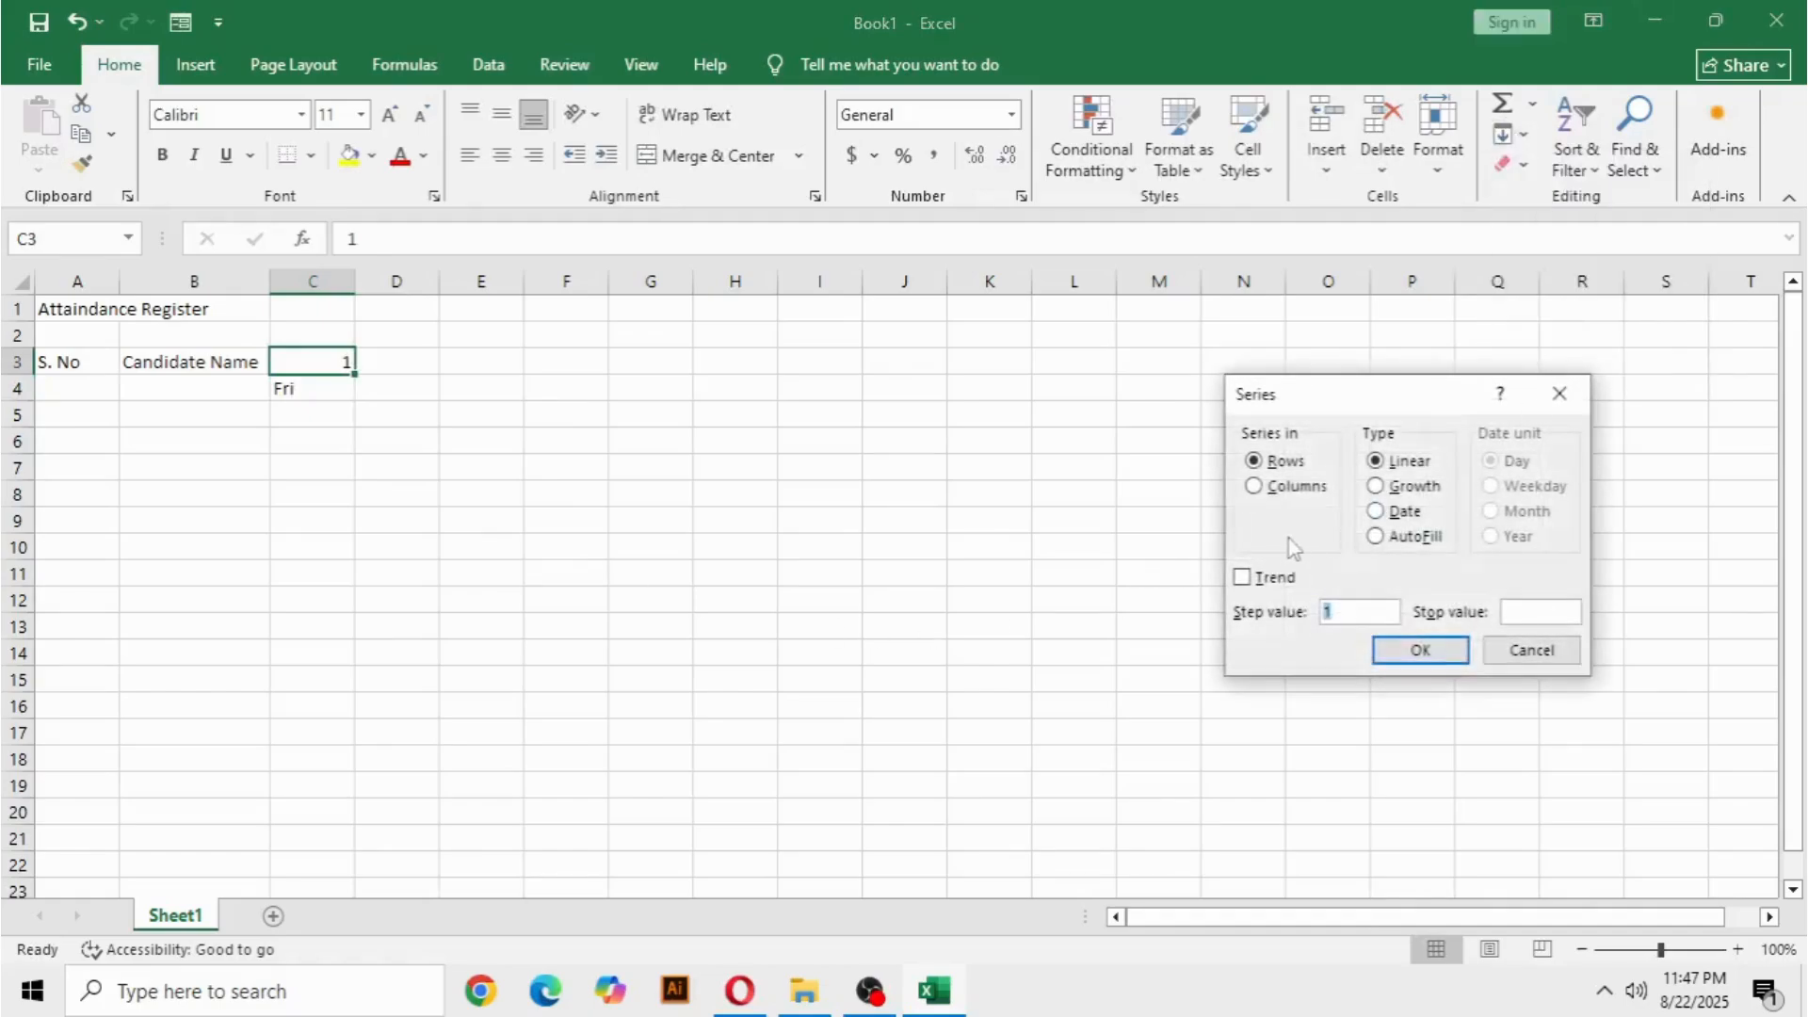
pyautogui.click(1255, 486)
pyautogui.click(1420, 650)
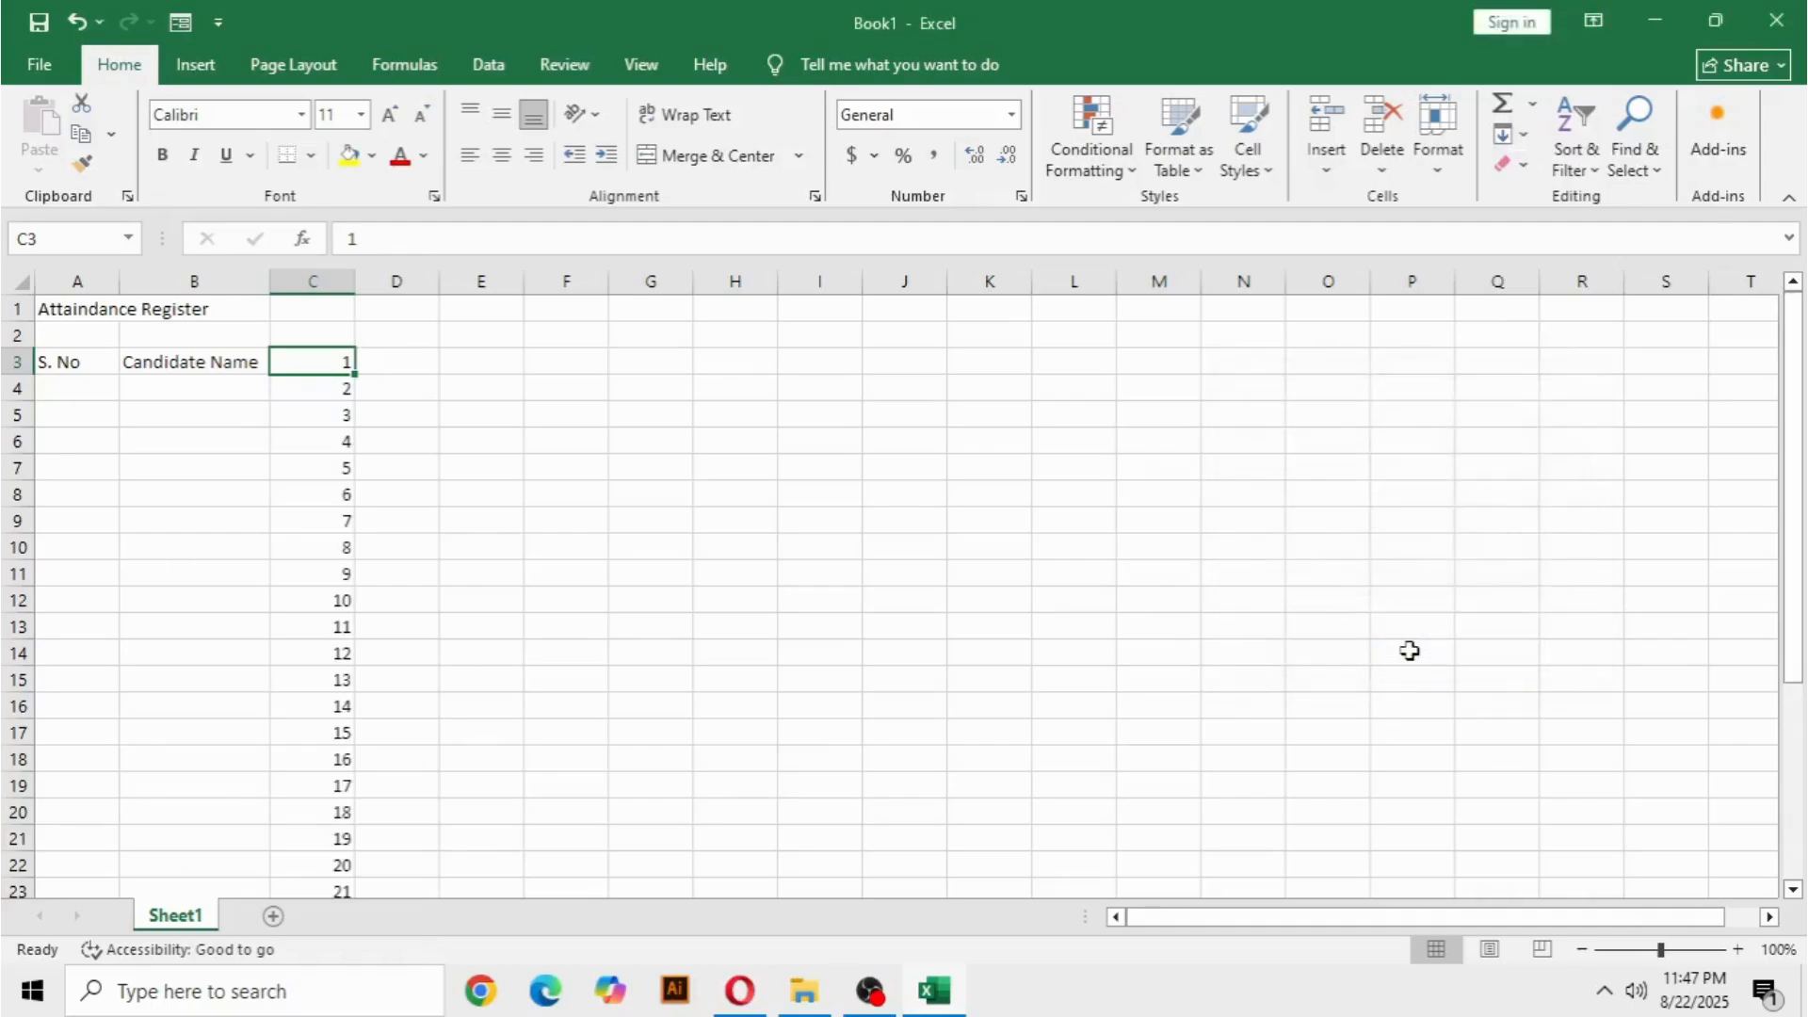
pyautogui.click(660, 610)
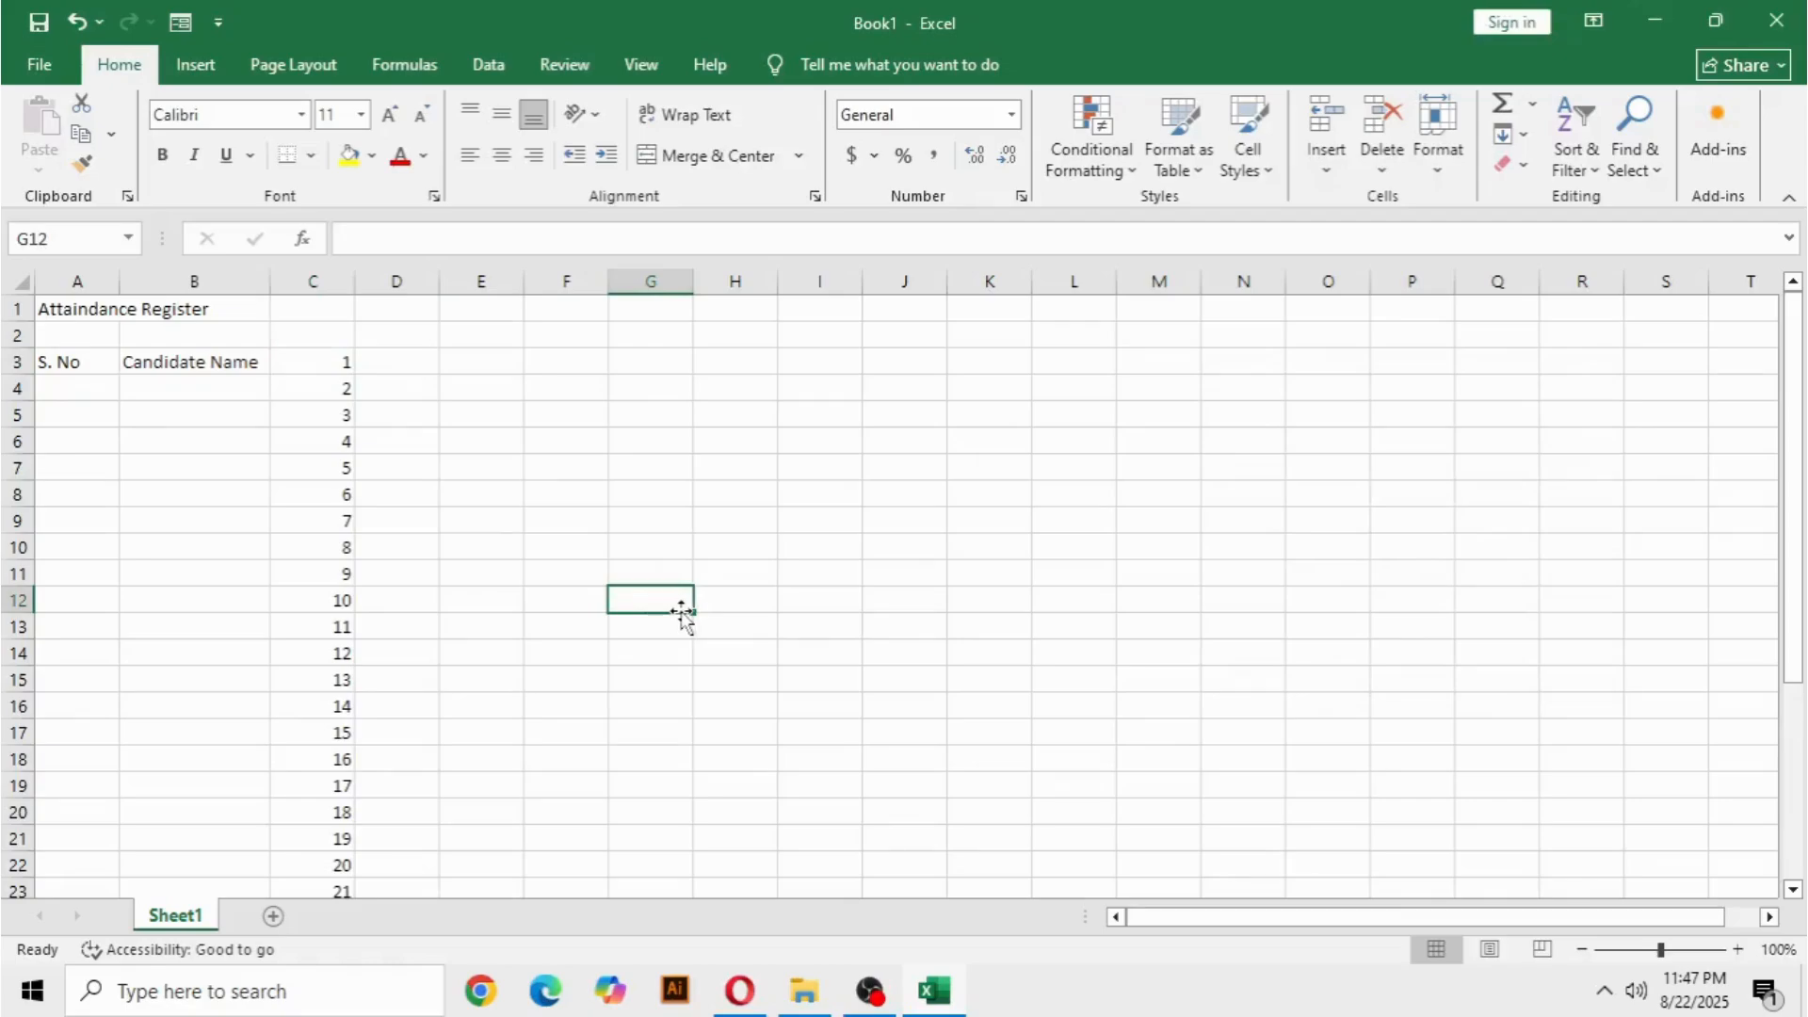
pyautogui.hotkey('ctrl', 'z')
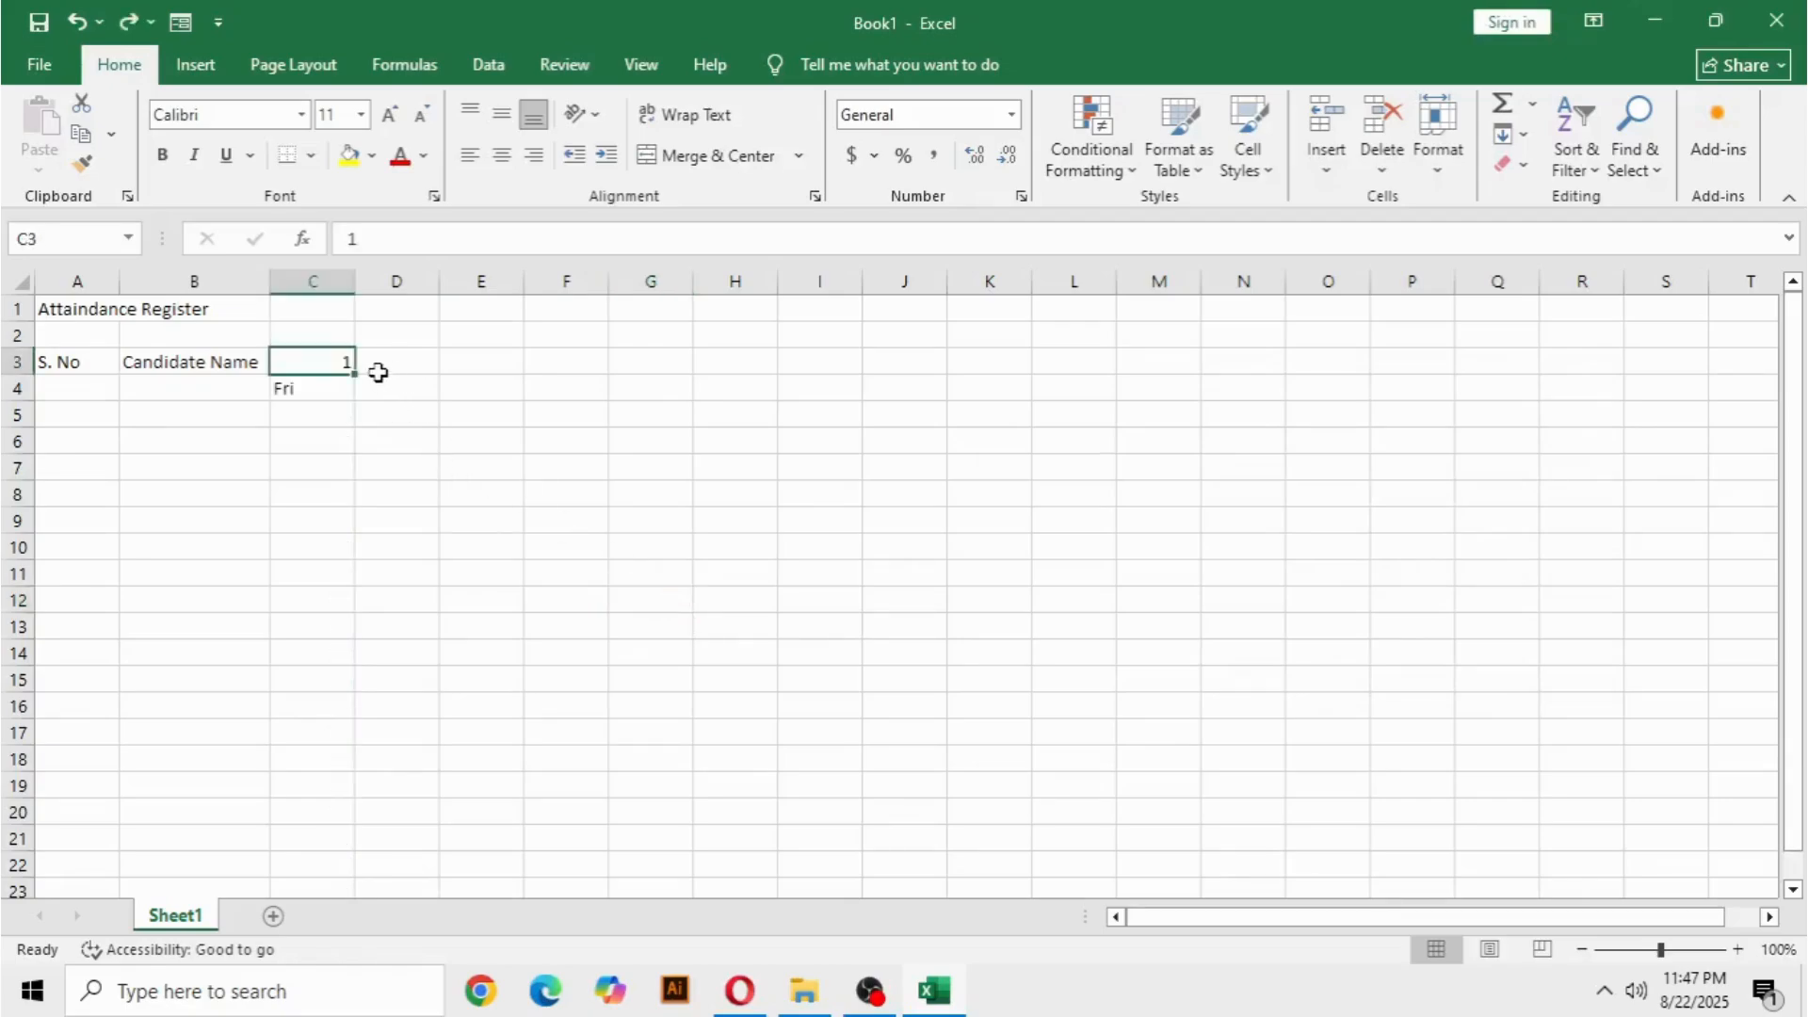
# Fill a linear series along row 3 from C3 with step value 1 and stop value 31.
pyautogui.click(1509, 135)
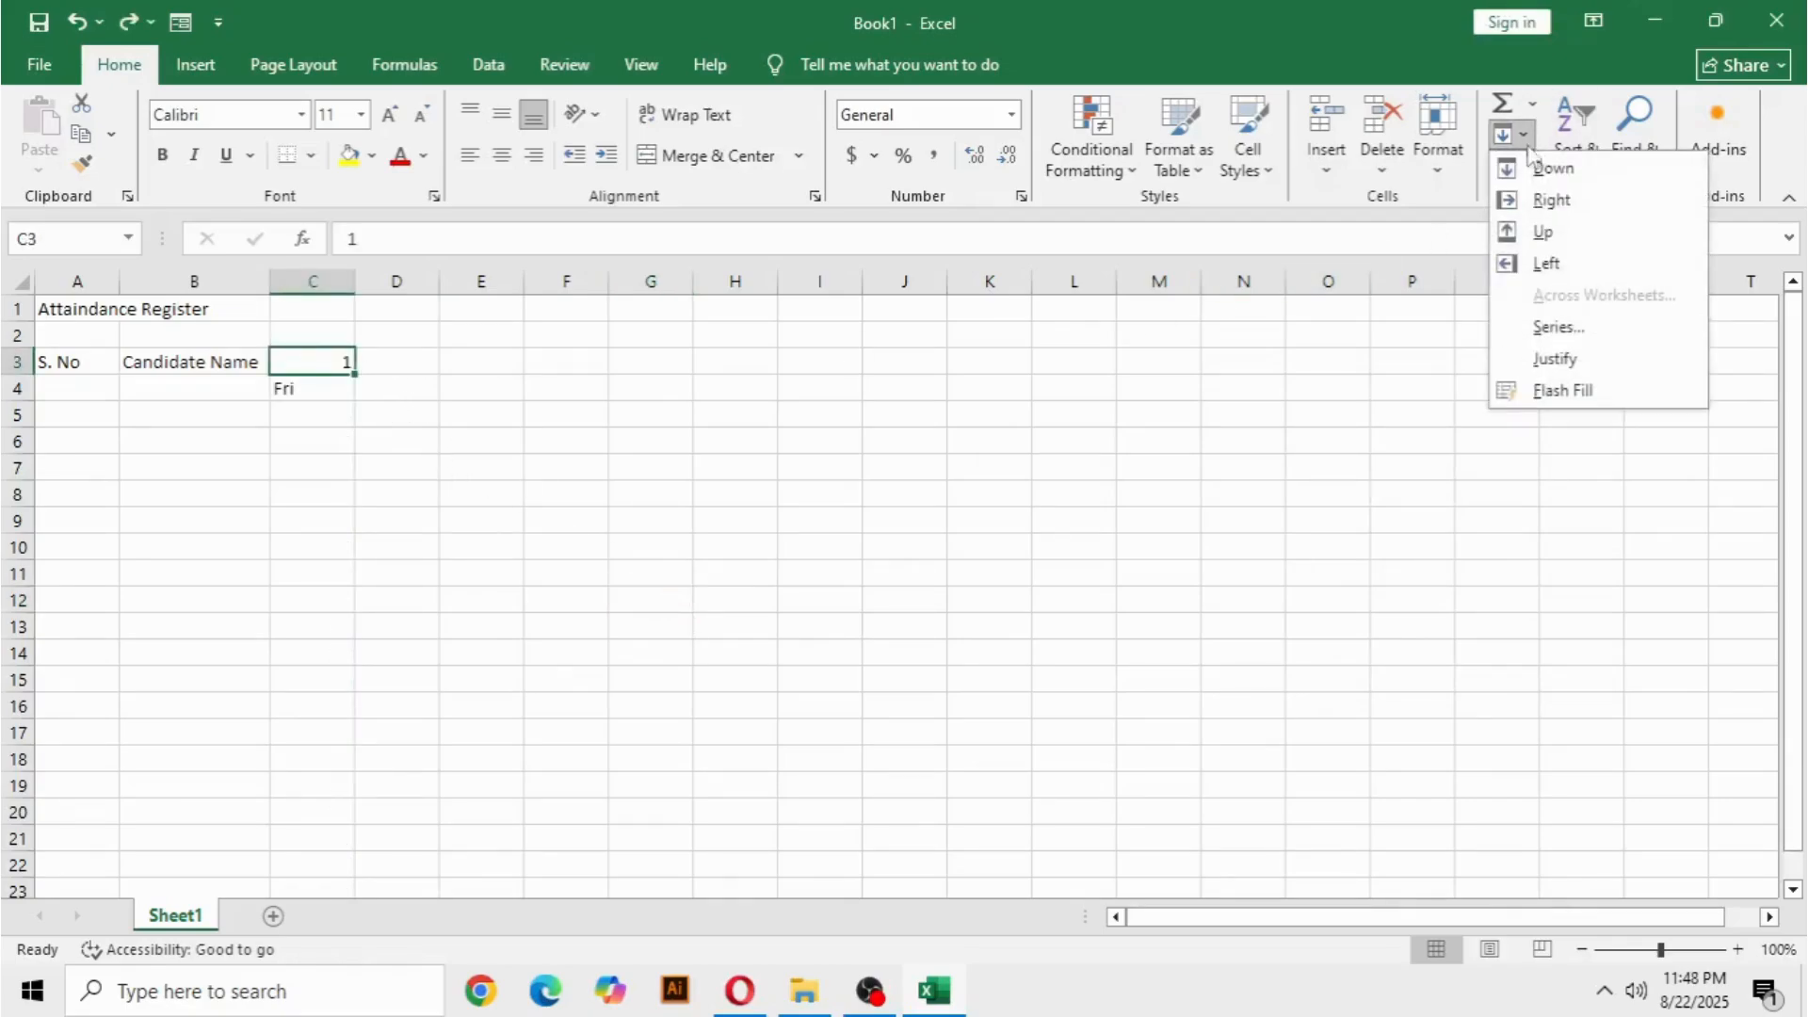
pyautogui.click(1558, 326)
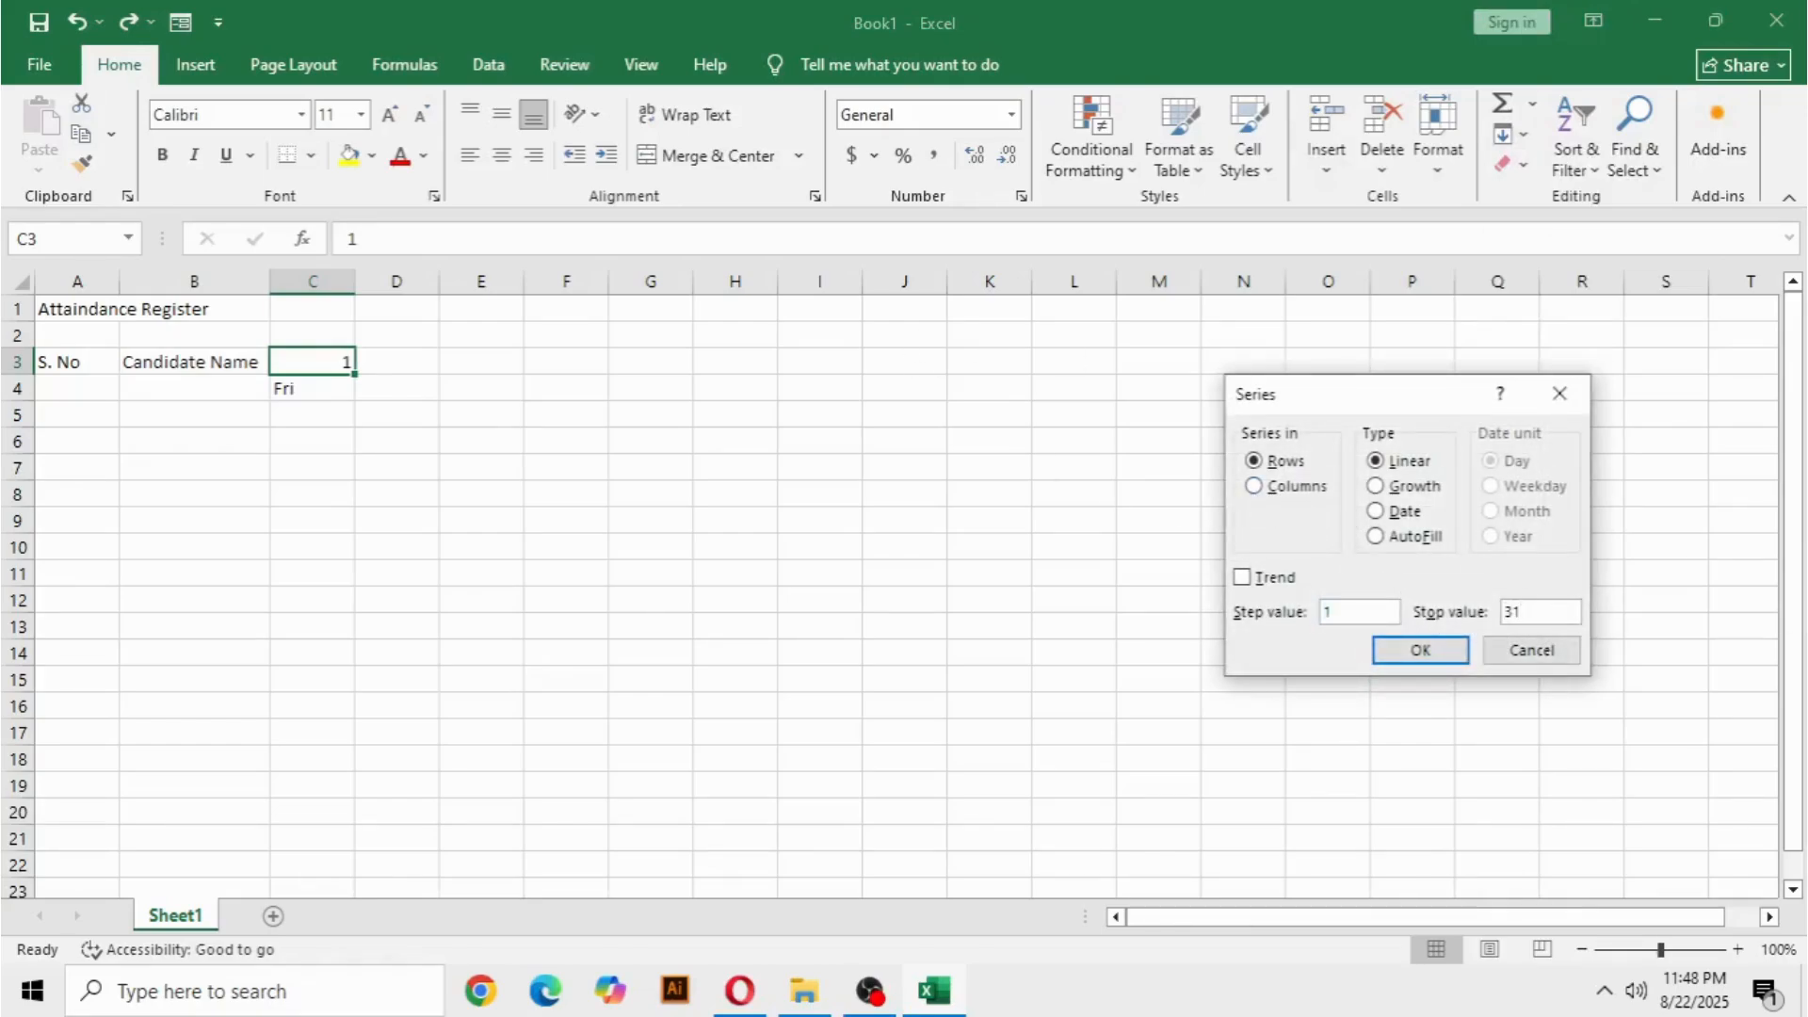
pyautogui.click(1388, 656)
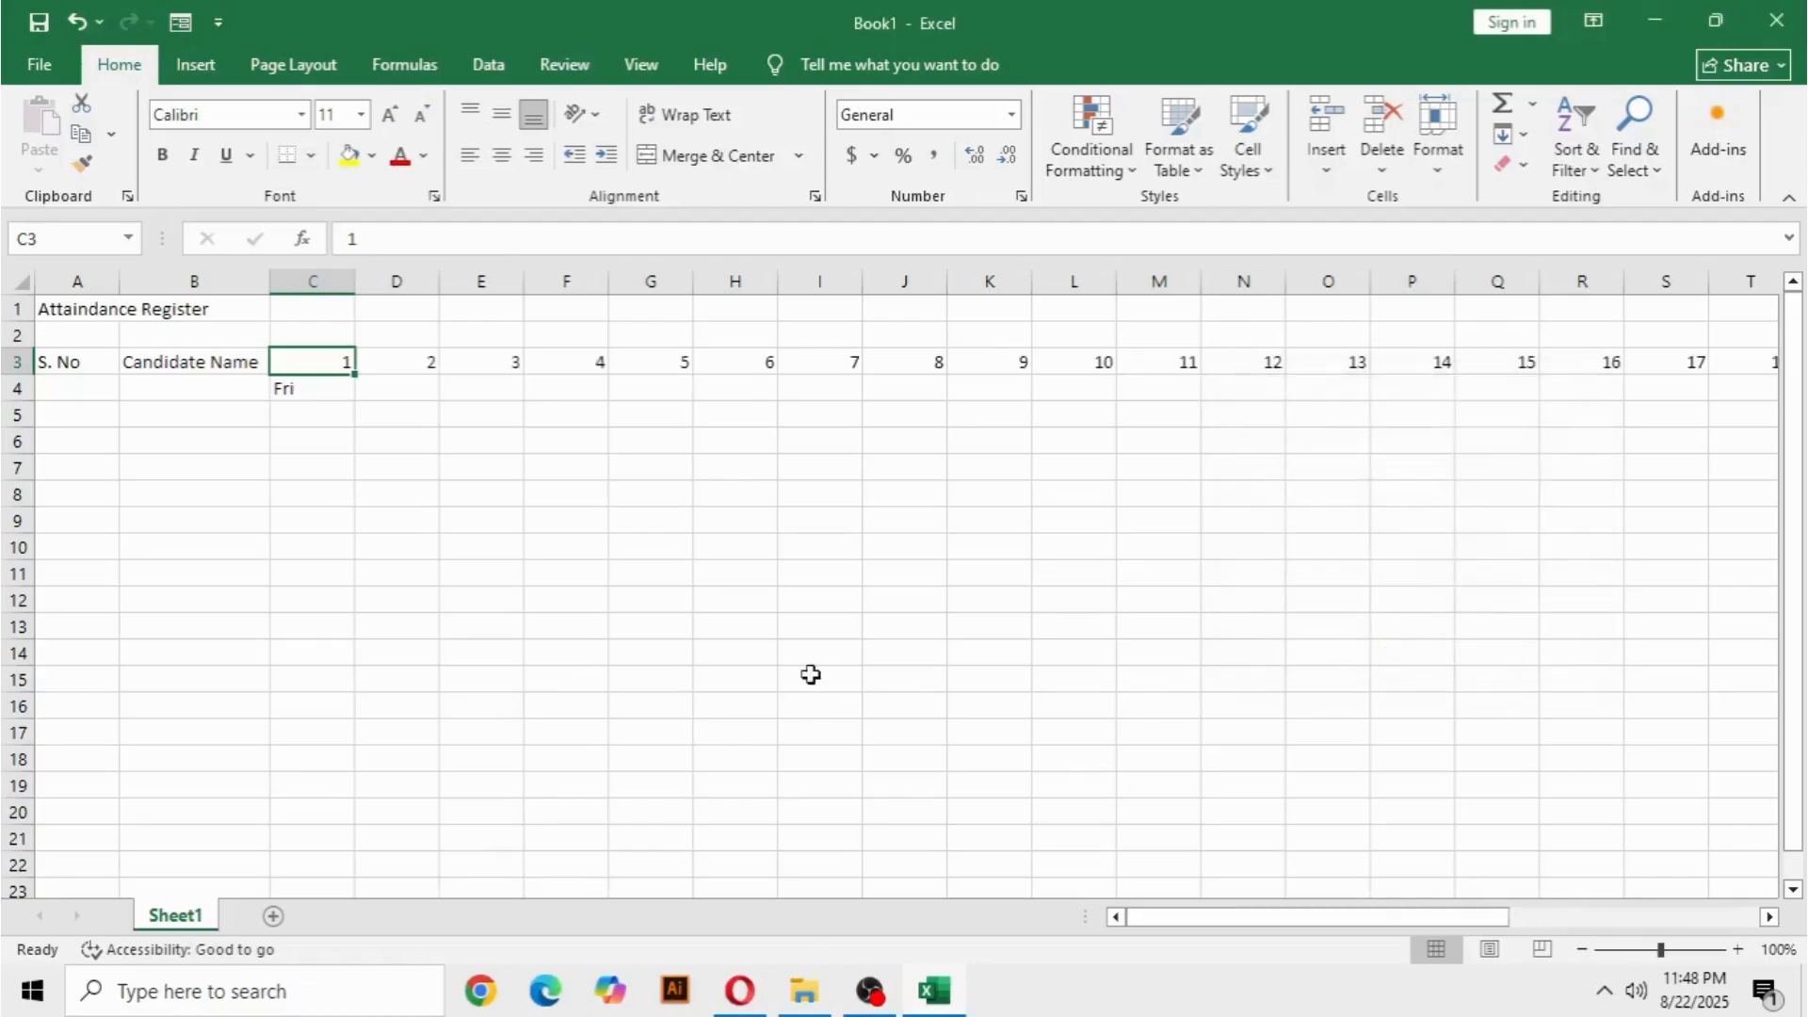
# Fill the weekday names from Fri in C4 across row 4 to AG4 below day 31.
pyautogui.click(793, 645)
pyautogui.click(325, 393)
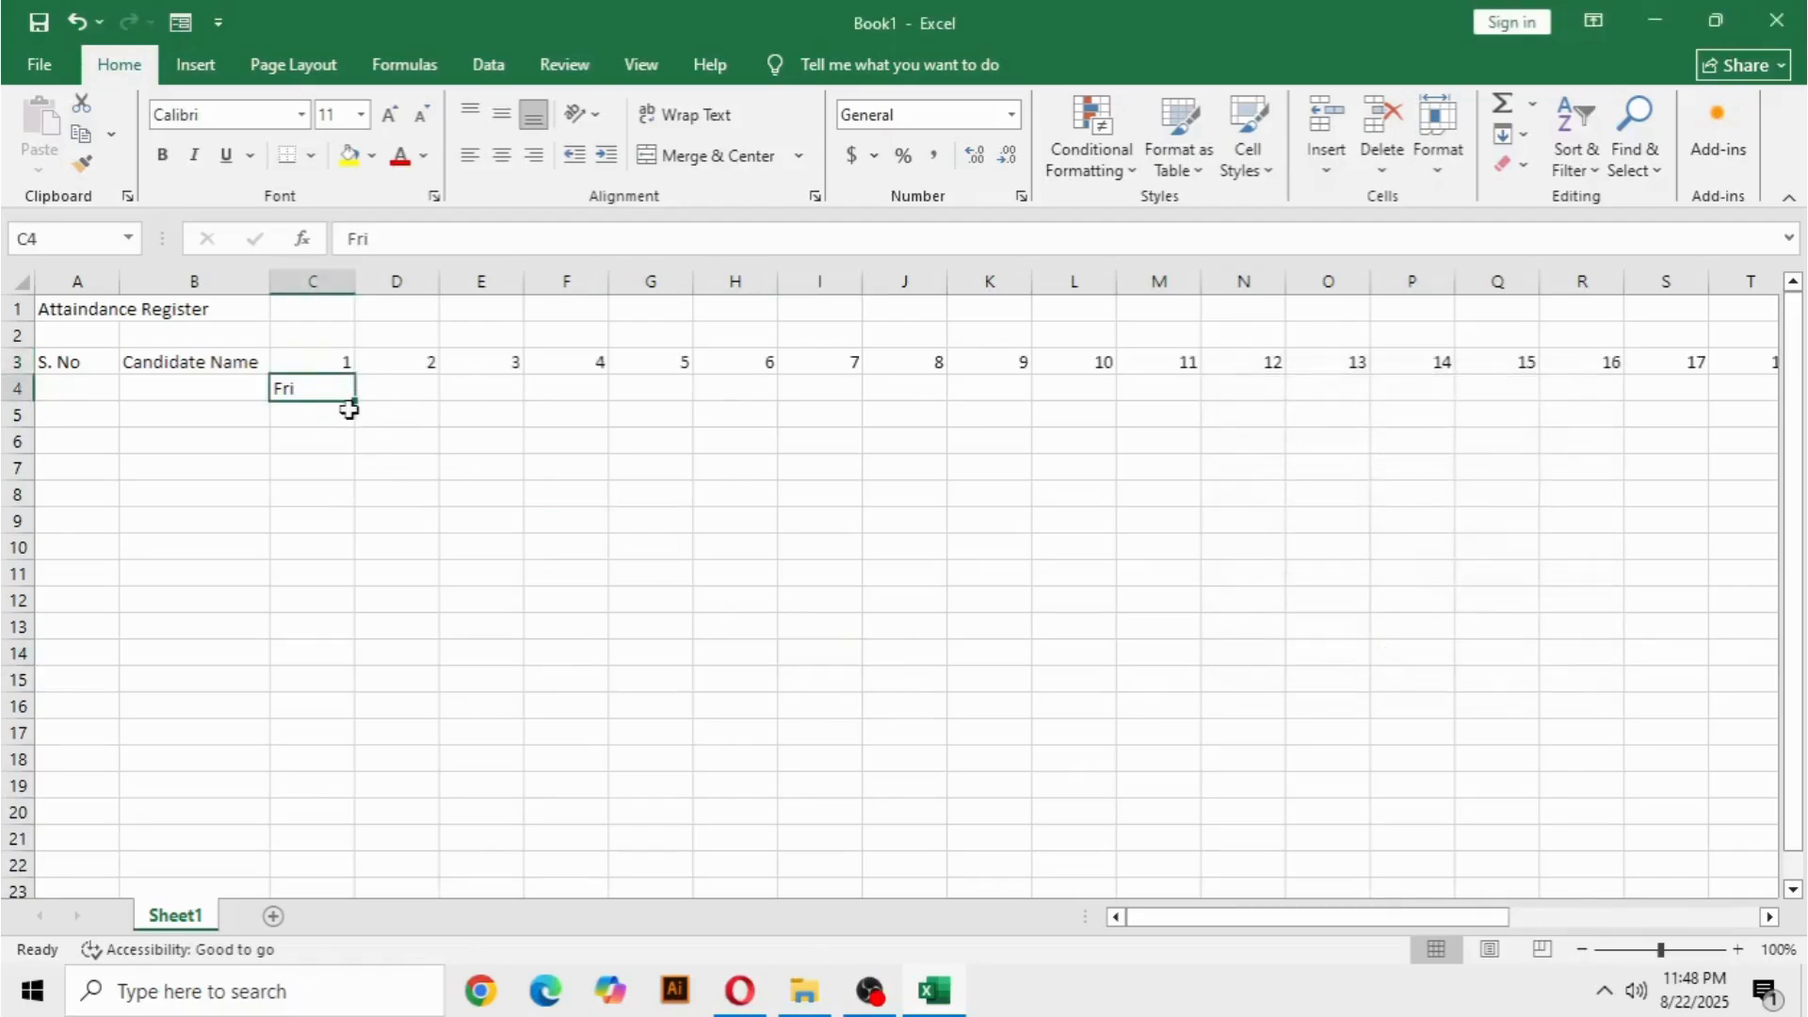
pyautogui.moveTo(355, 401); pyautogui.dragTo(1630, 408)
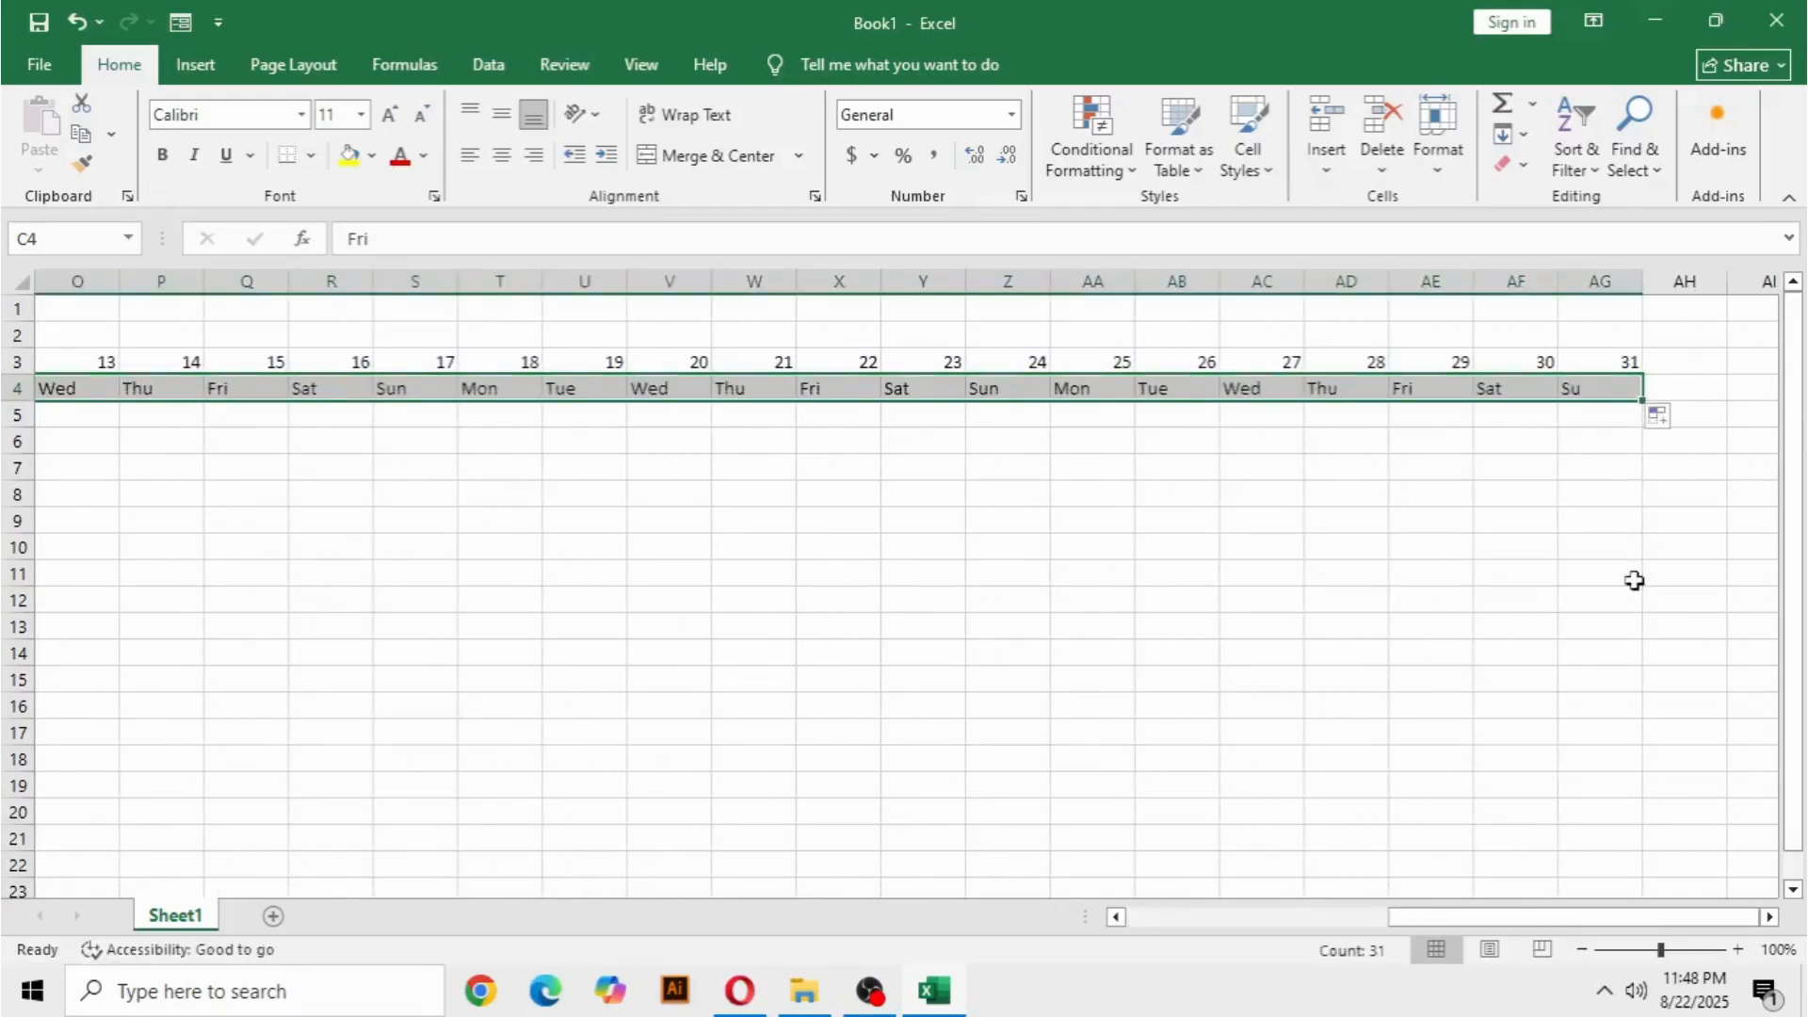
pyautogui.click(1618, 393)
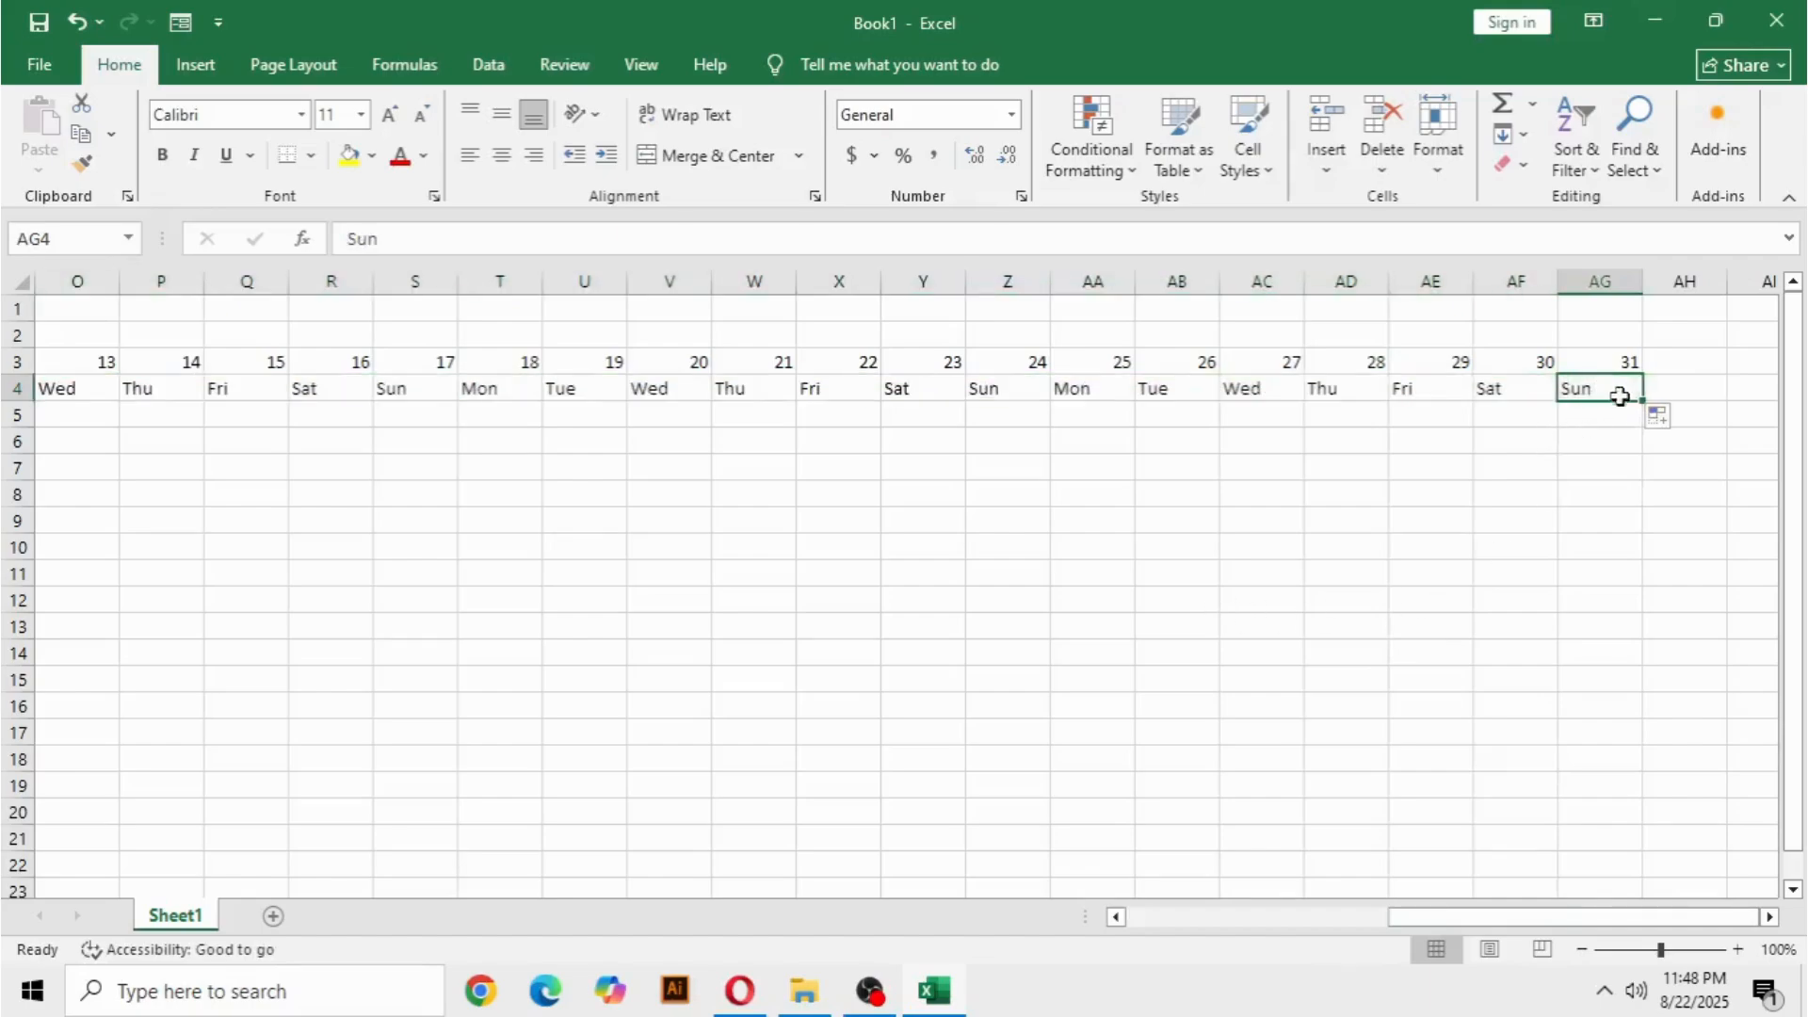
pyautogui.moveTo(1624, 403); pyautogui.dragTo(1574, 426)
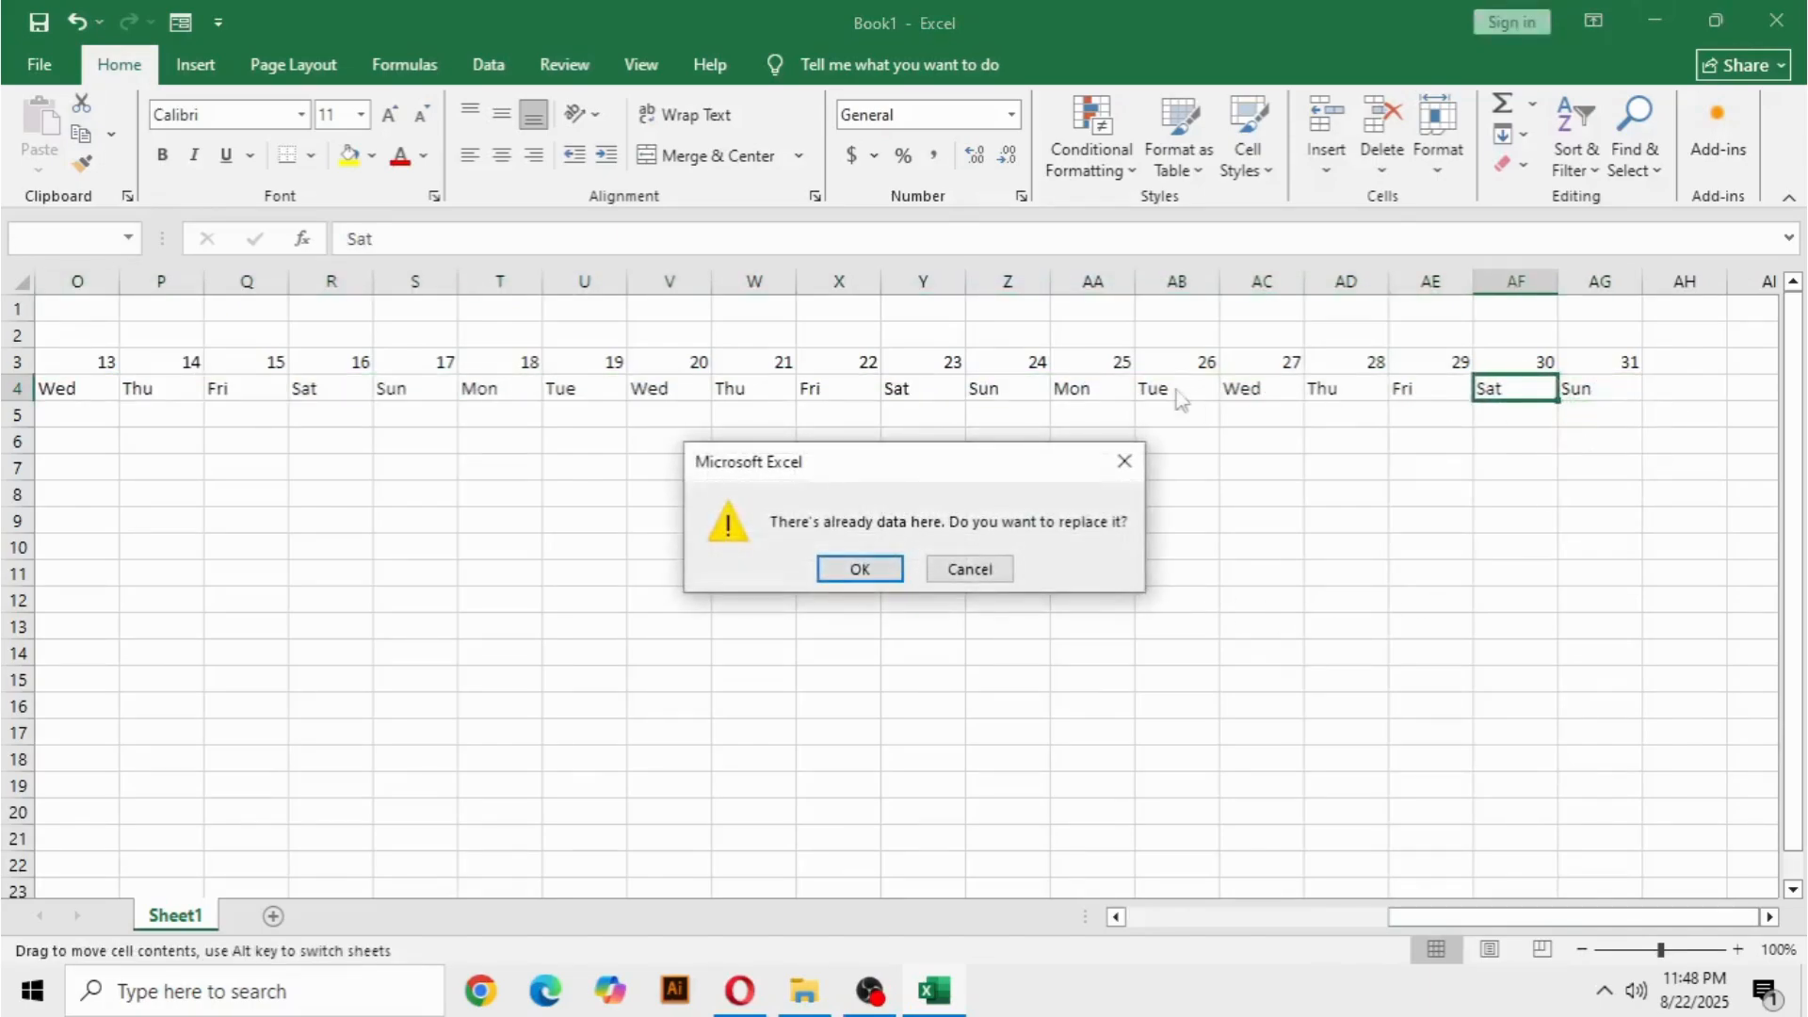
pyautogui.click(859, 569)
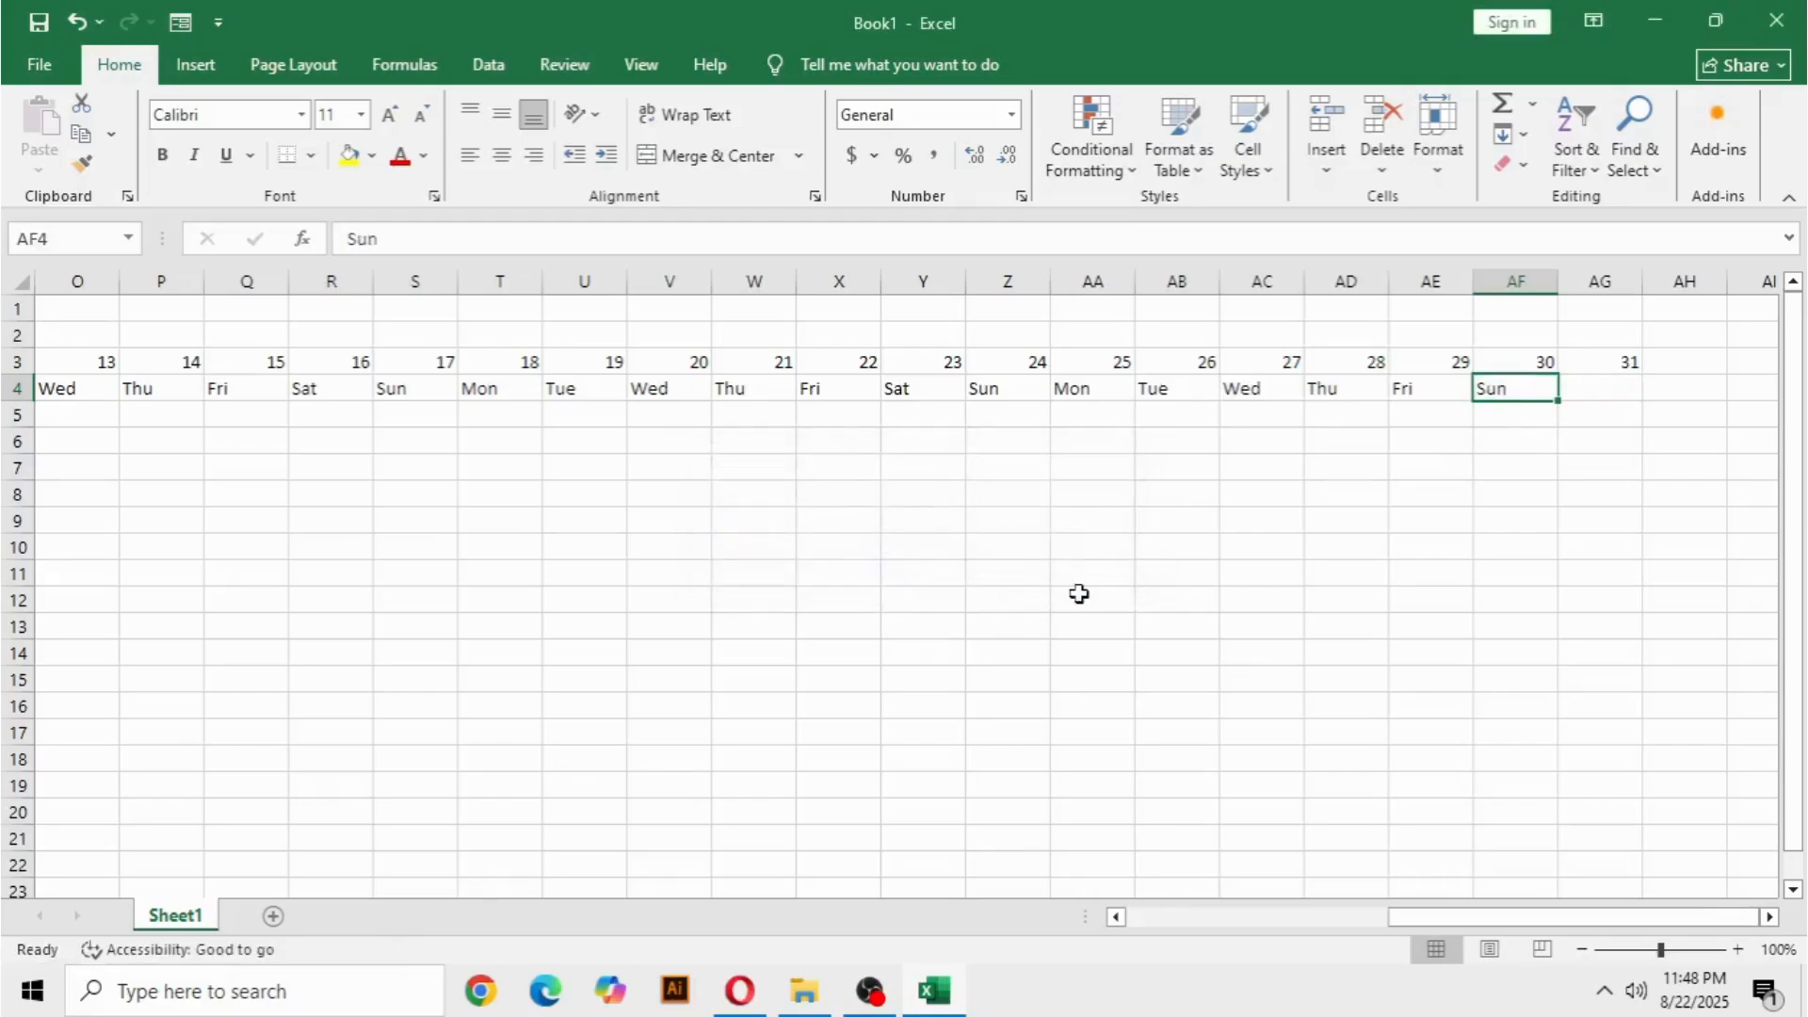
pyautogui.hotkey('ctrl', 'z')
pyautogui.click(1495, 574)
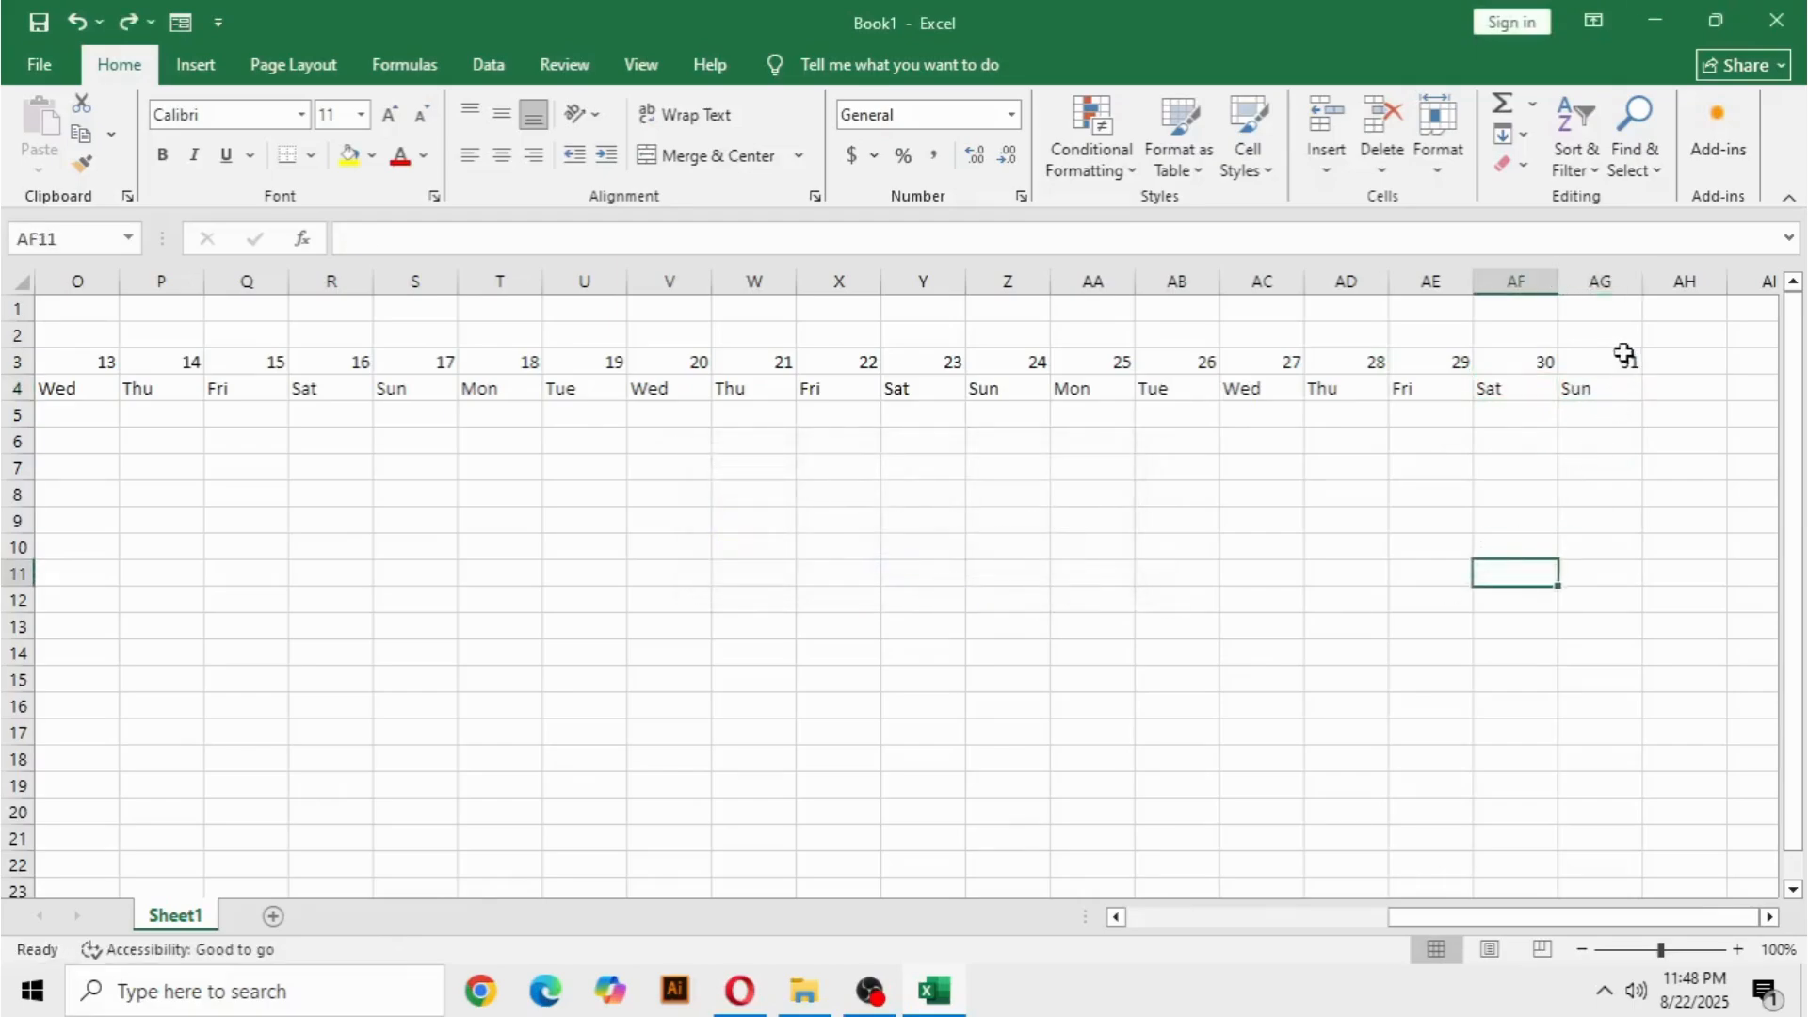
# Center the day numbers and weekday names in C3:AG4 horizontally.
pyautogui.moveTo(1627, 390); pyautogui.dragTo(319, 365)
pyautogui.click(500, 158)
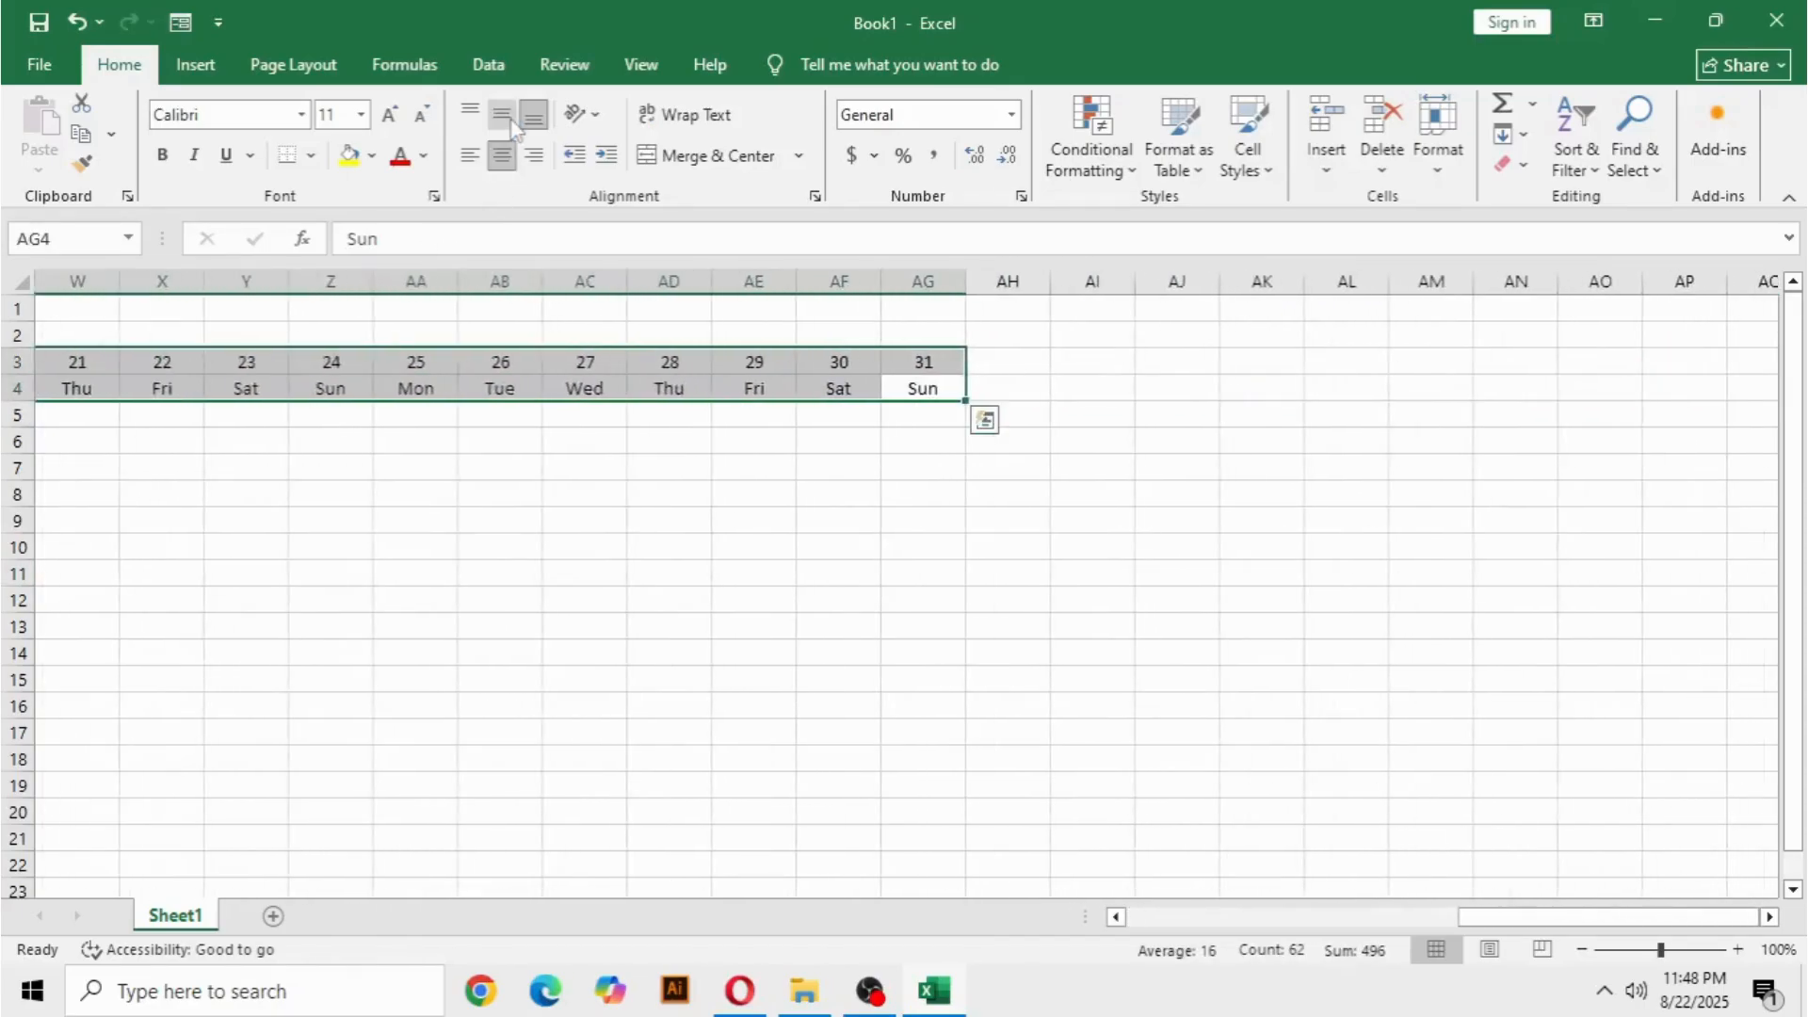
pyautogui.click(523, 676)
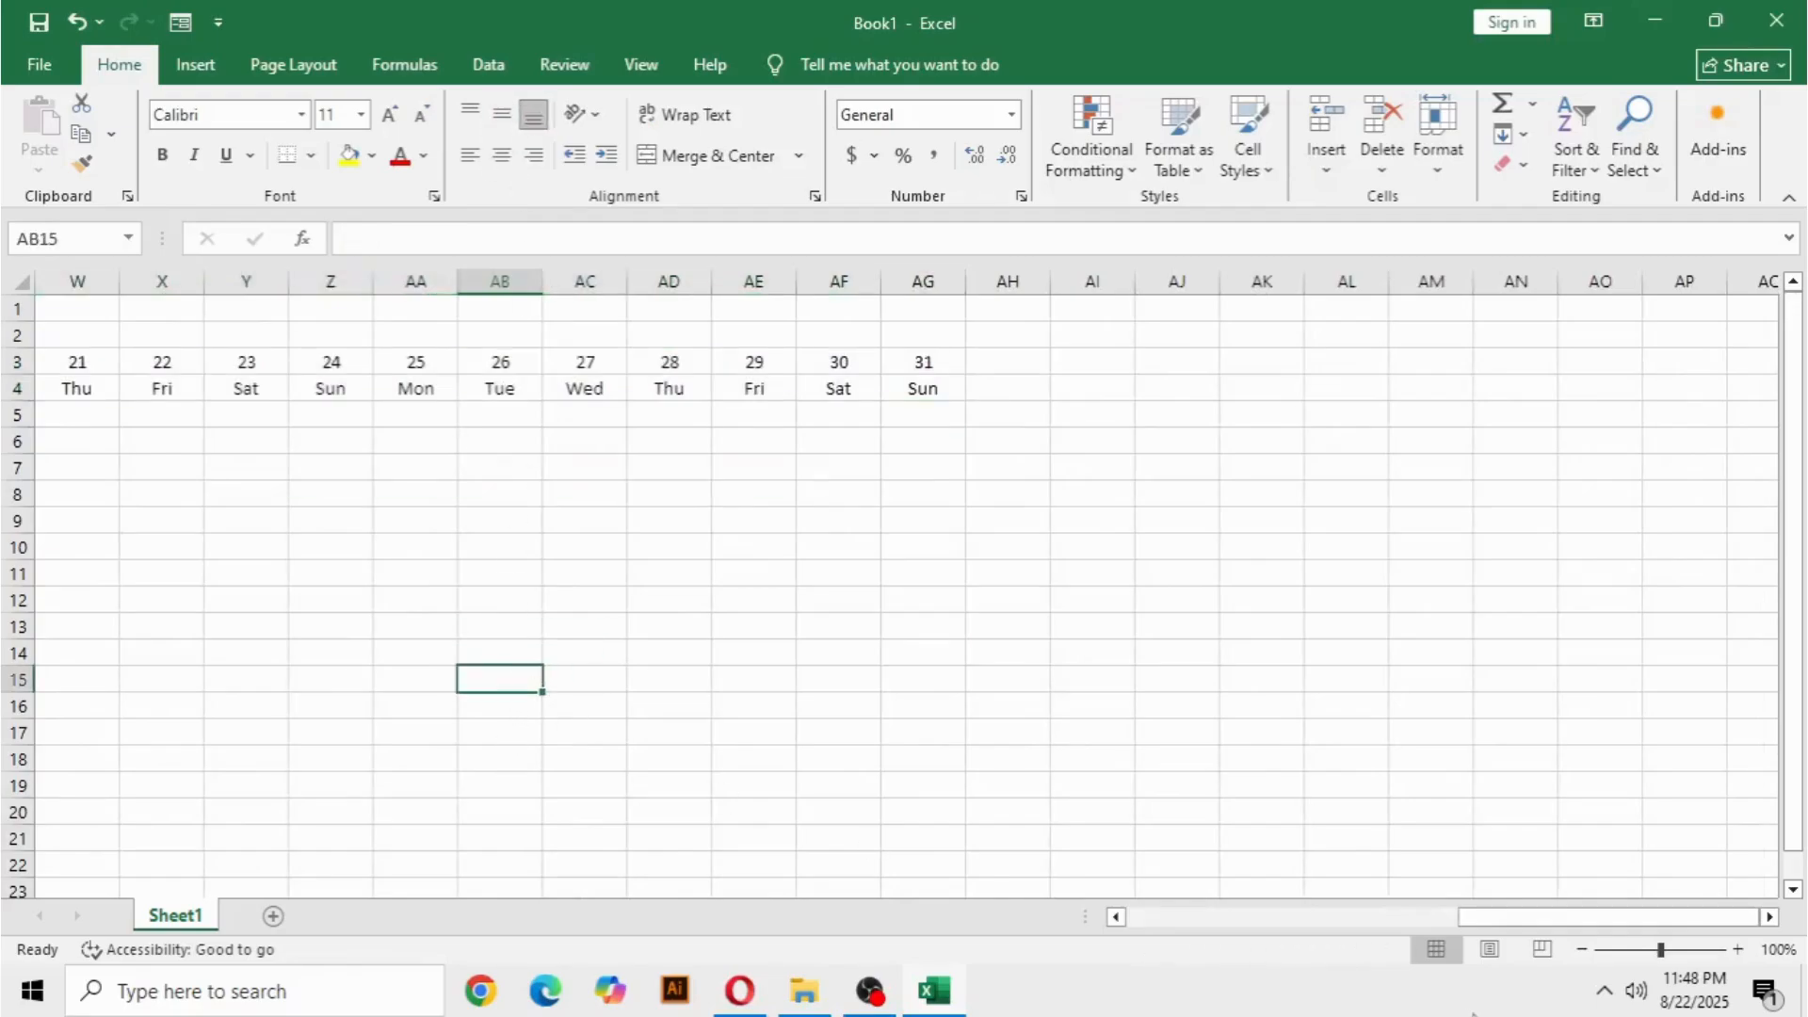
# Apply the Title cell style to A1:AG1, and merge and center the Attaindance Register title across that range.
pyautogui.moveTo(1489, 921); pyautogui.dragTo(1158, 918)
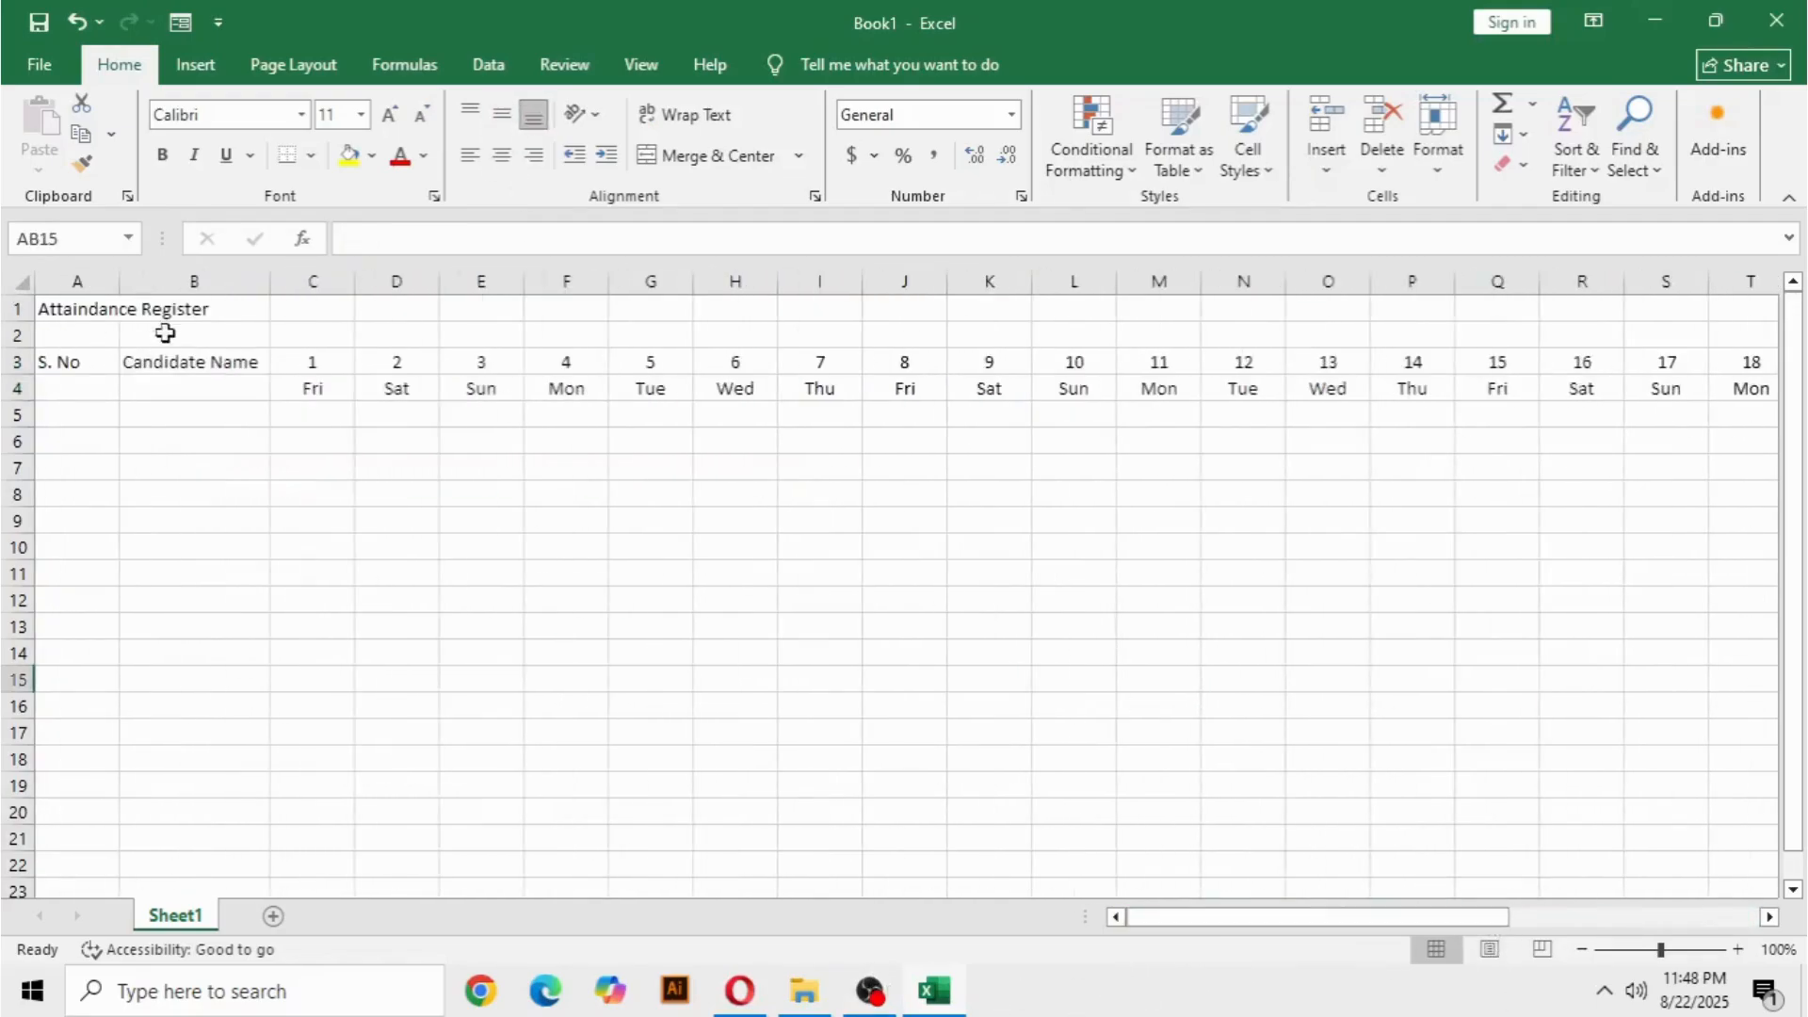
pyautogui.click(132, 316)
pyautogui.moveTo(40, 303); pyautogui.dragTo(1615, 307)
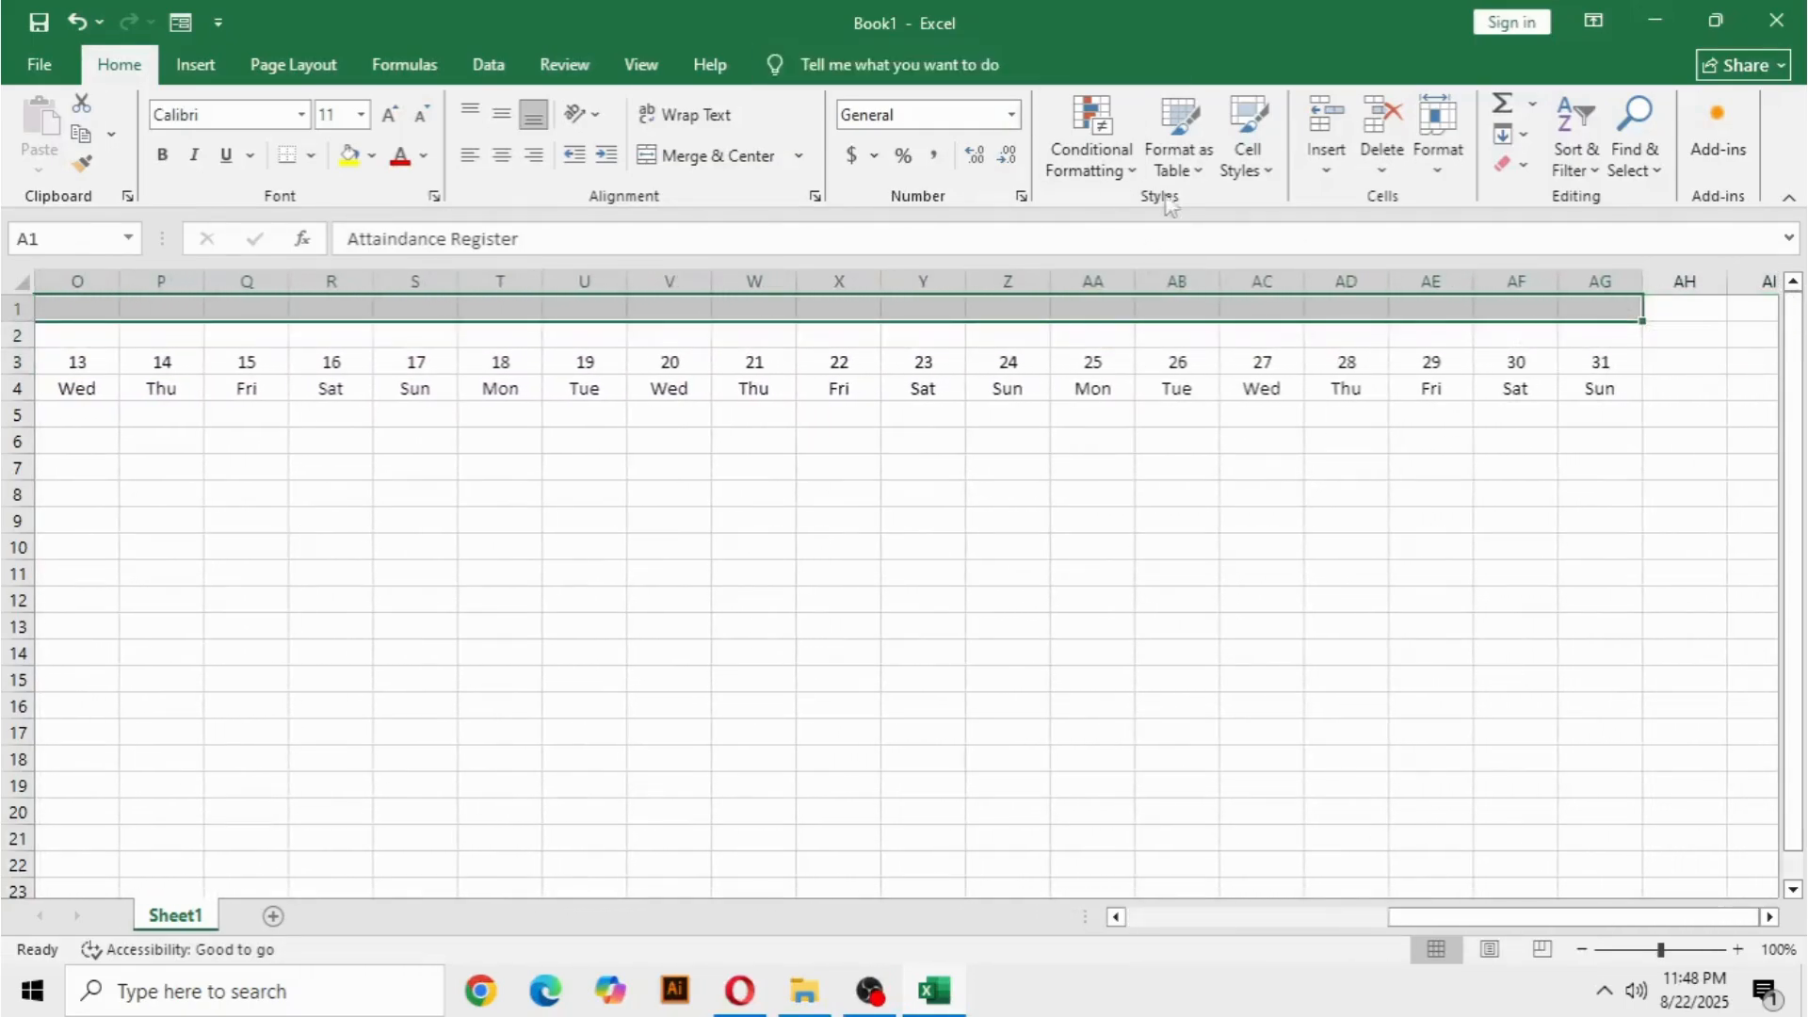
pyautogui.click(1249, 162)
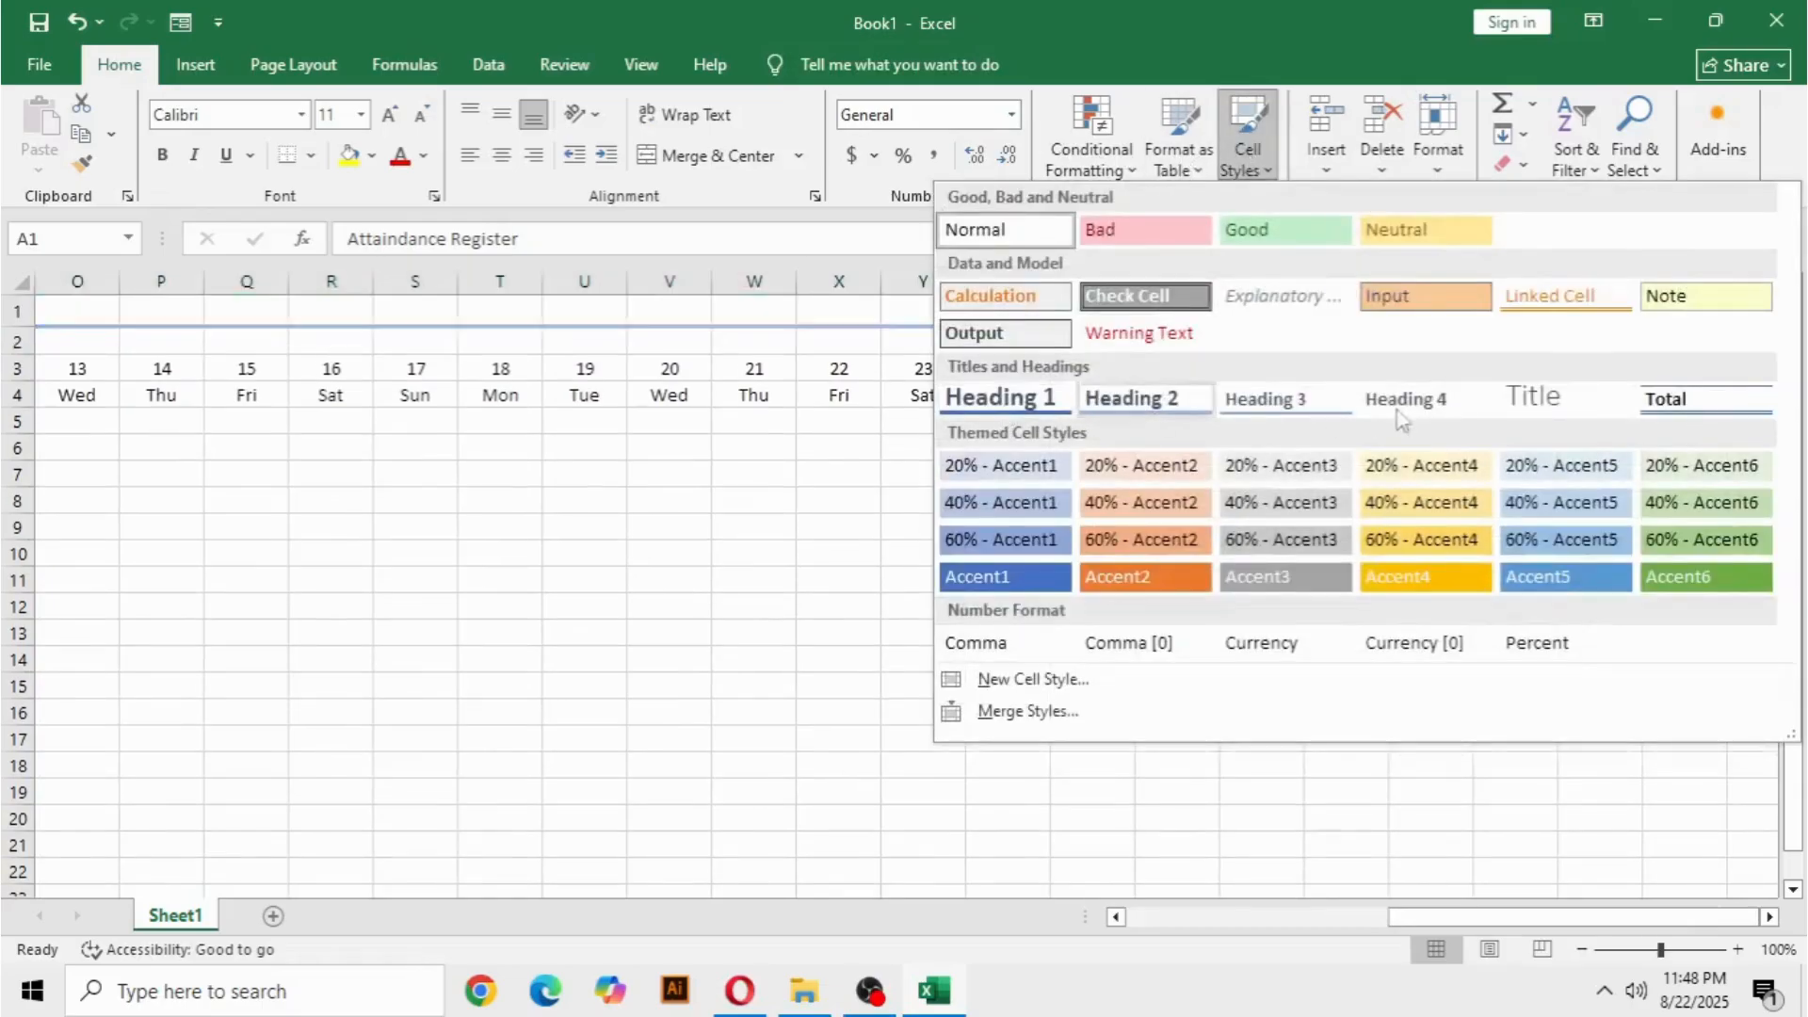
pyautogui.click(1559, 397)
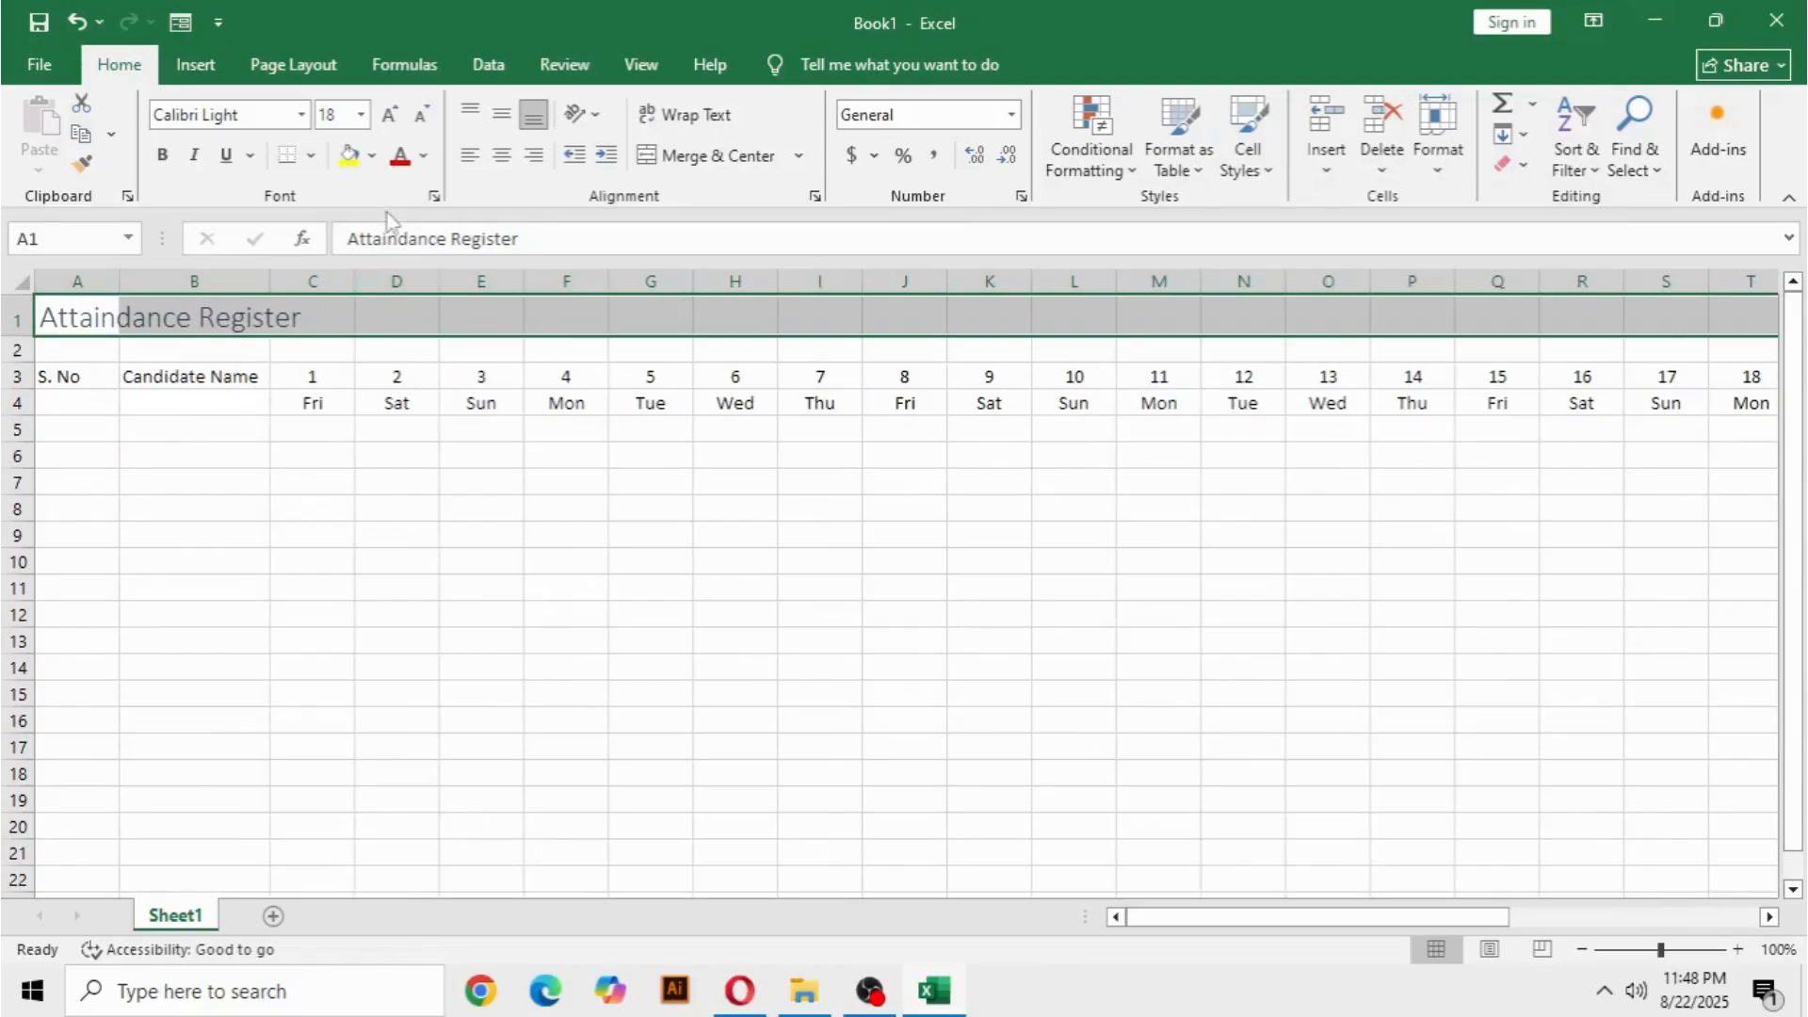
pyautogui.click(676, 156)
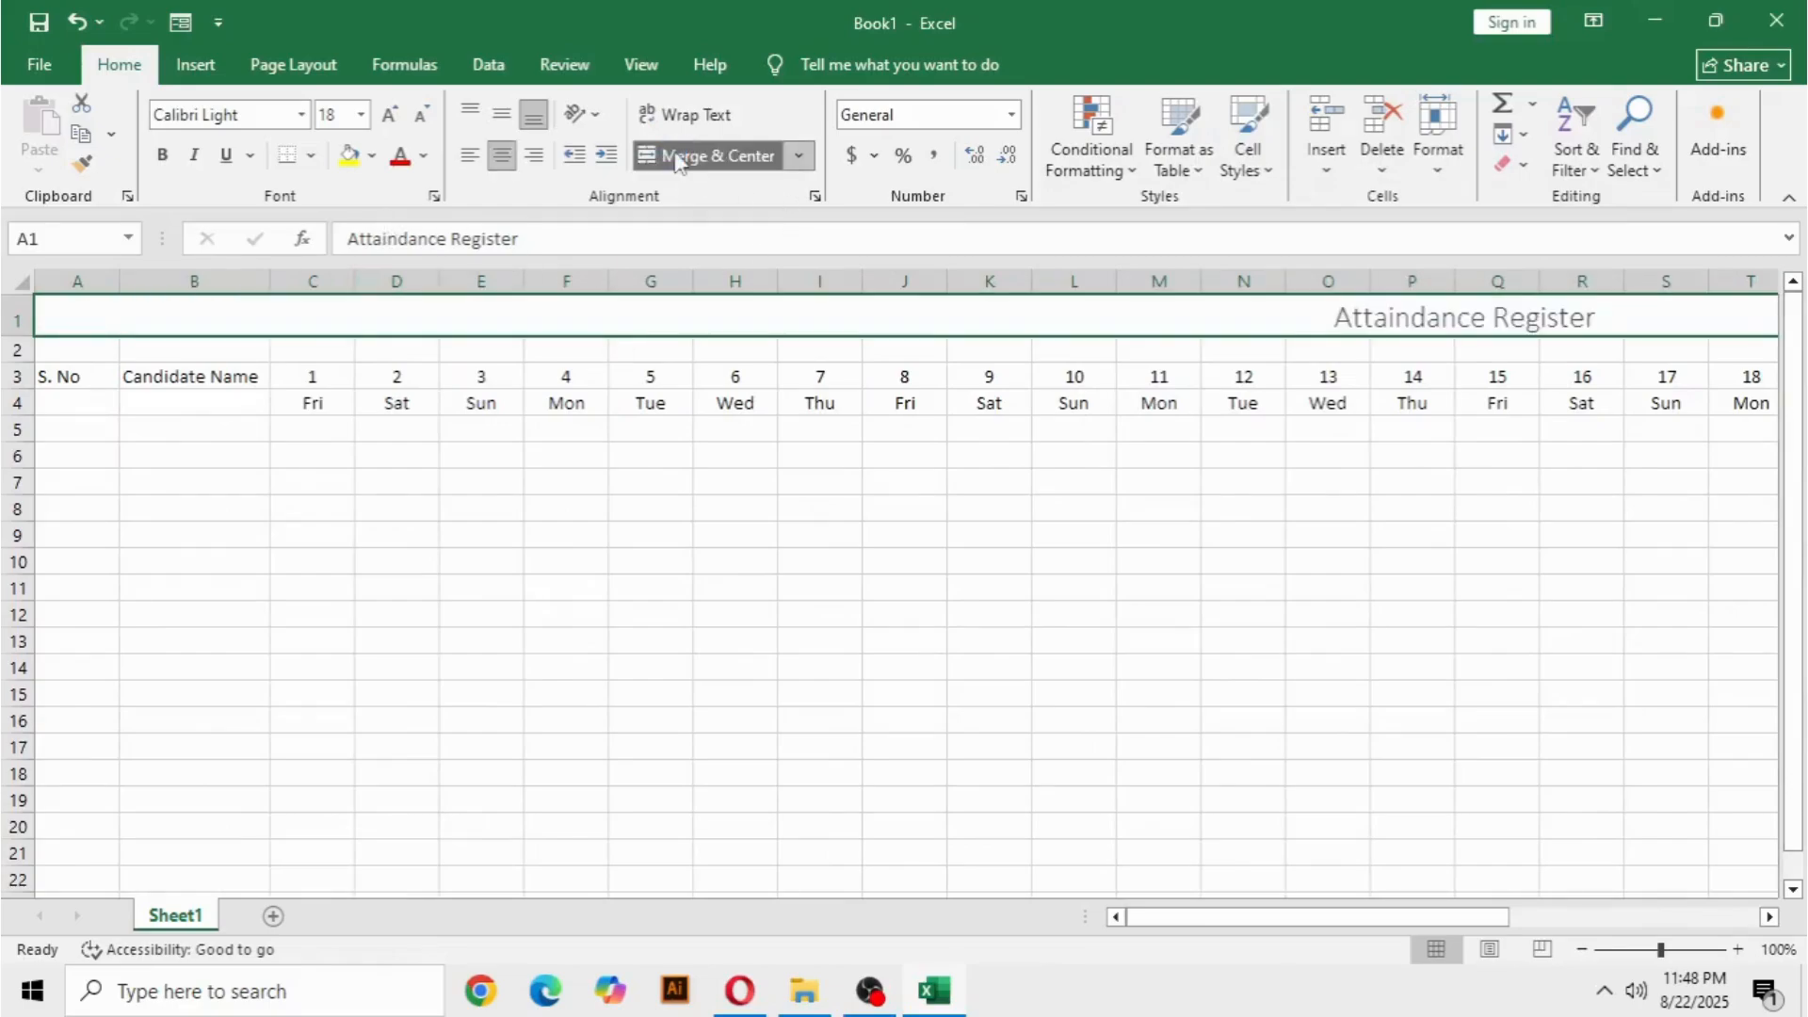
pyautogui.click(471, 162)
pyautogui.click(501, 159)
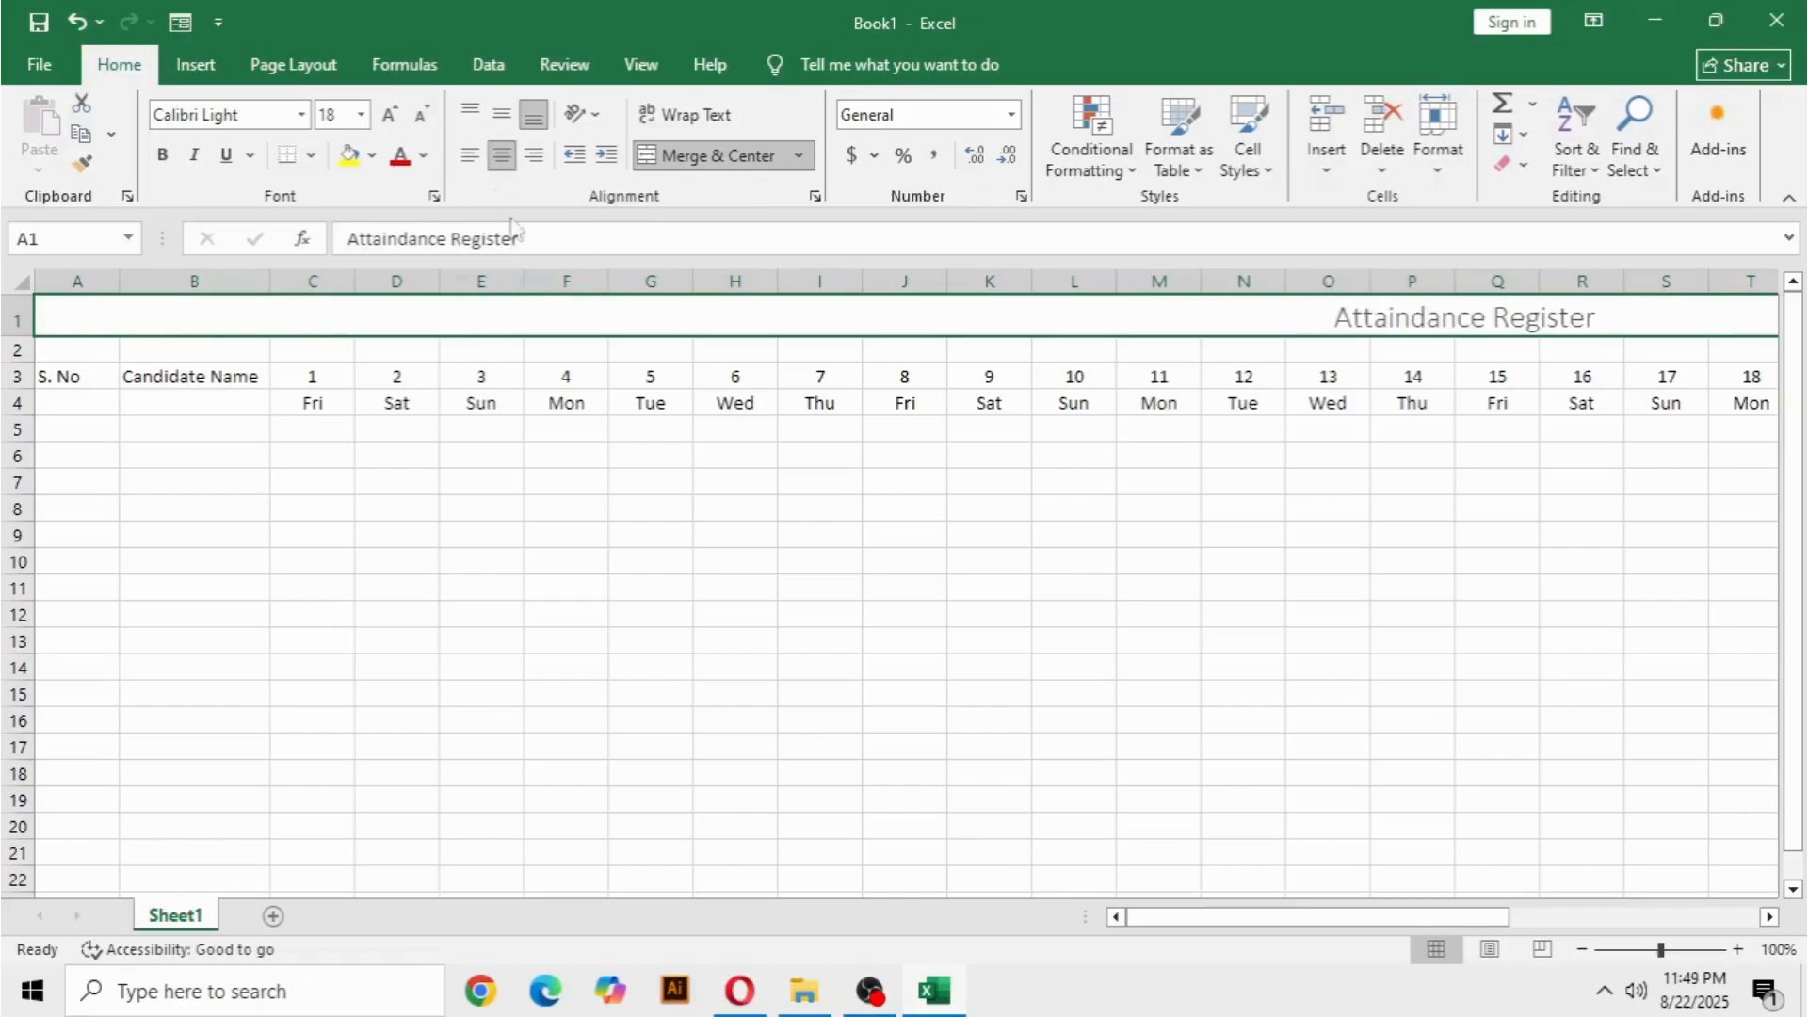
# Bold the S. No and Candidate Name headings in A3:B3 and enlarge them to font size 14.
pyautogui.click(162, 423)
pyautogui.click(66, 379)
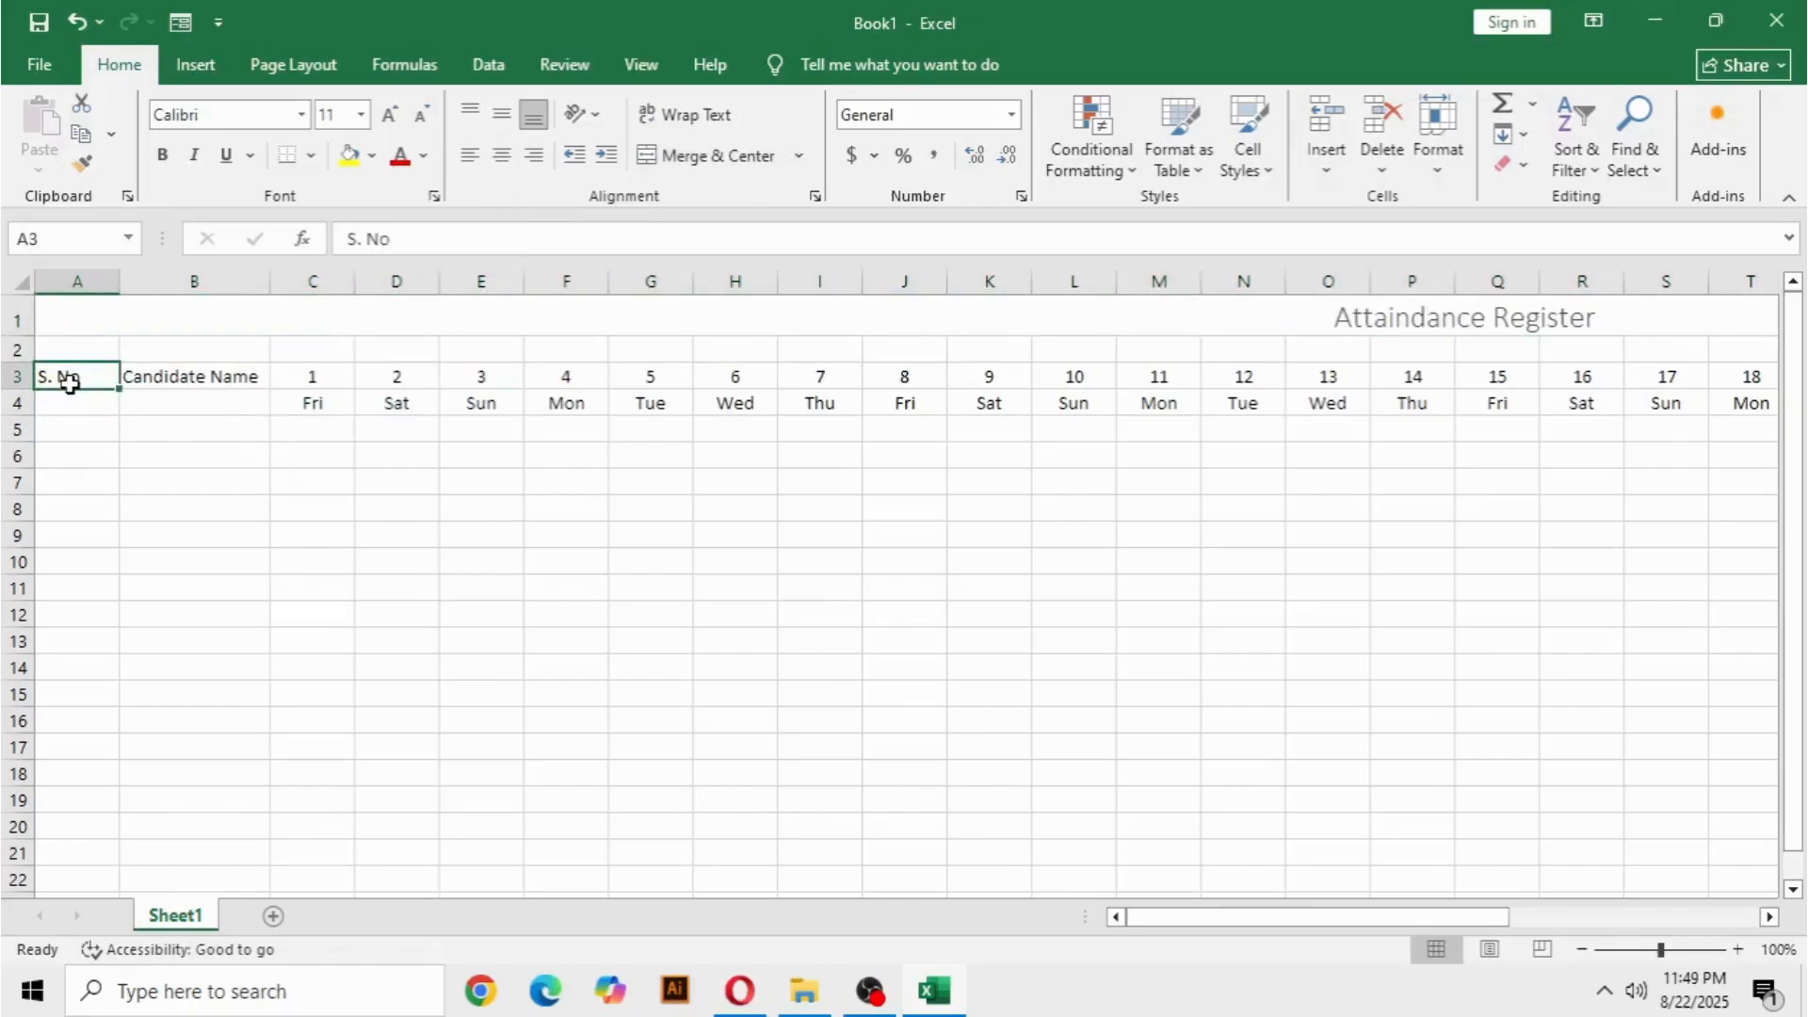
pyautogui.moveTo(53, 379); pyautogui.dragTo(290, 379)
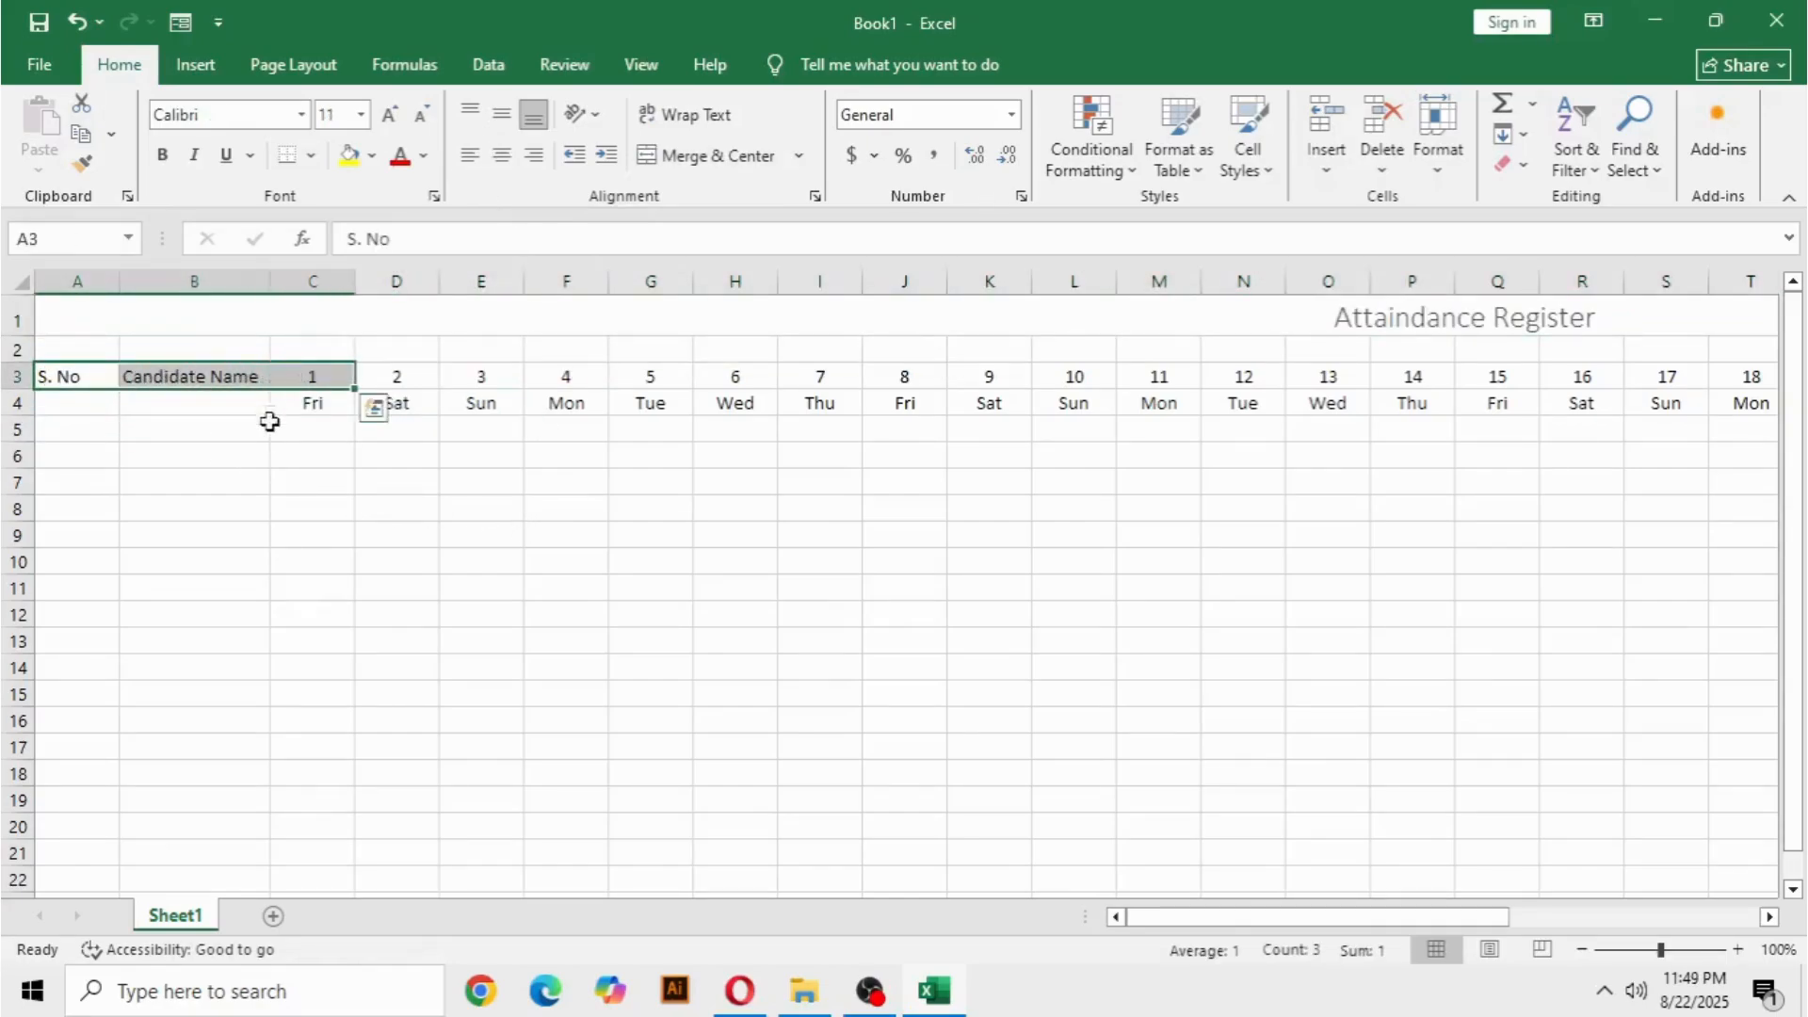
pyautogui.click(264, 481)
pyautogui.moveTo(60, 376); pyautogui.dragTo(226, 380)
pyautogui.click(162, 155)
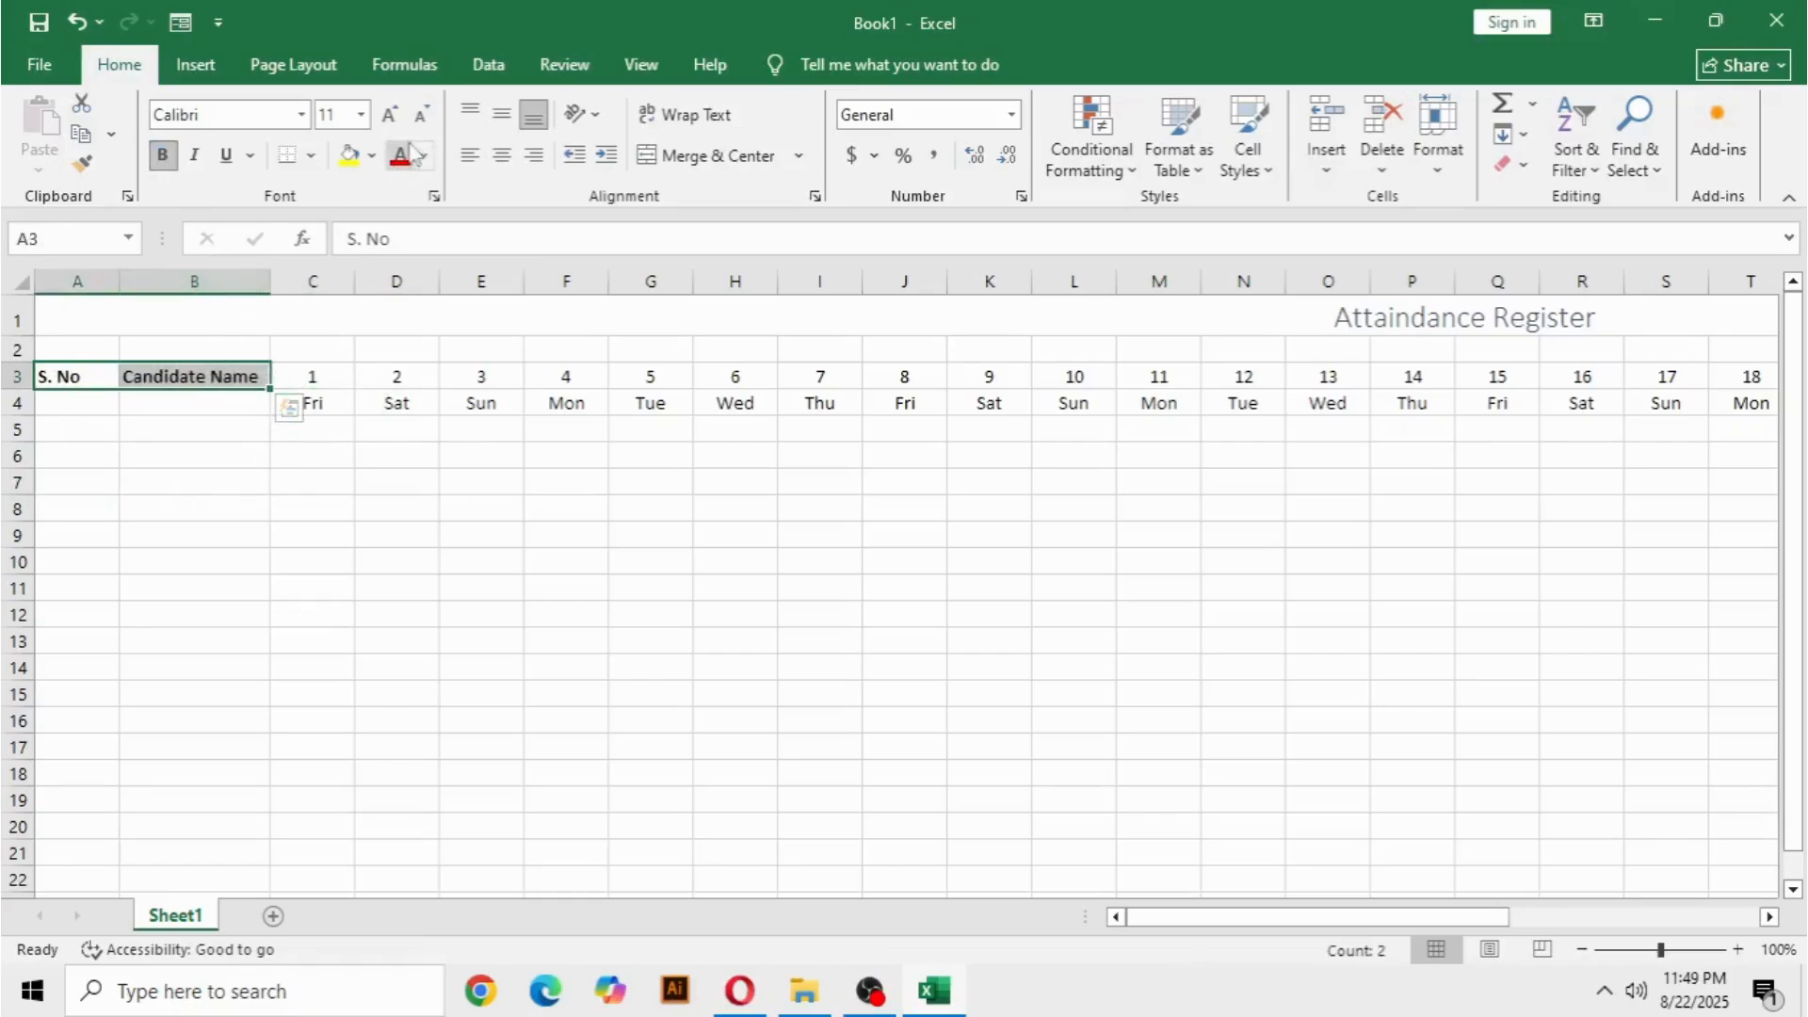
pyautogui.click(391, 114)
pyautogui.click(391, 114)
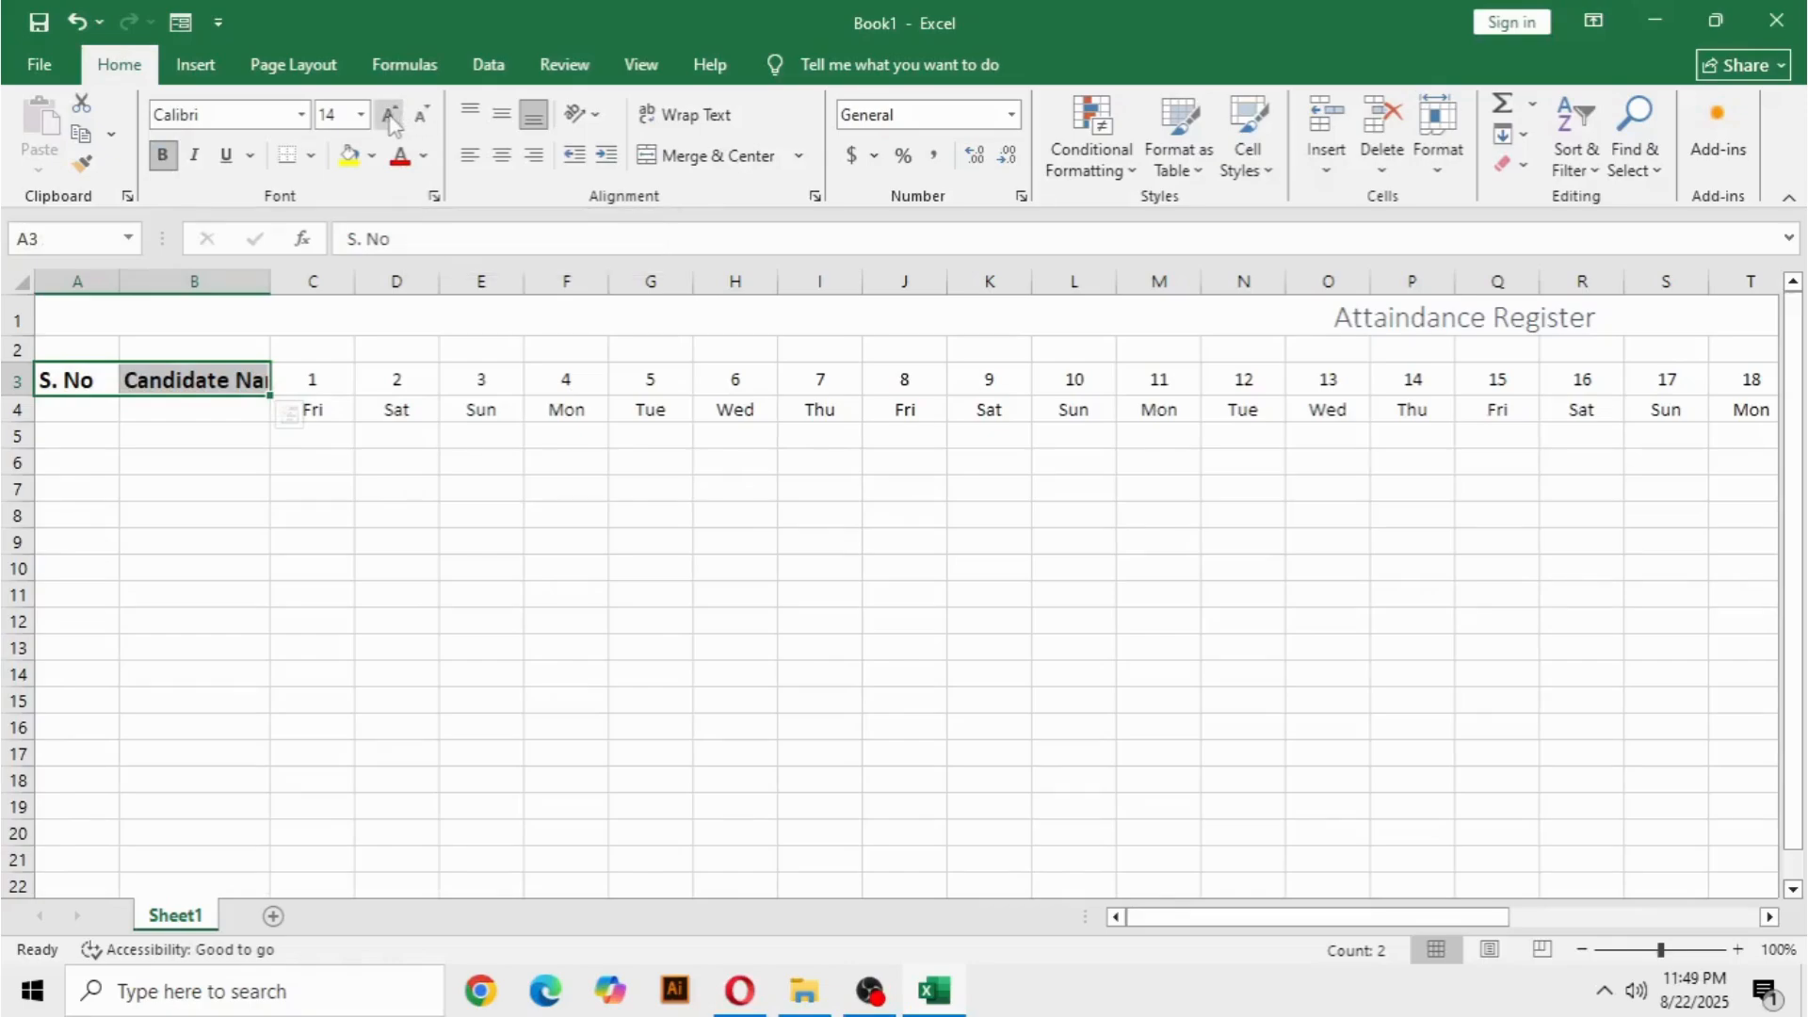
pyautogui.click(339, 489)
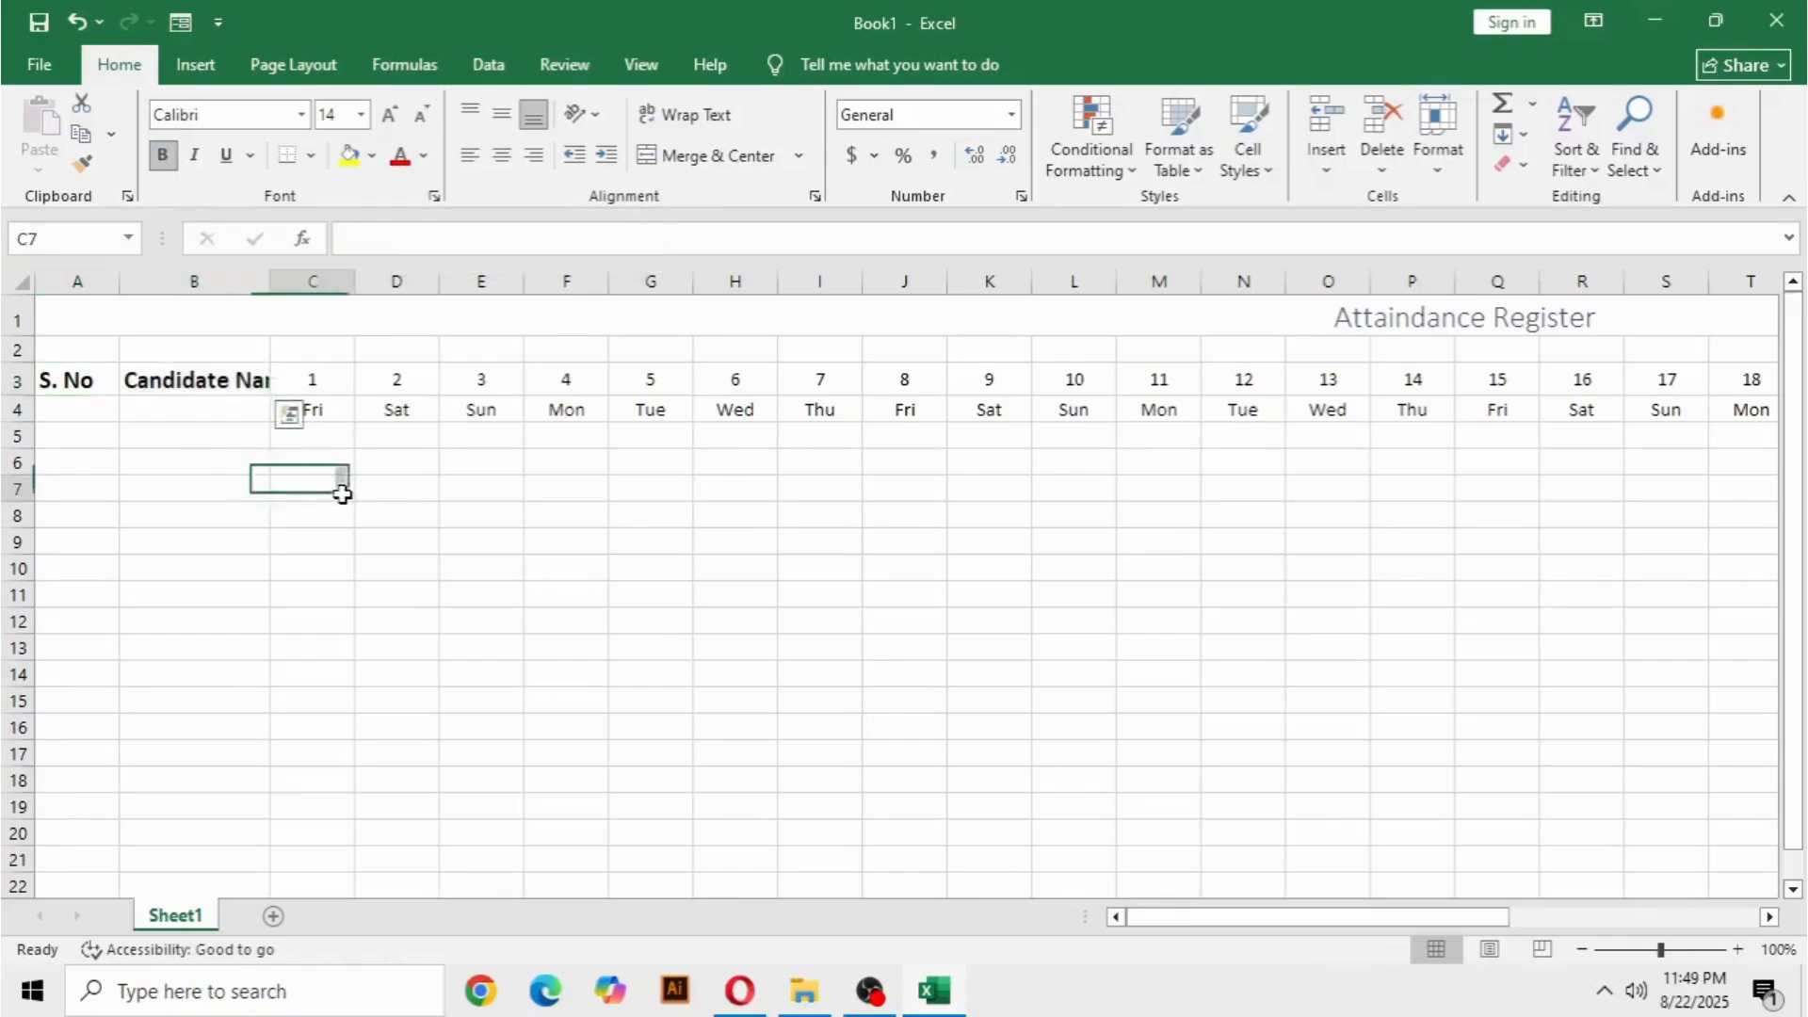
# Enlarge the merged Attaindance Register title in row 1 to font size 26.
pyautogui.click(245, 315)
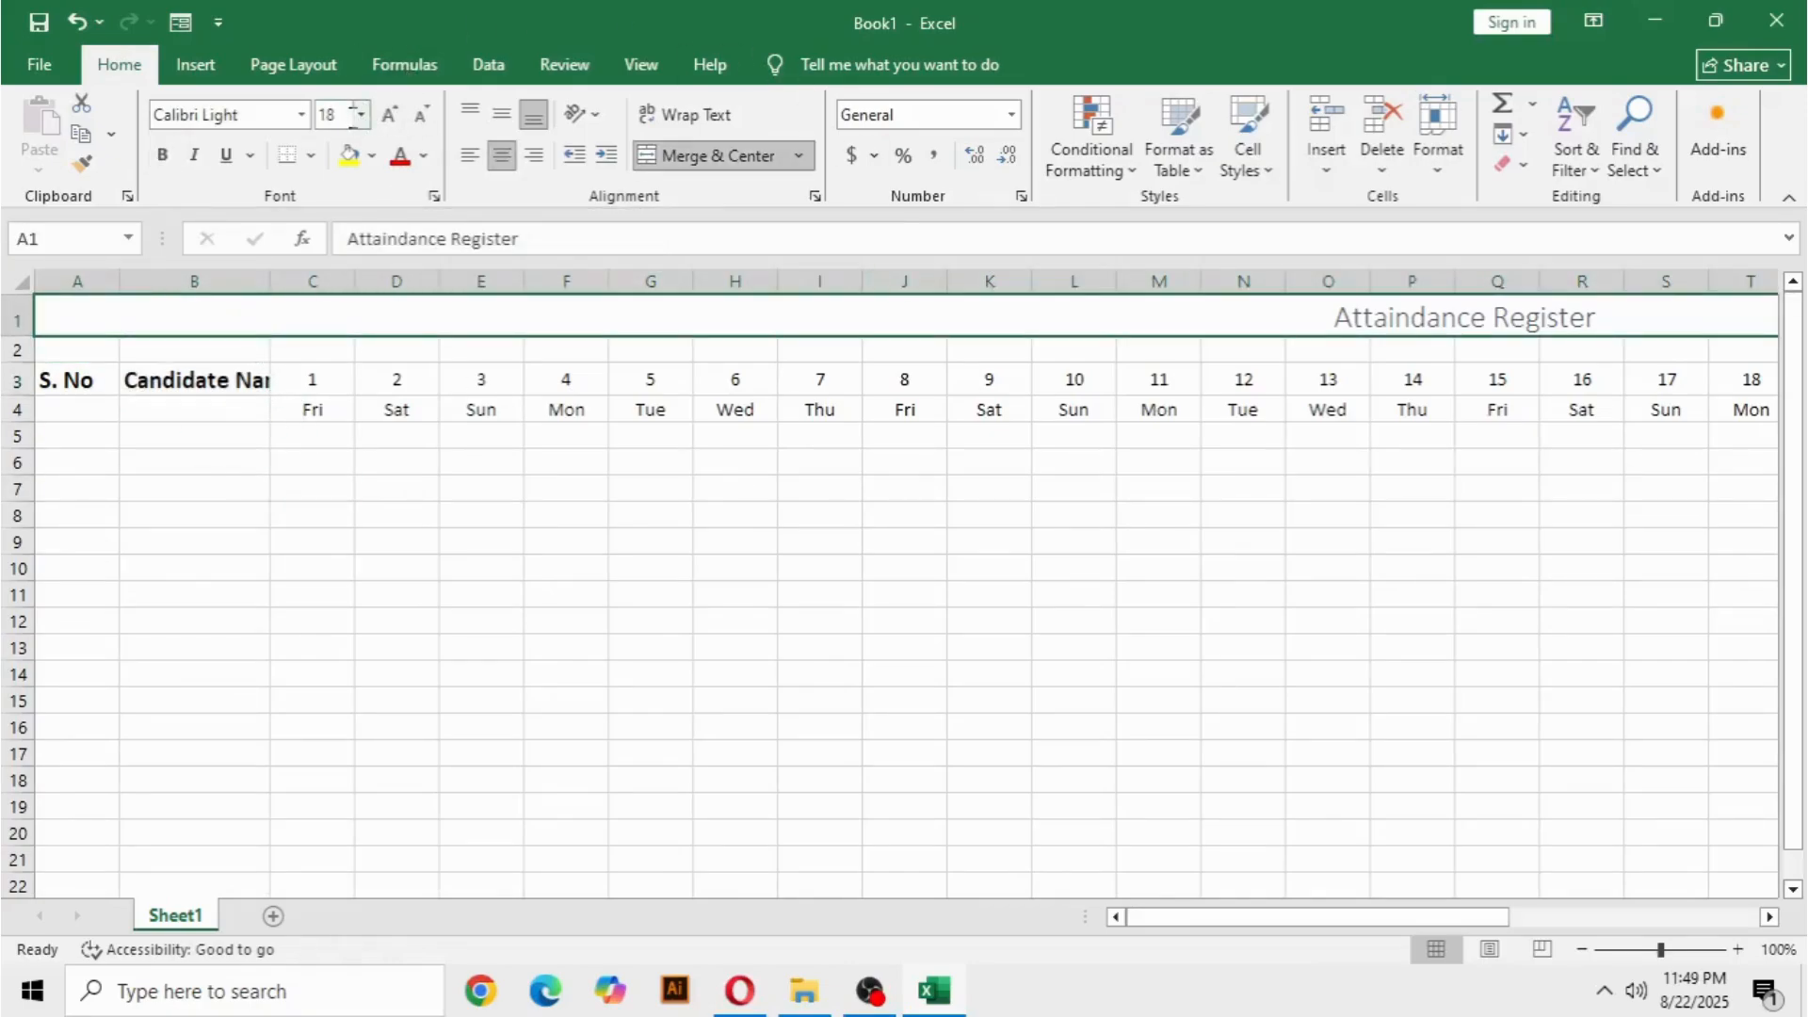
pyautogui.click(389, 115)
pyautogui.click(388, 115)
pyautogui.click(389, 115)
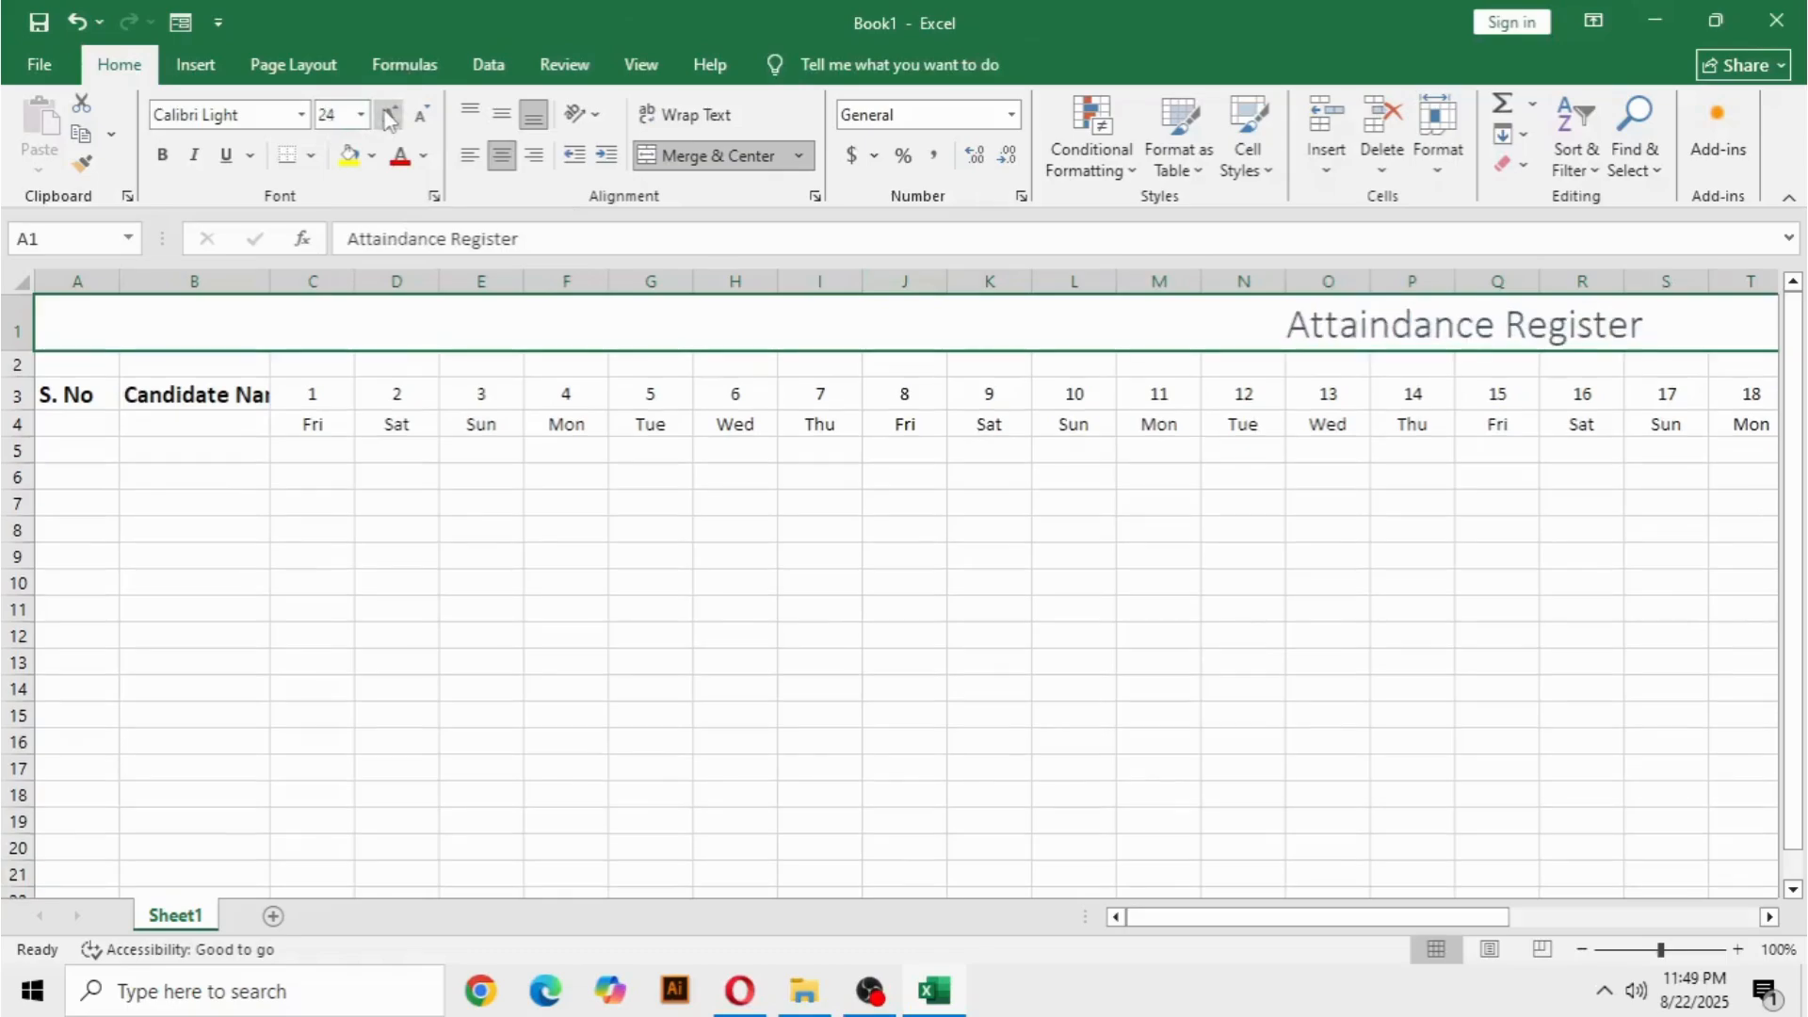
pyautogui.click(485, 612)
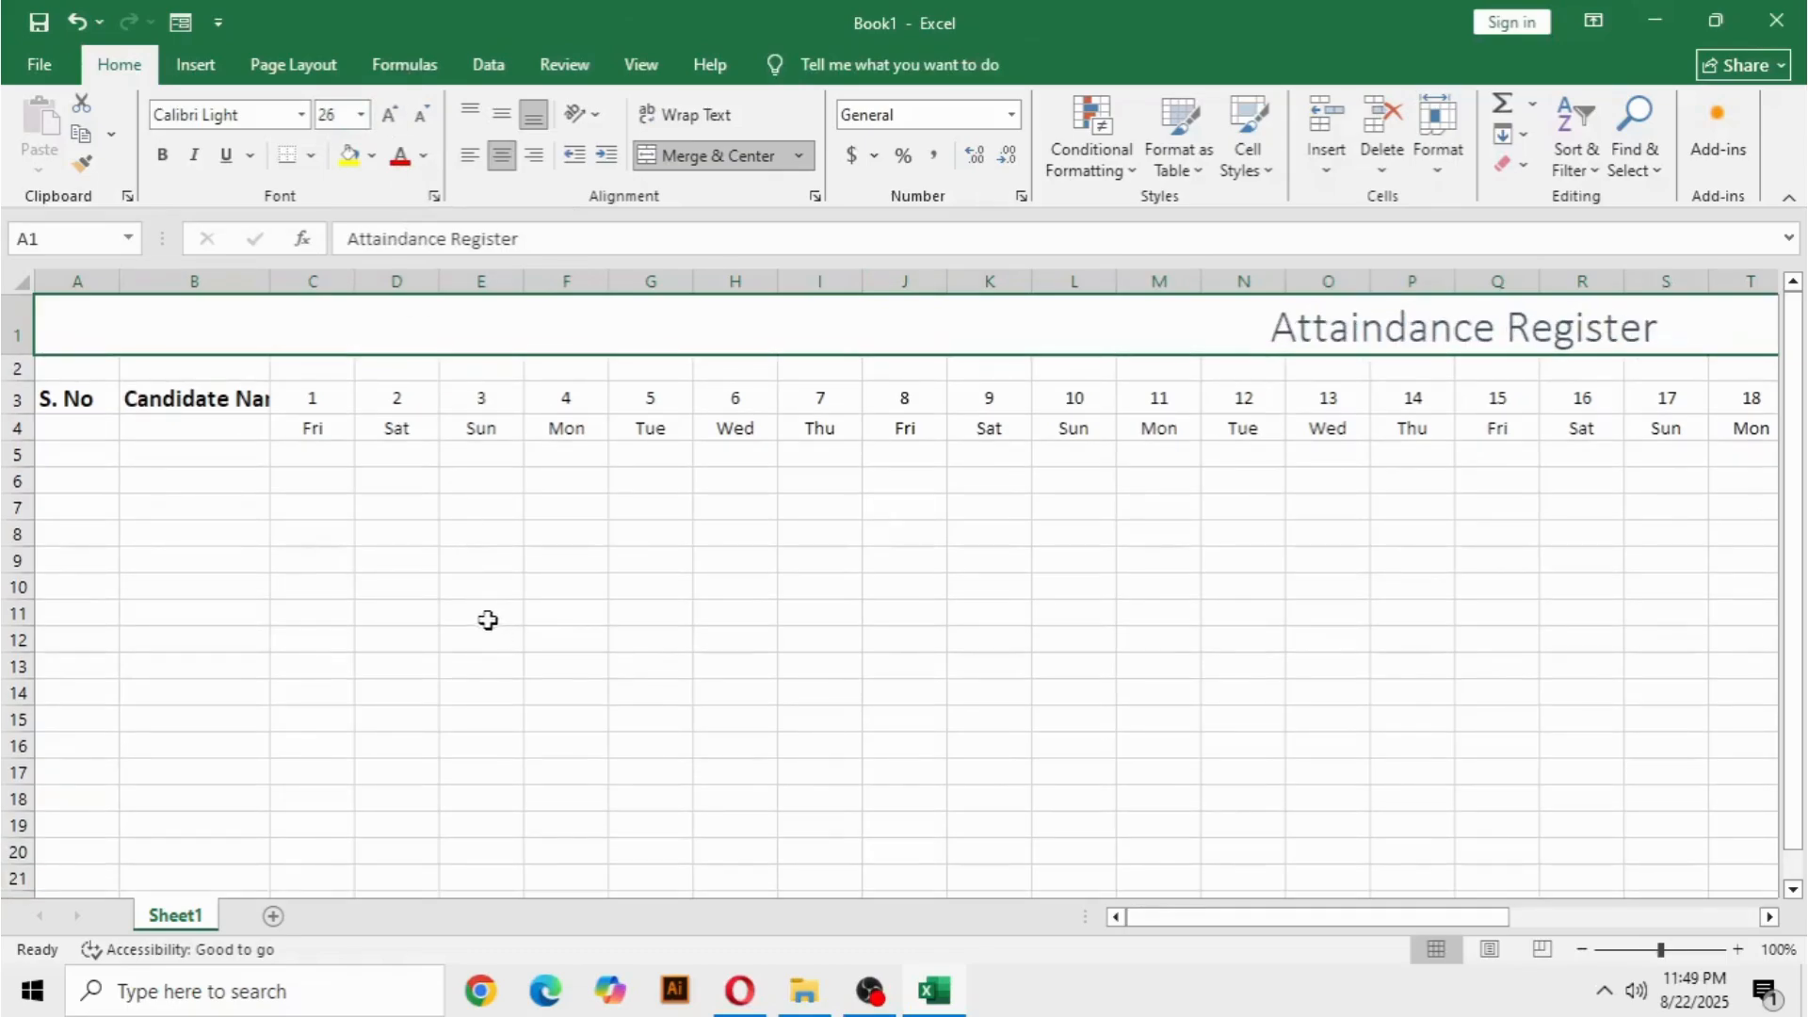
# Make the merged Attaindance Register title in row 1 bold.
pyautogui.click(1330, 329)
pyautogui.doubleClick(1330, 331)
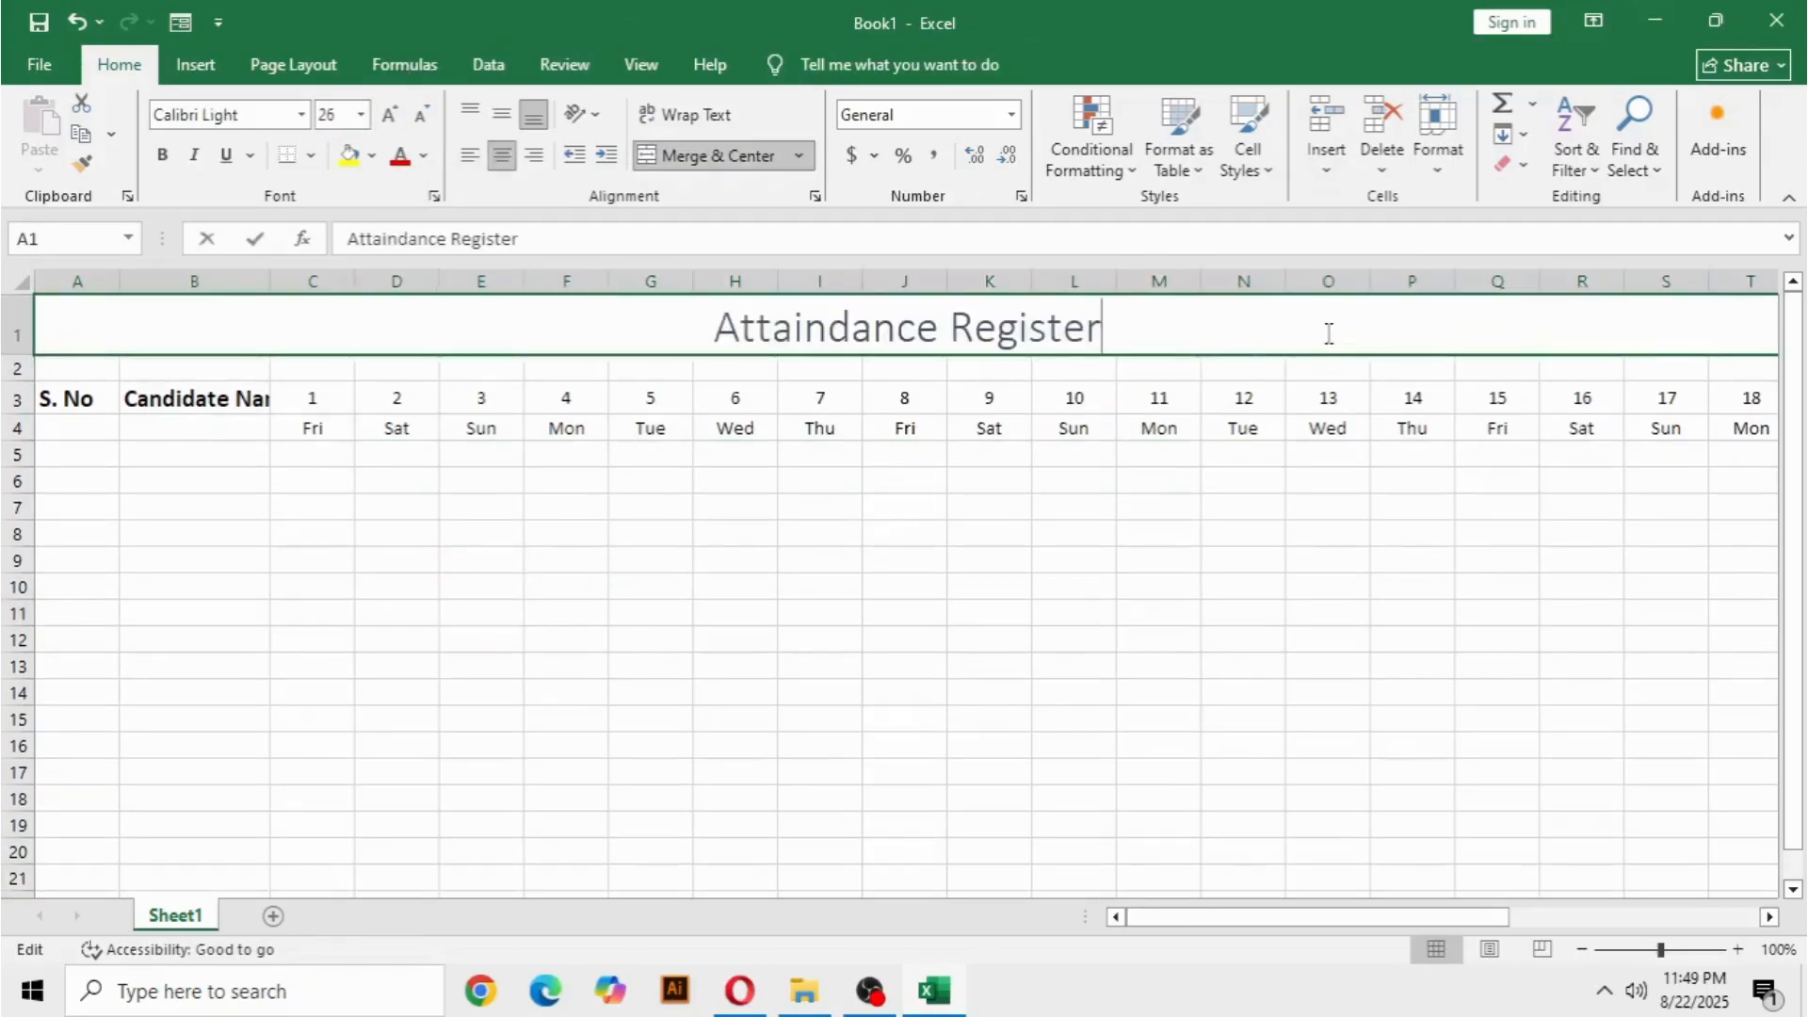
pyautogui.moveTo(1026, 378); pyautogui.dragTo(671, 387)
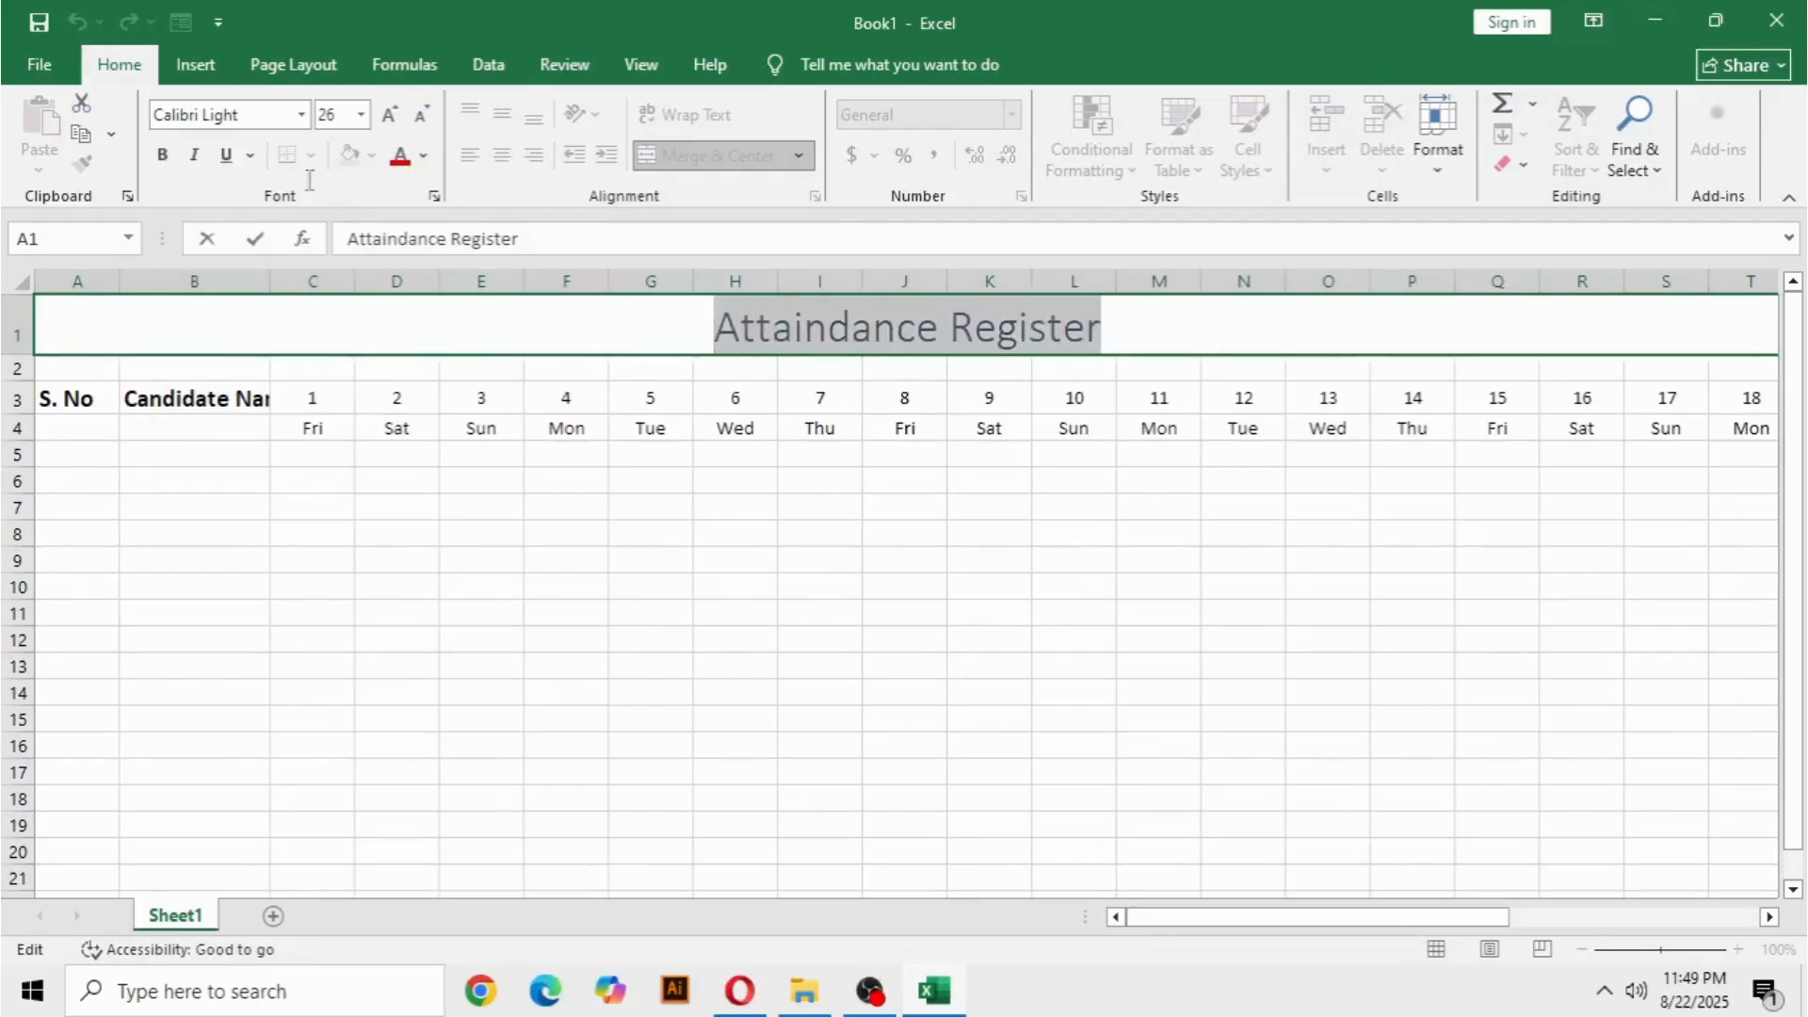
pyautogui.click(396, 533)
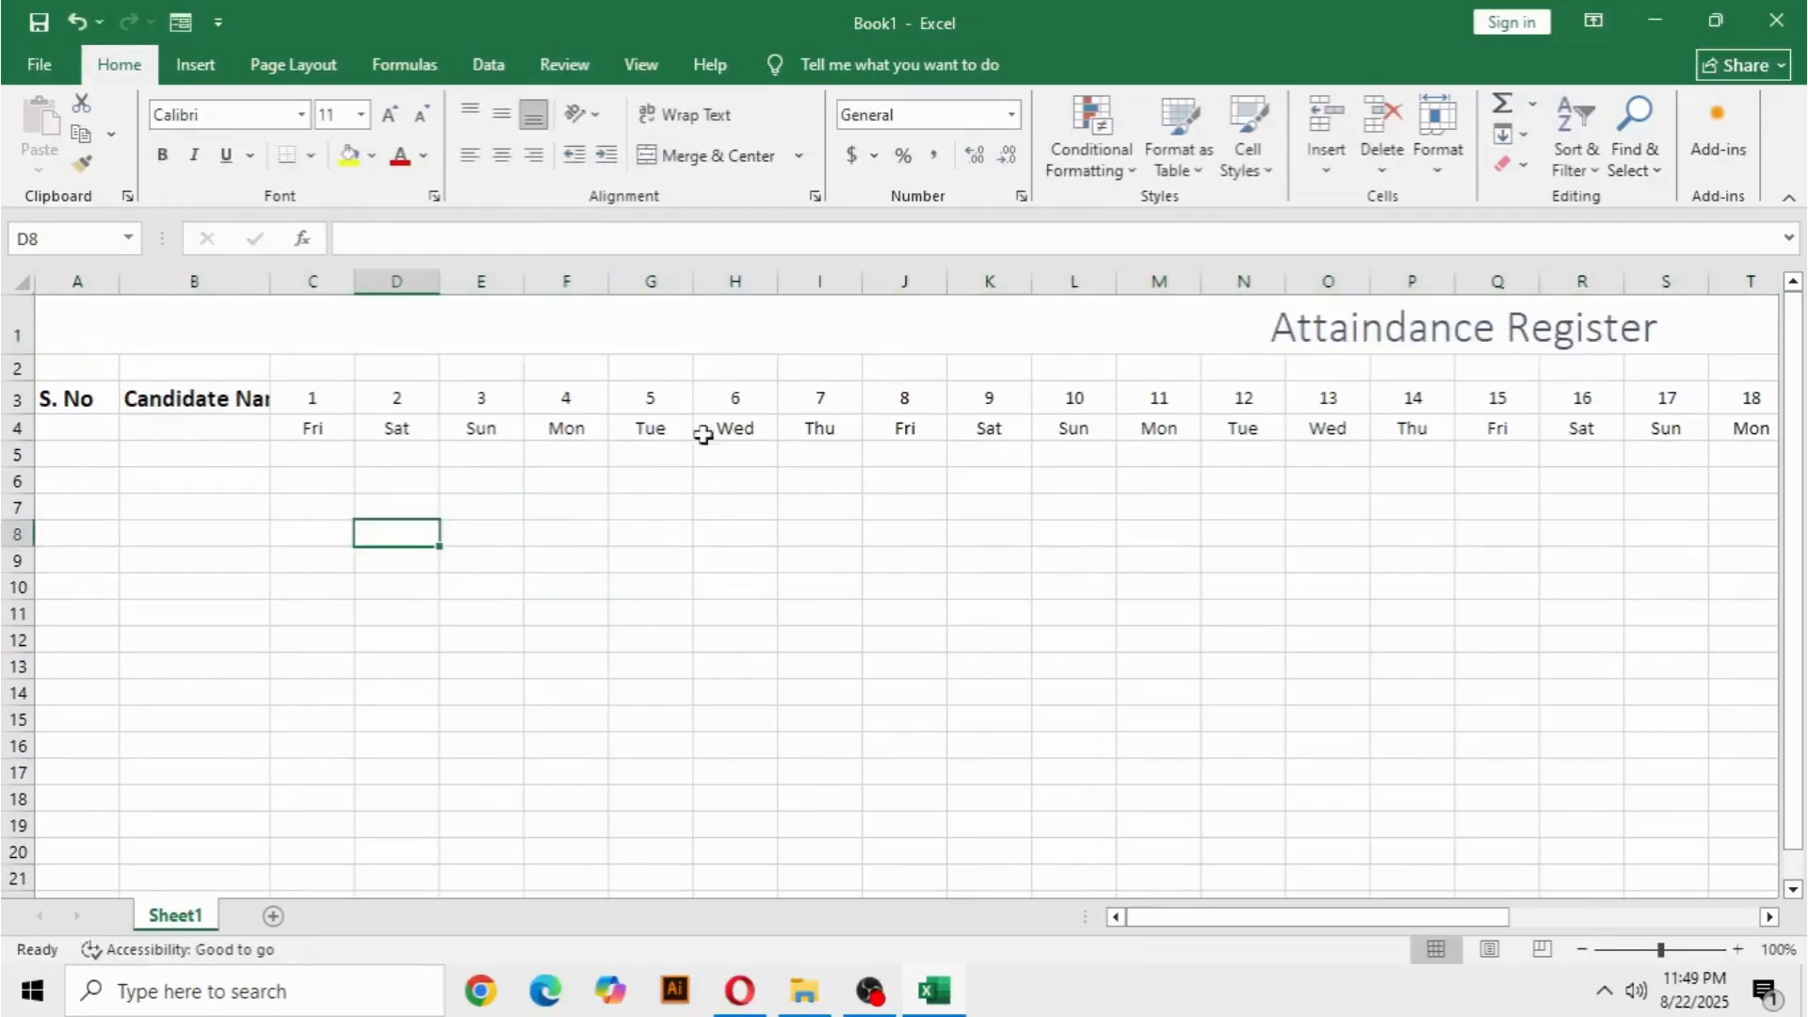
pyautogui.click(1113, 324)
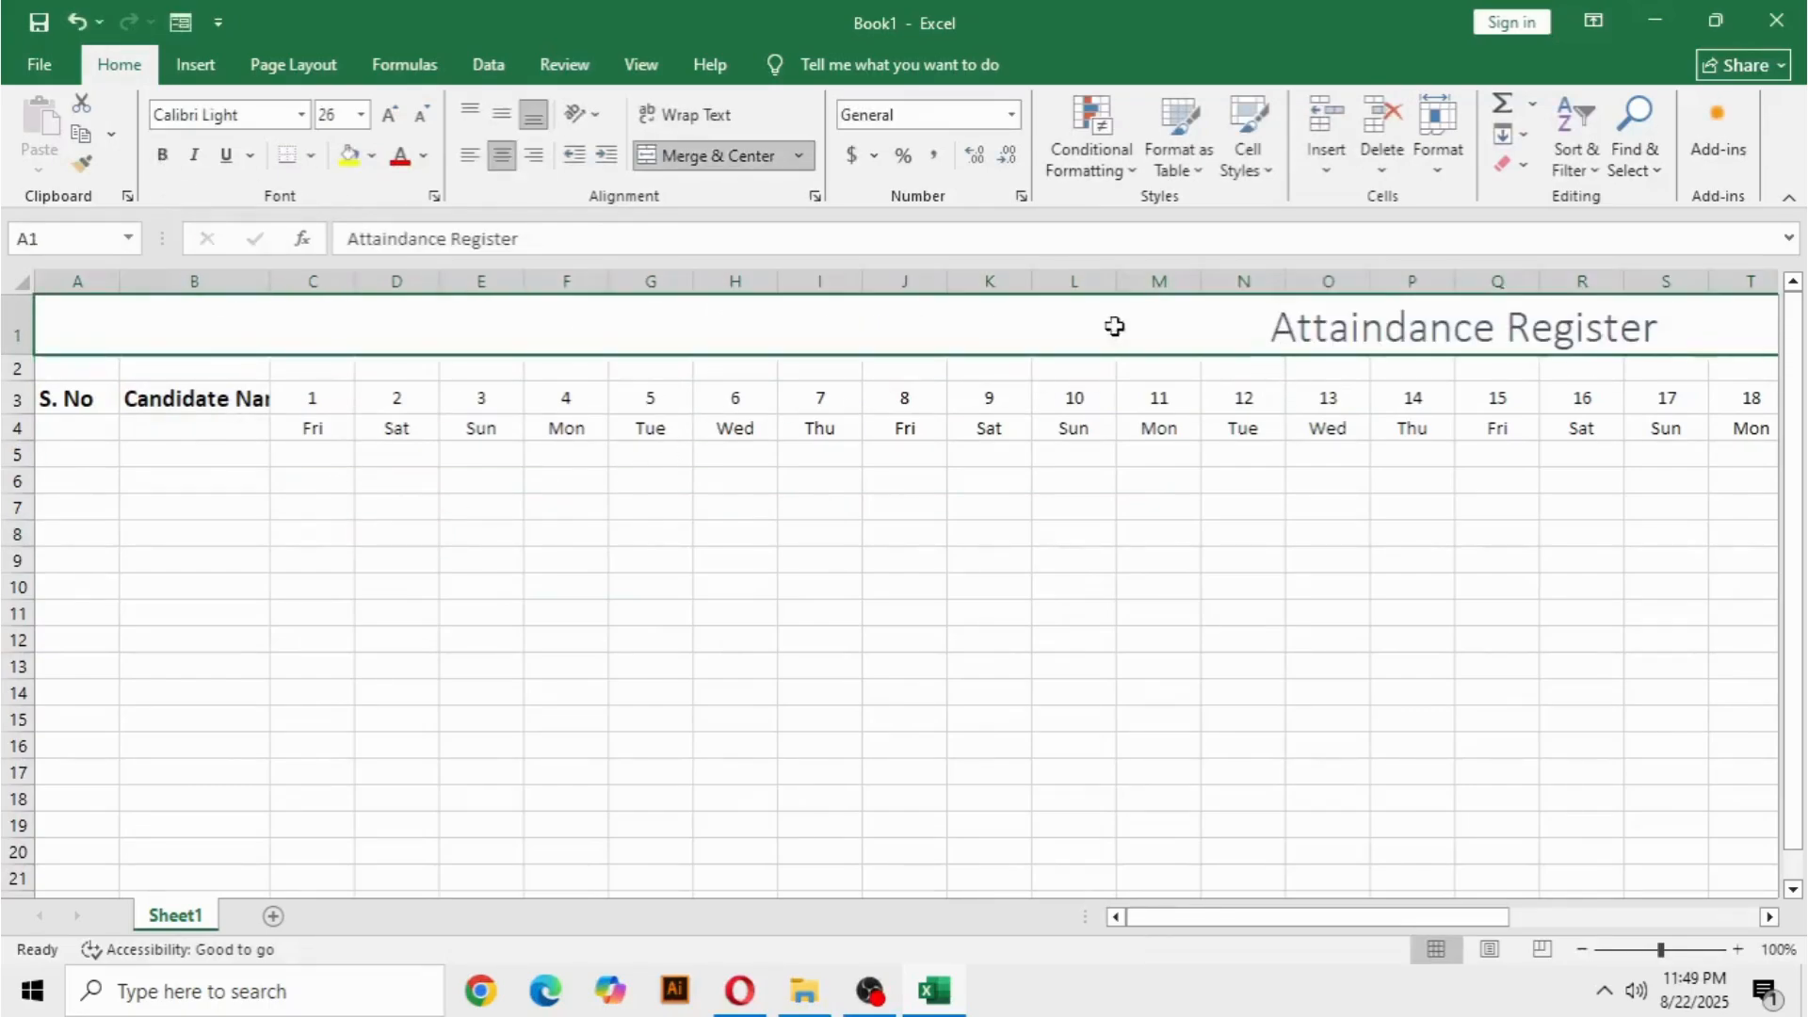
pyautogui.click(162, 155)
pyautogui.click(452, 480)
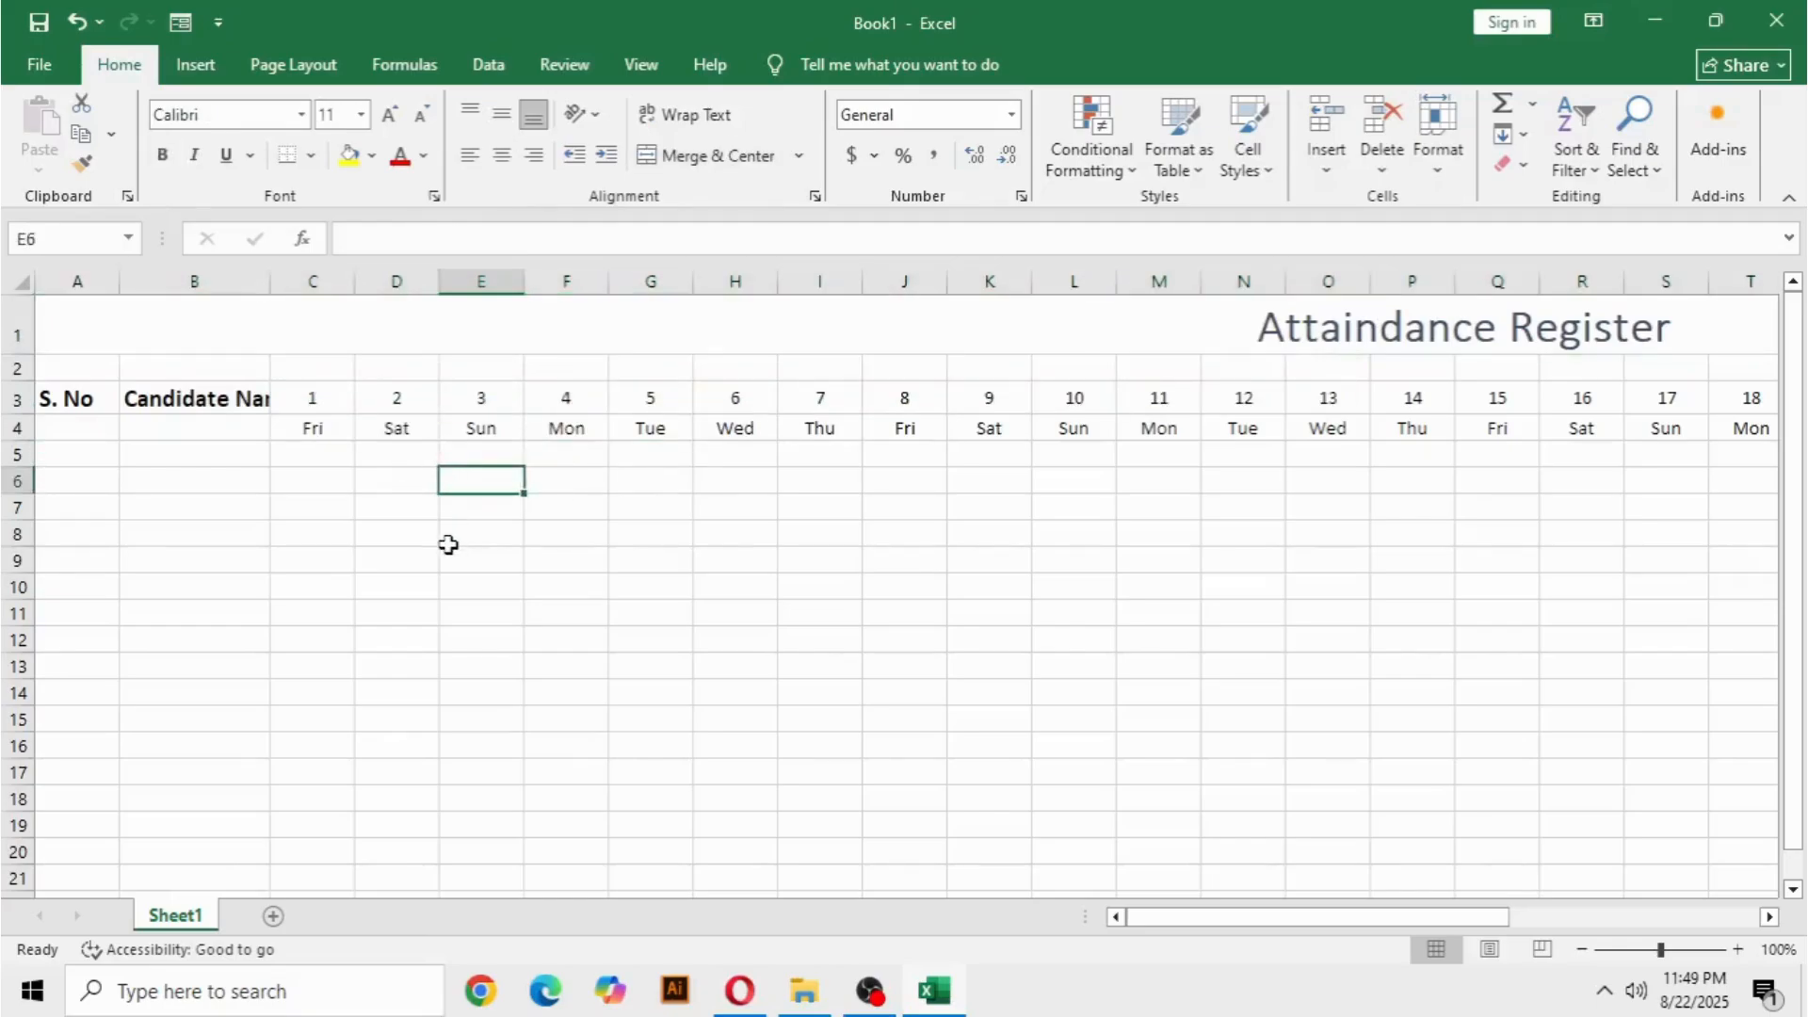
pyautogui.hotkey('ctrl', 's')
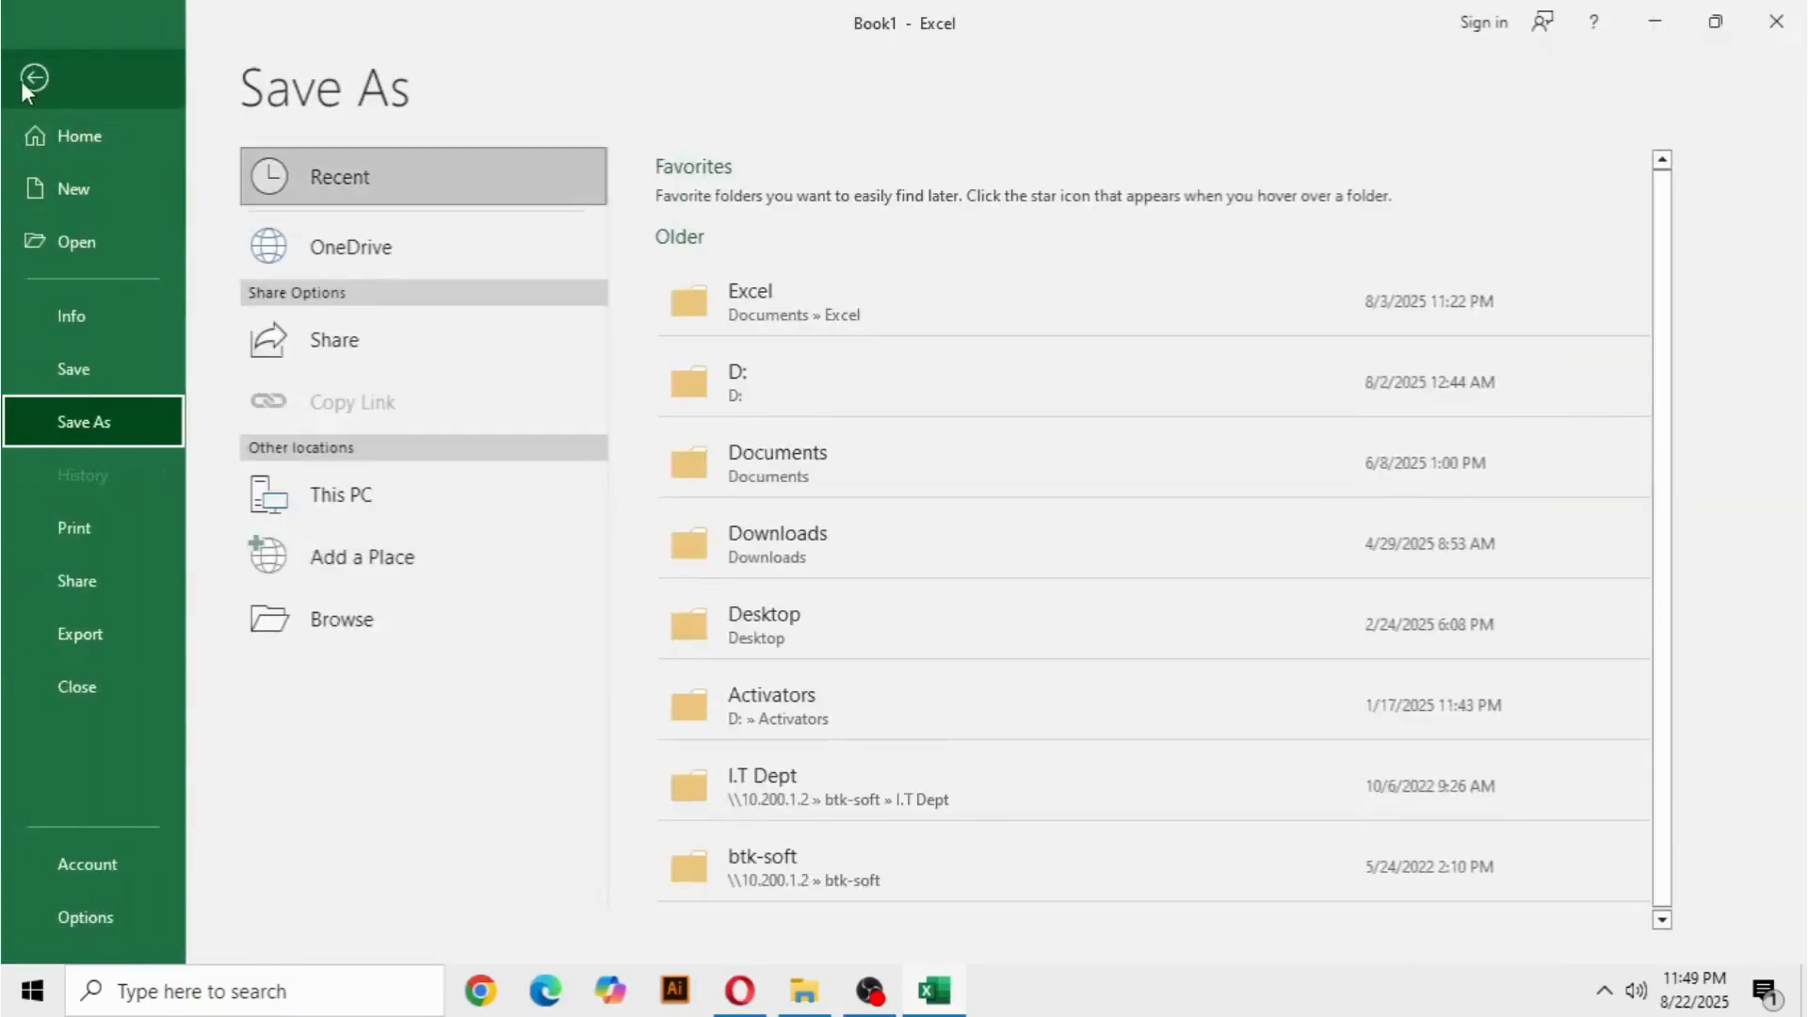
pyautogui.click(32, 78)
pyautogui.click(449, 667)
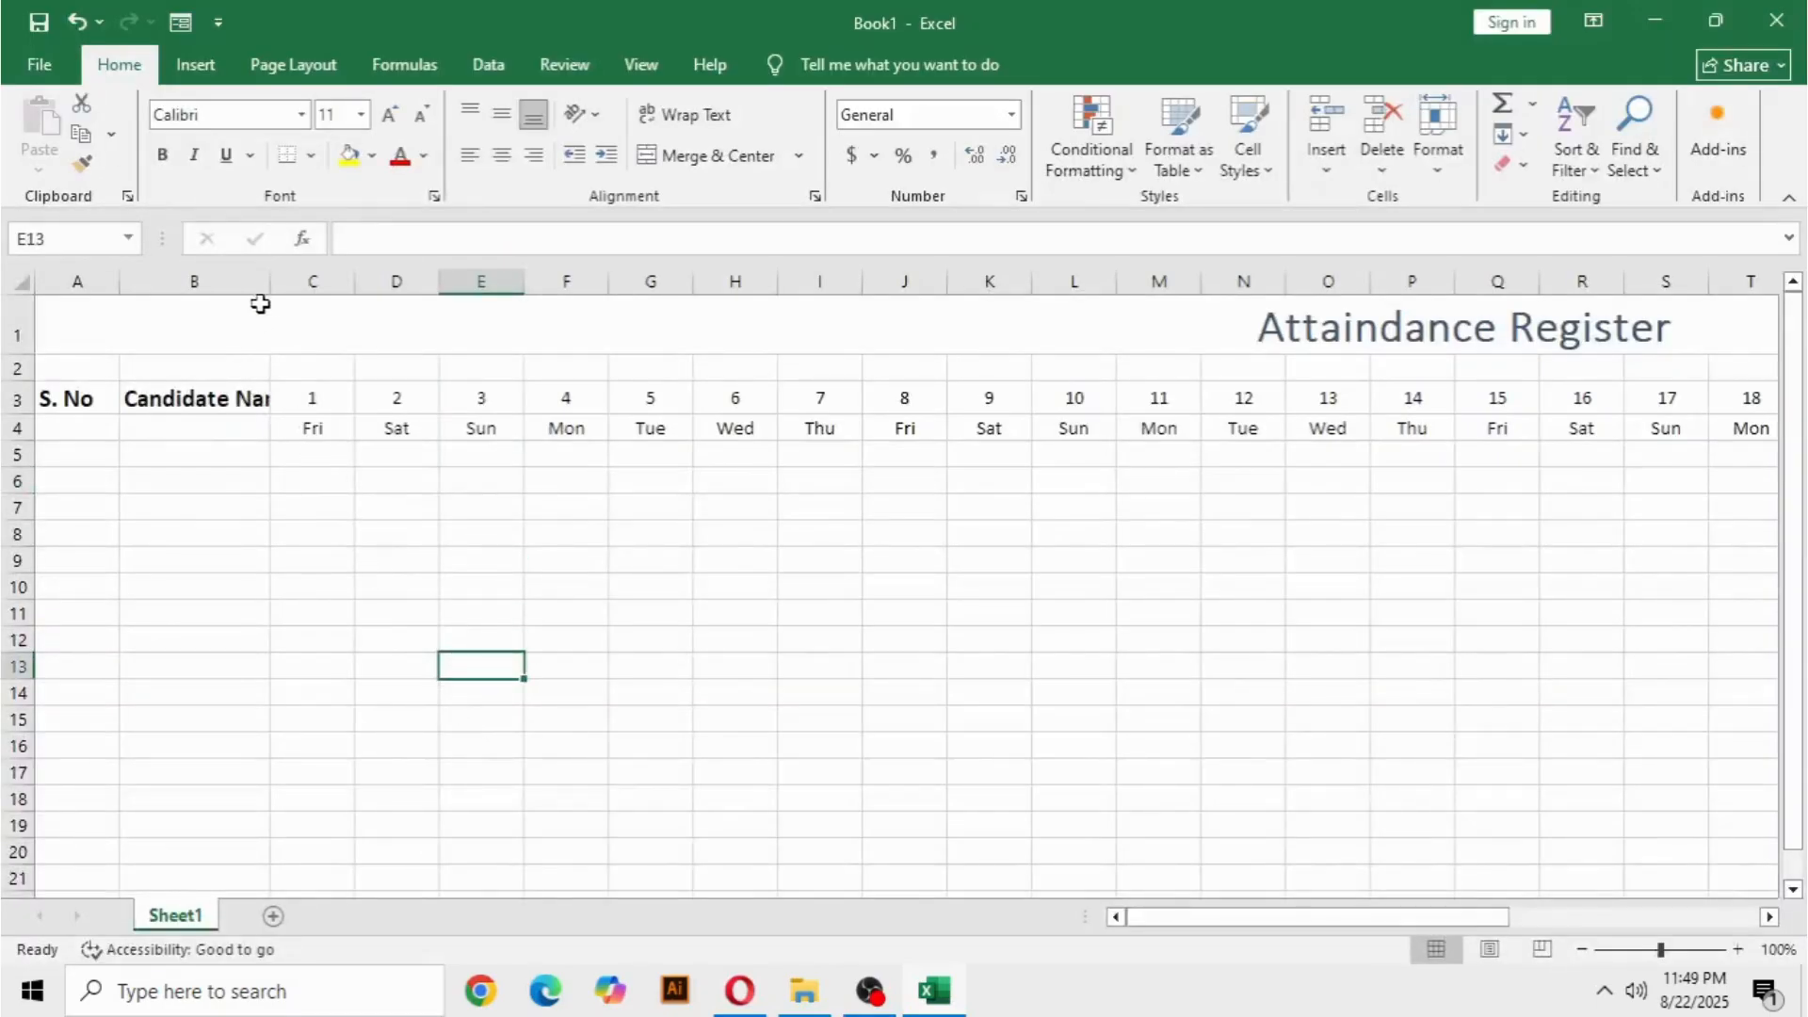
# Autofit column B's width to its contents and reduce the S. No and Candidate Name headings to font size 12.
pyautogui.doubleClick(266, 282)
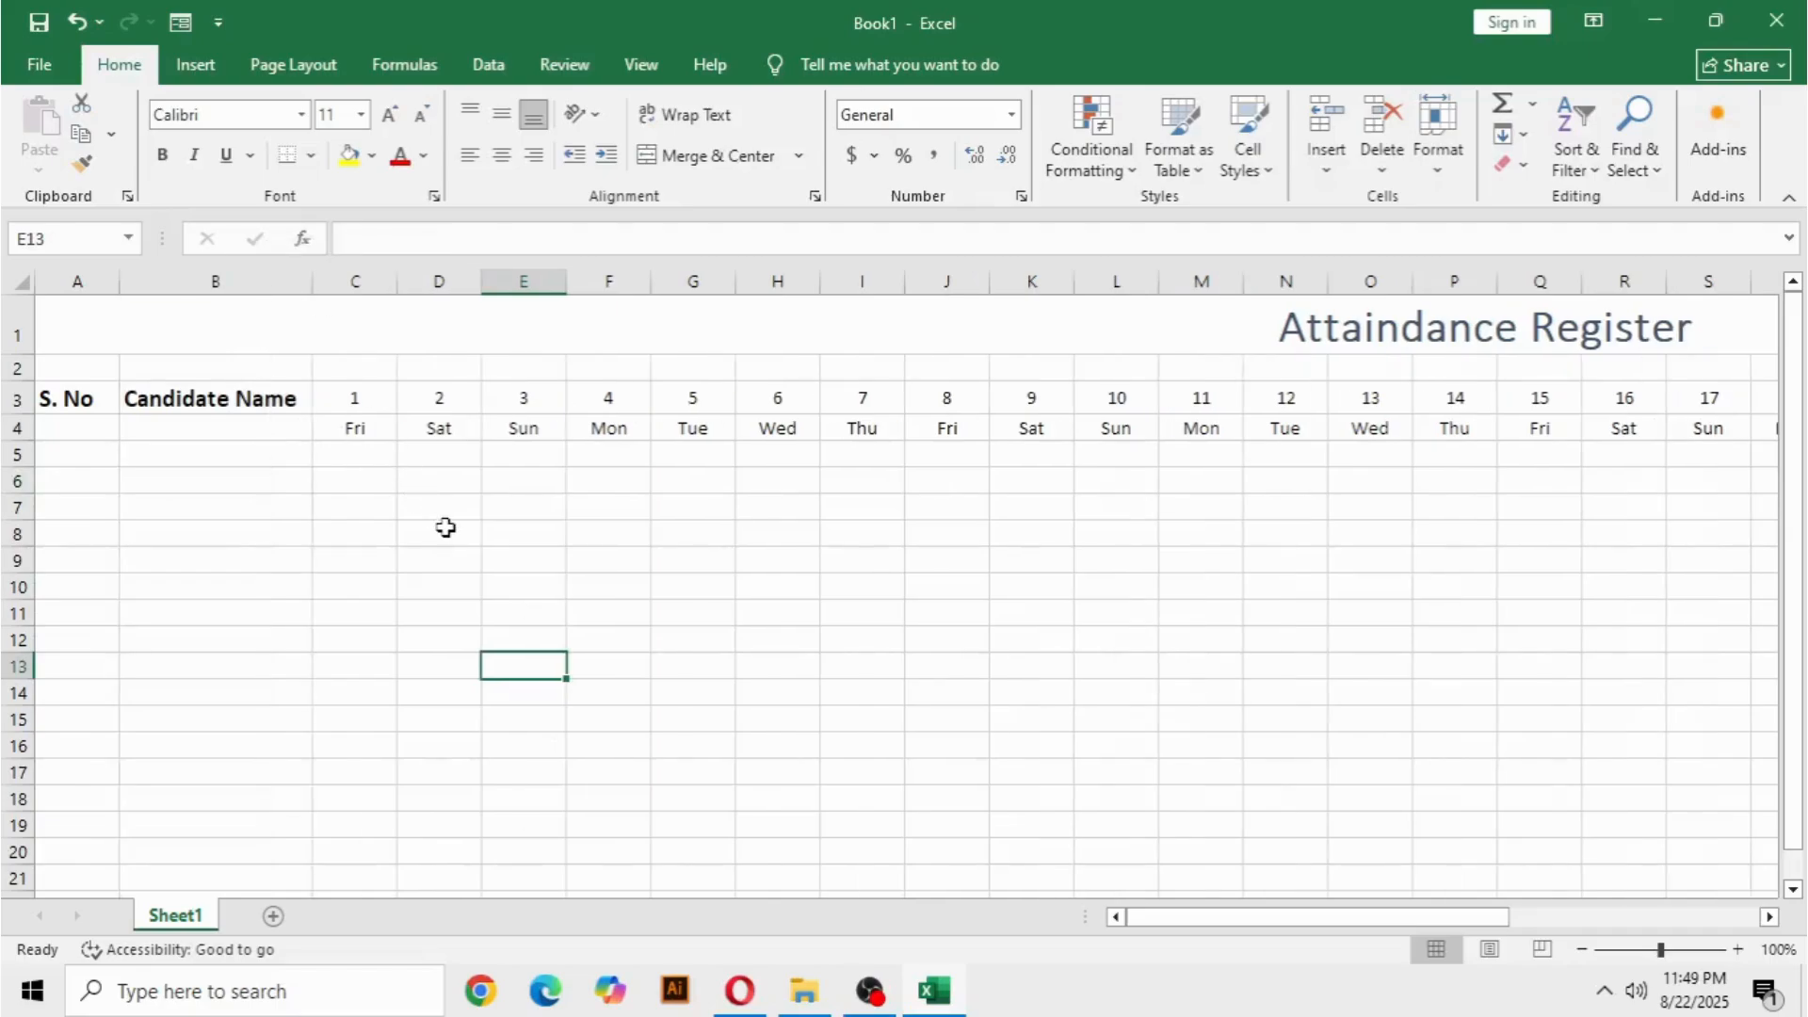
pyautogui.click(443, 529)
pyautogui.click(202, 403)
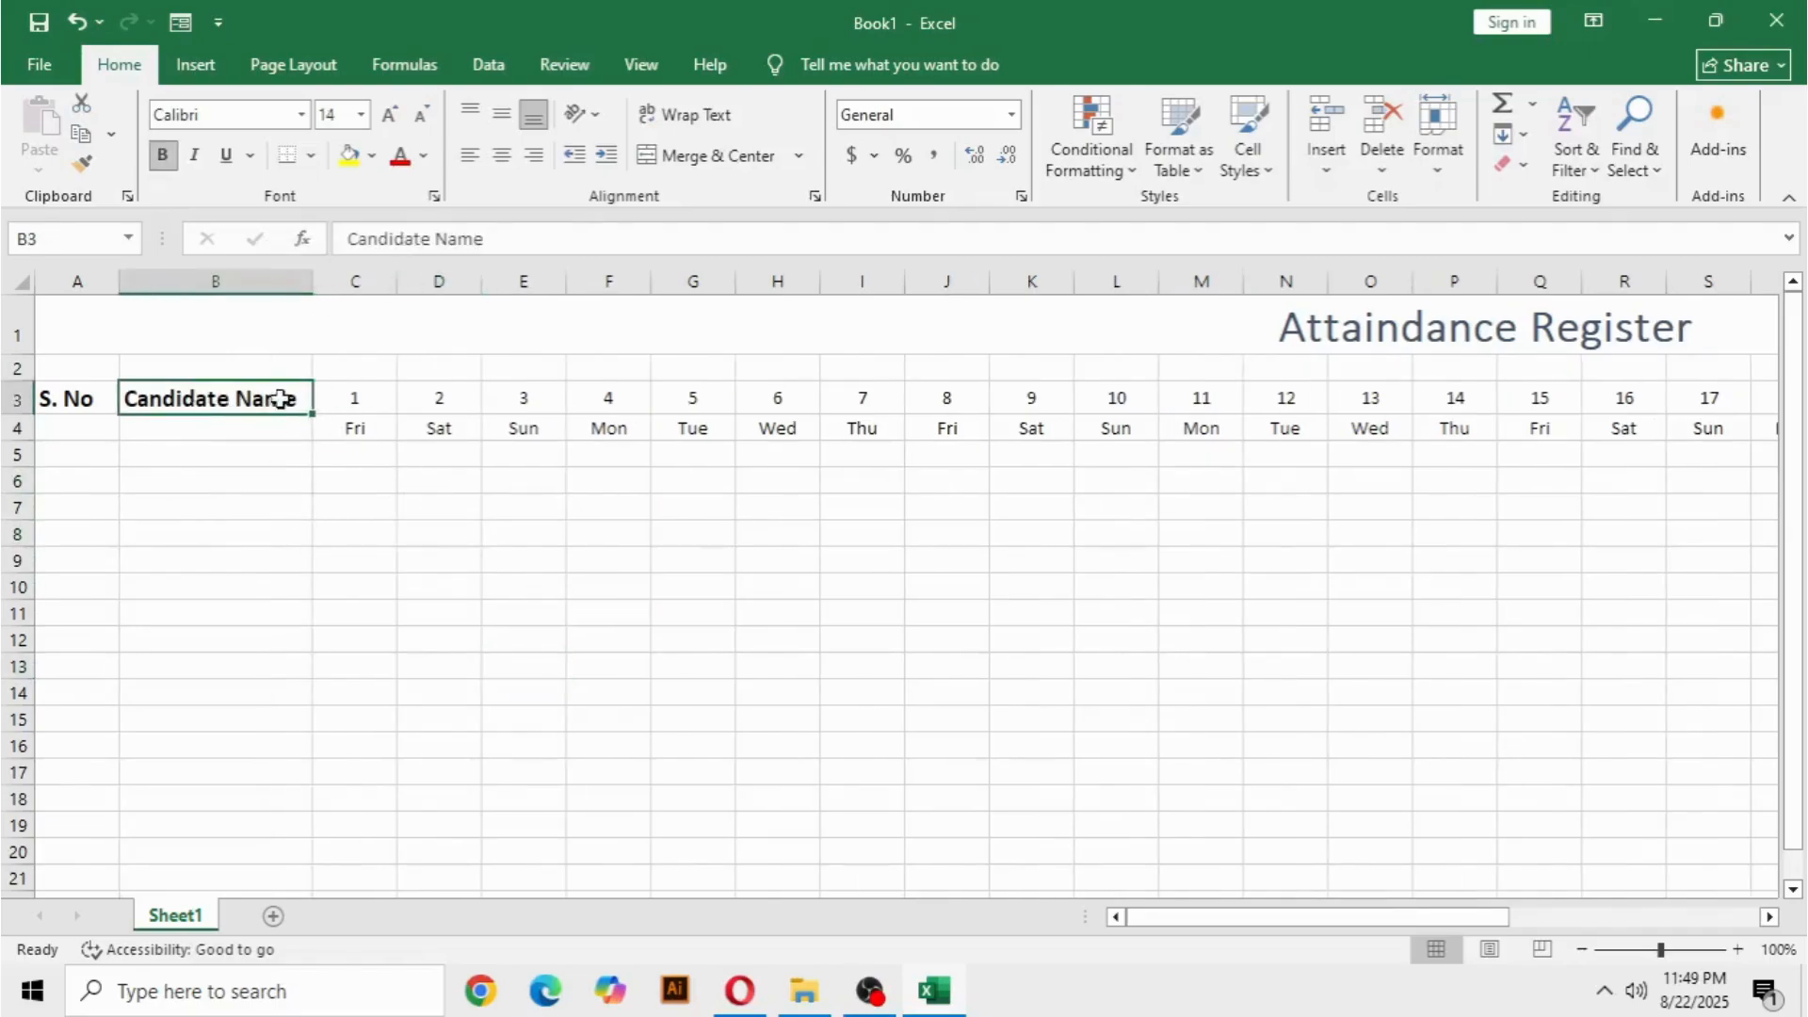
pyautogui.moveTo(136, 398); pyautogui.dragTo(88, 397)
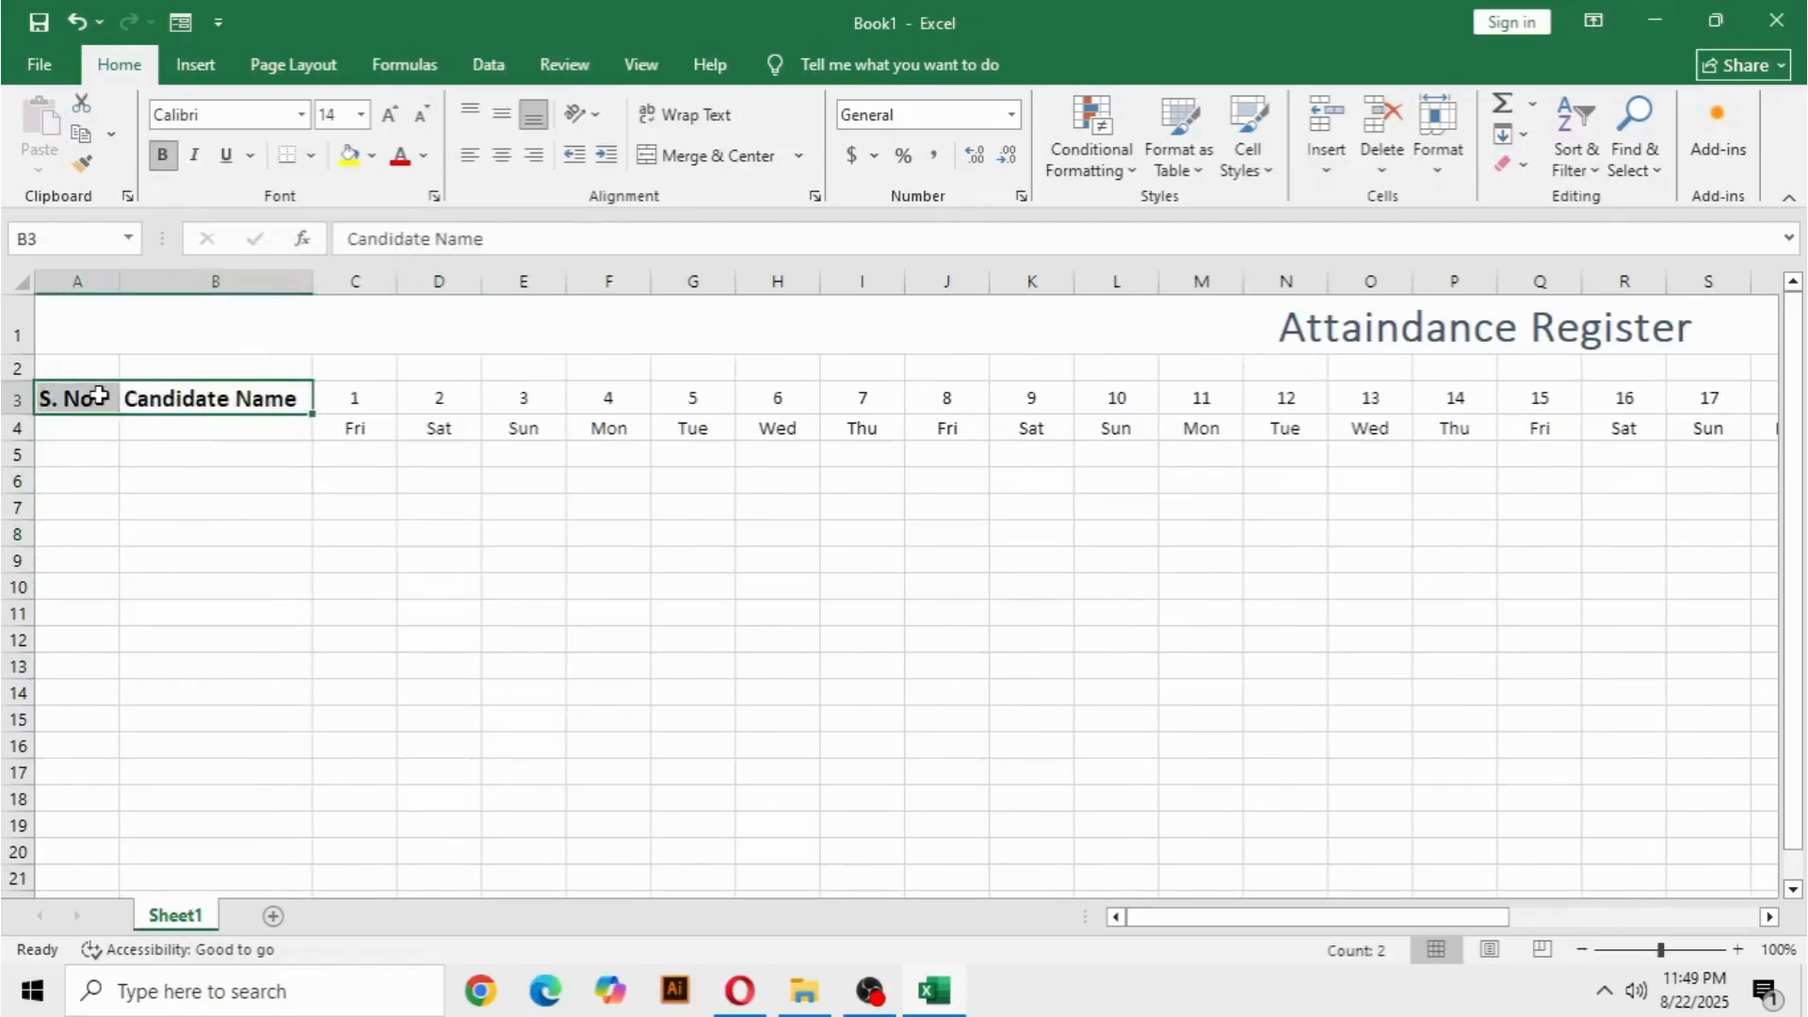
pyautogui.click(421, 117)
pyautogui.click(421, 118)
pyautogui.click(443, 603)
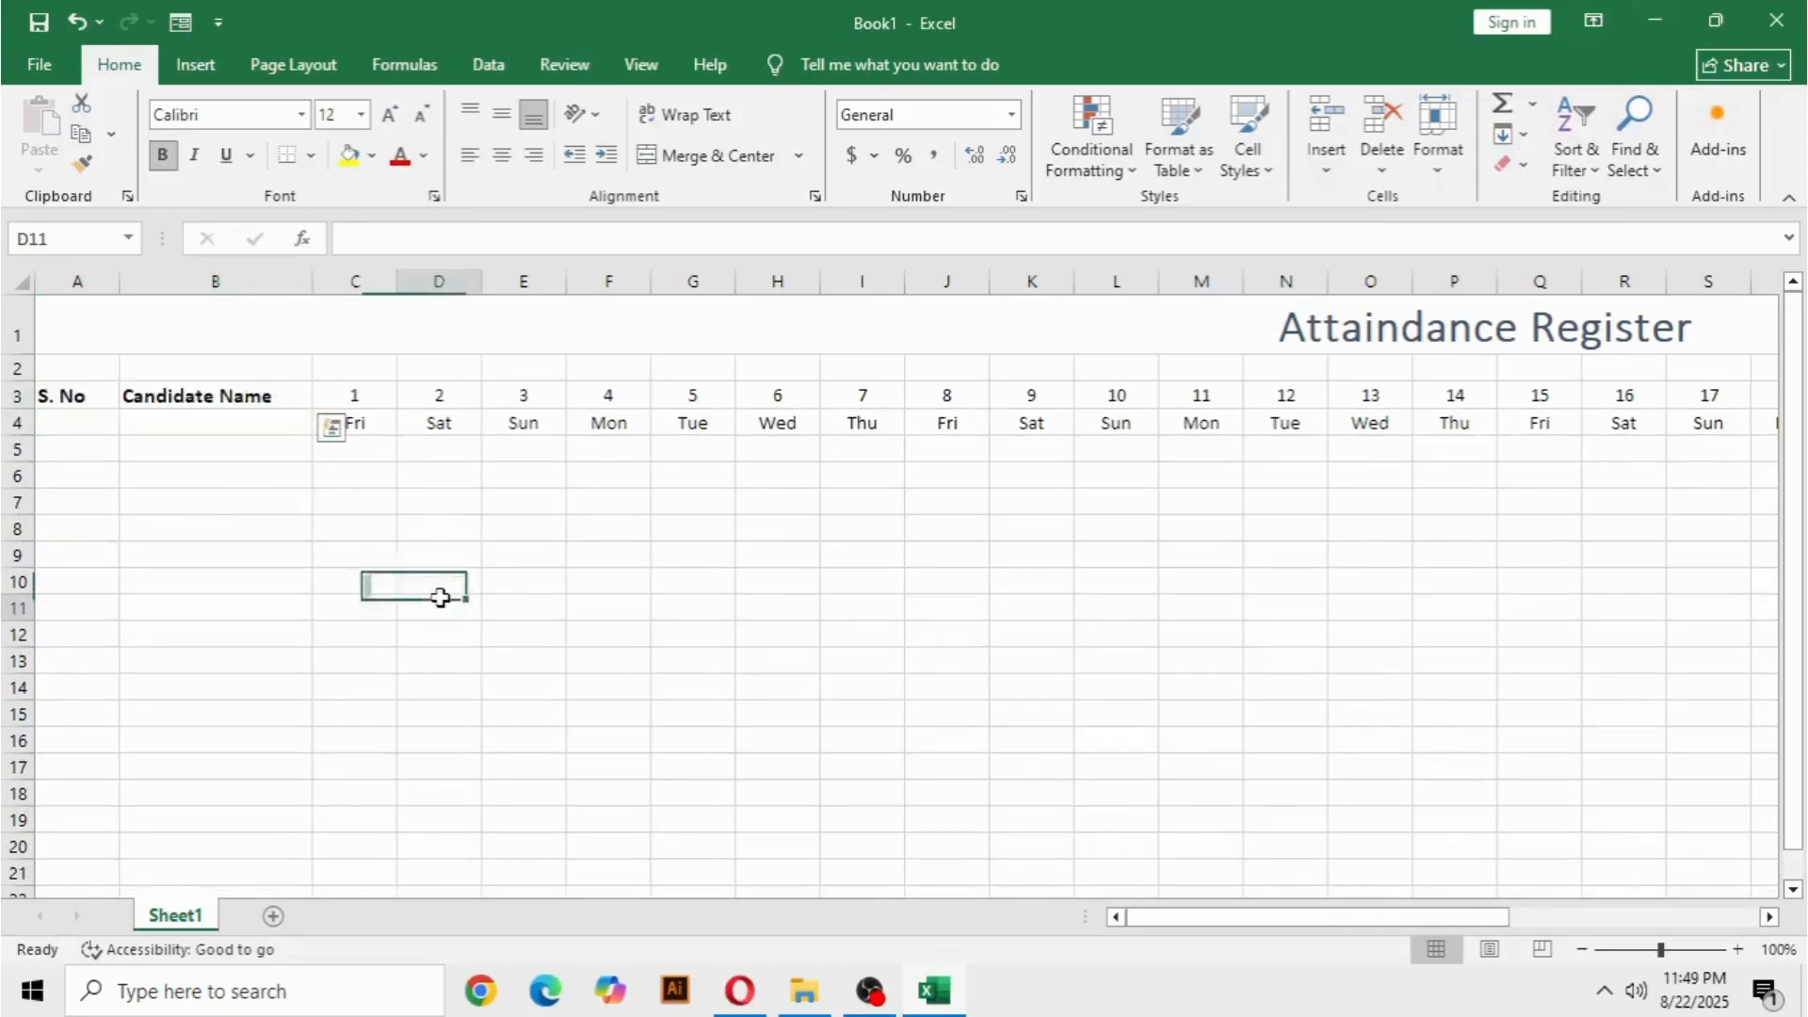
# Merge and center the S. No heading across A3:A4 and the Candidate Name heading across B3:B4.
pyautogui.click(296, 586)
pyautogui.moveTo(74, 396); pyautogui.dragTo(86, 415)
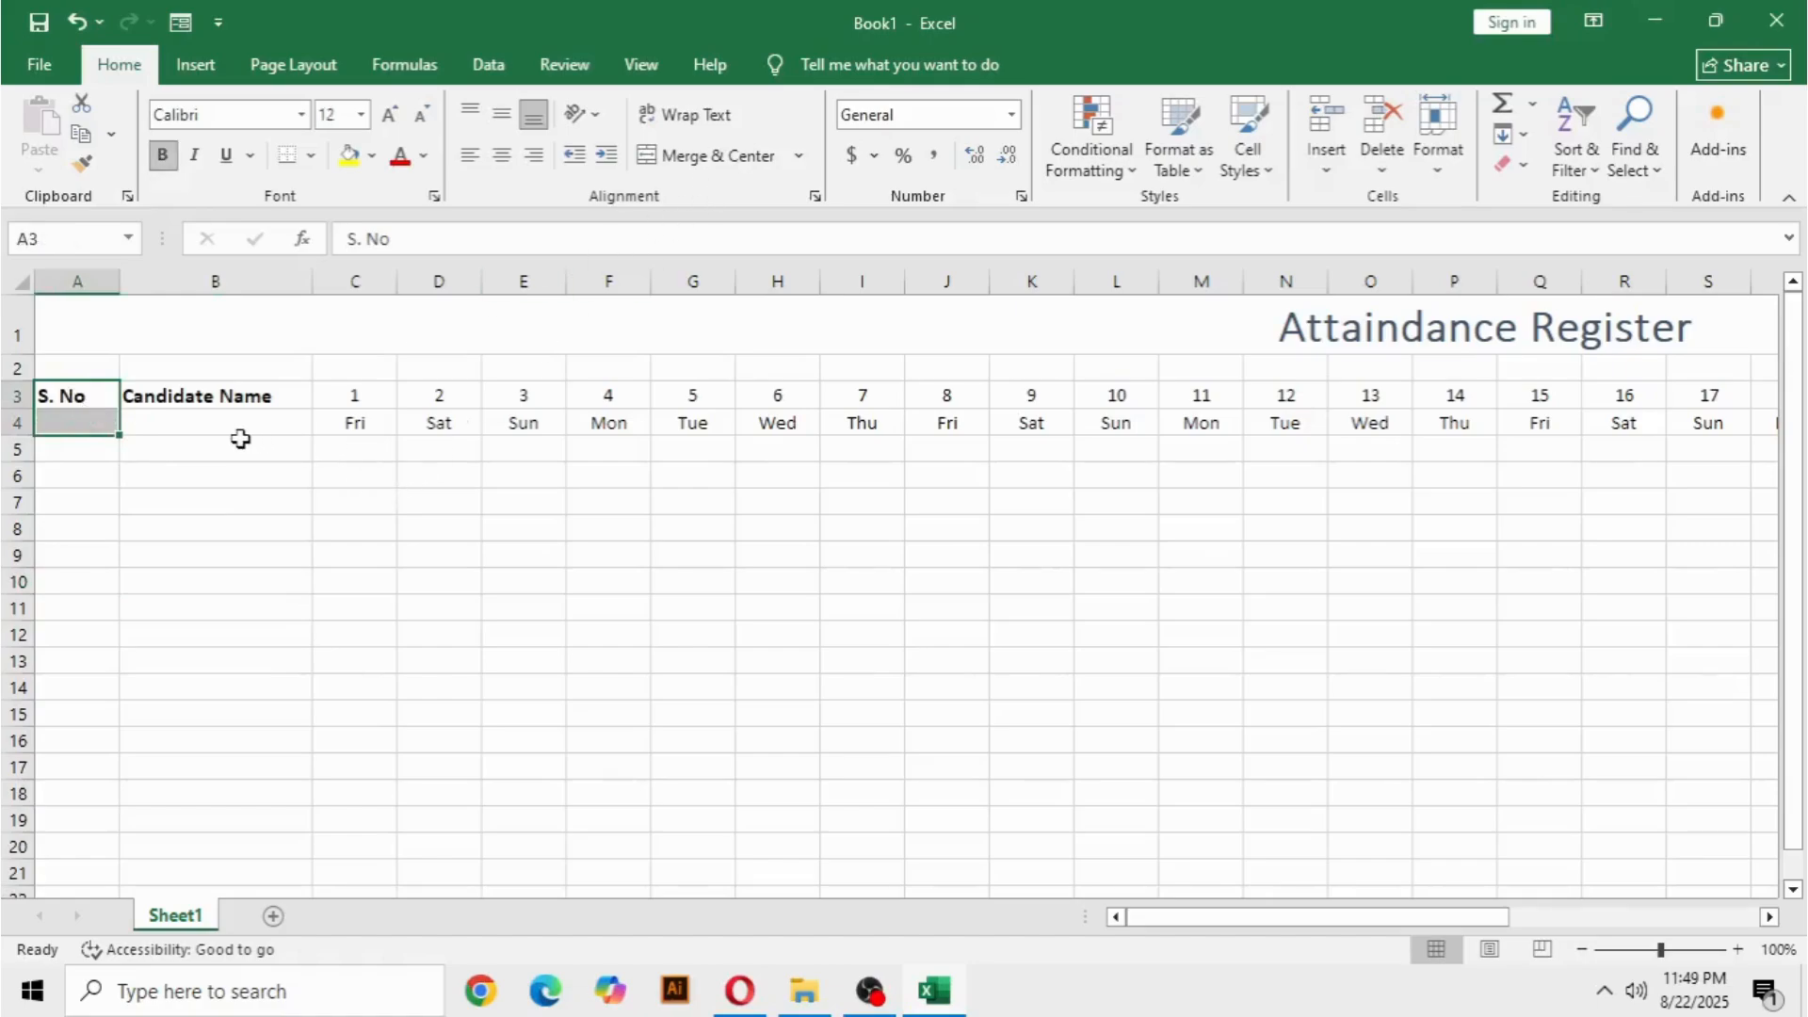
pyautogui.click(226, 466)
pyautogui.click(95, 396)
pyautogui.moveTo(95, 396); pyautogui.dragTo(101, 416)
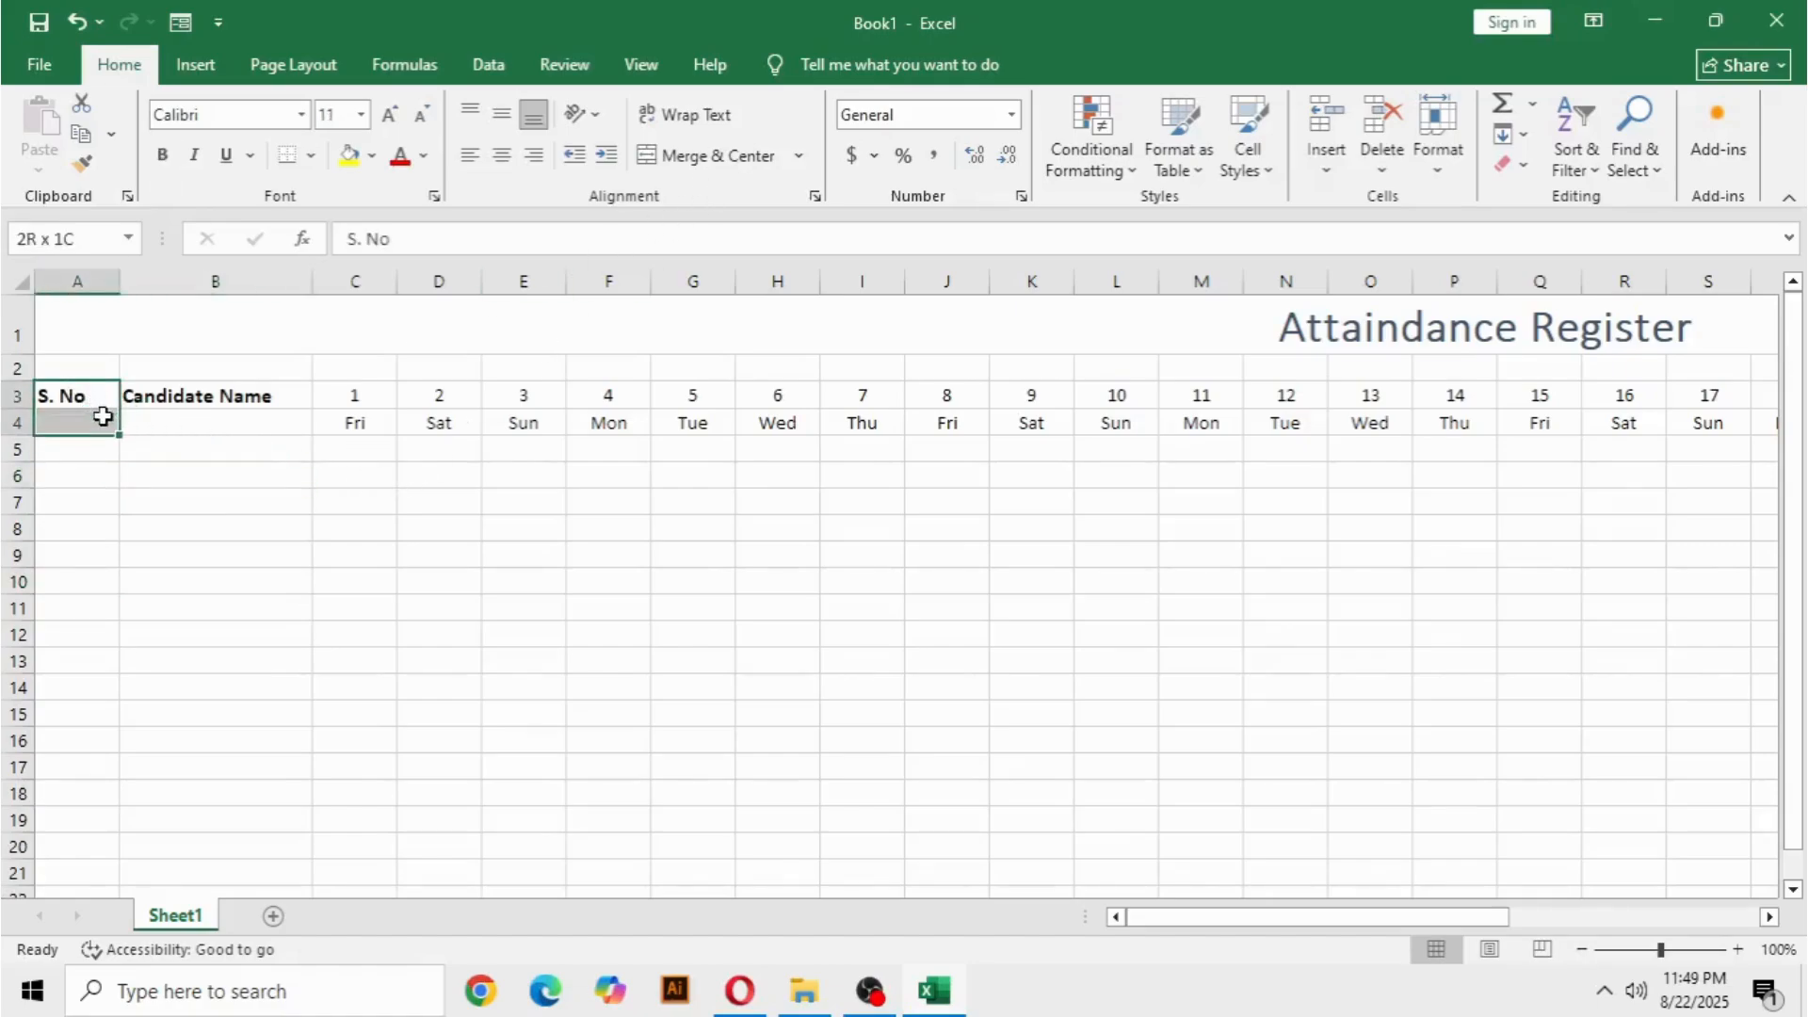
pyautogui.click(737, 167)
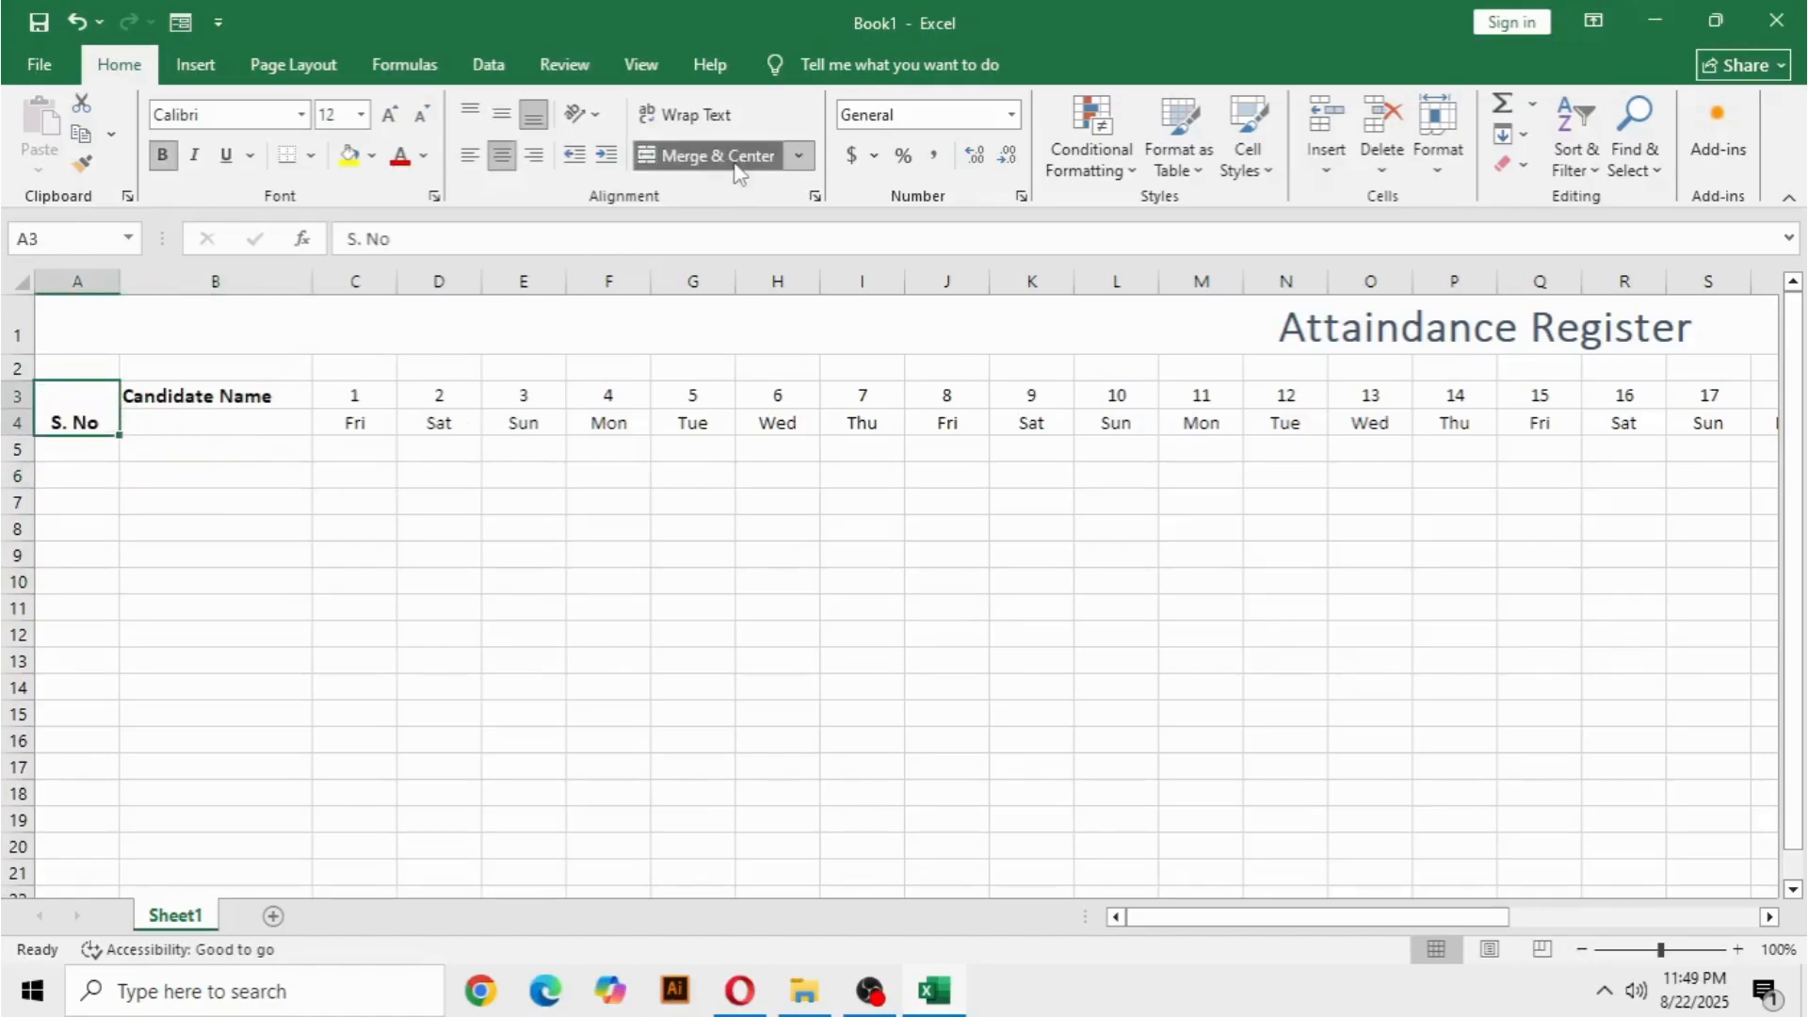
pyautogui.click(283, 514)
pyautogui.moveTo(253, 397); pyautogui.dragTo(262, 416)
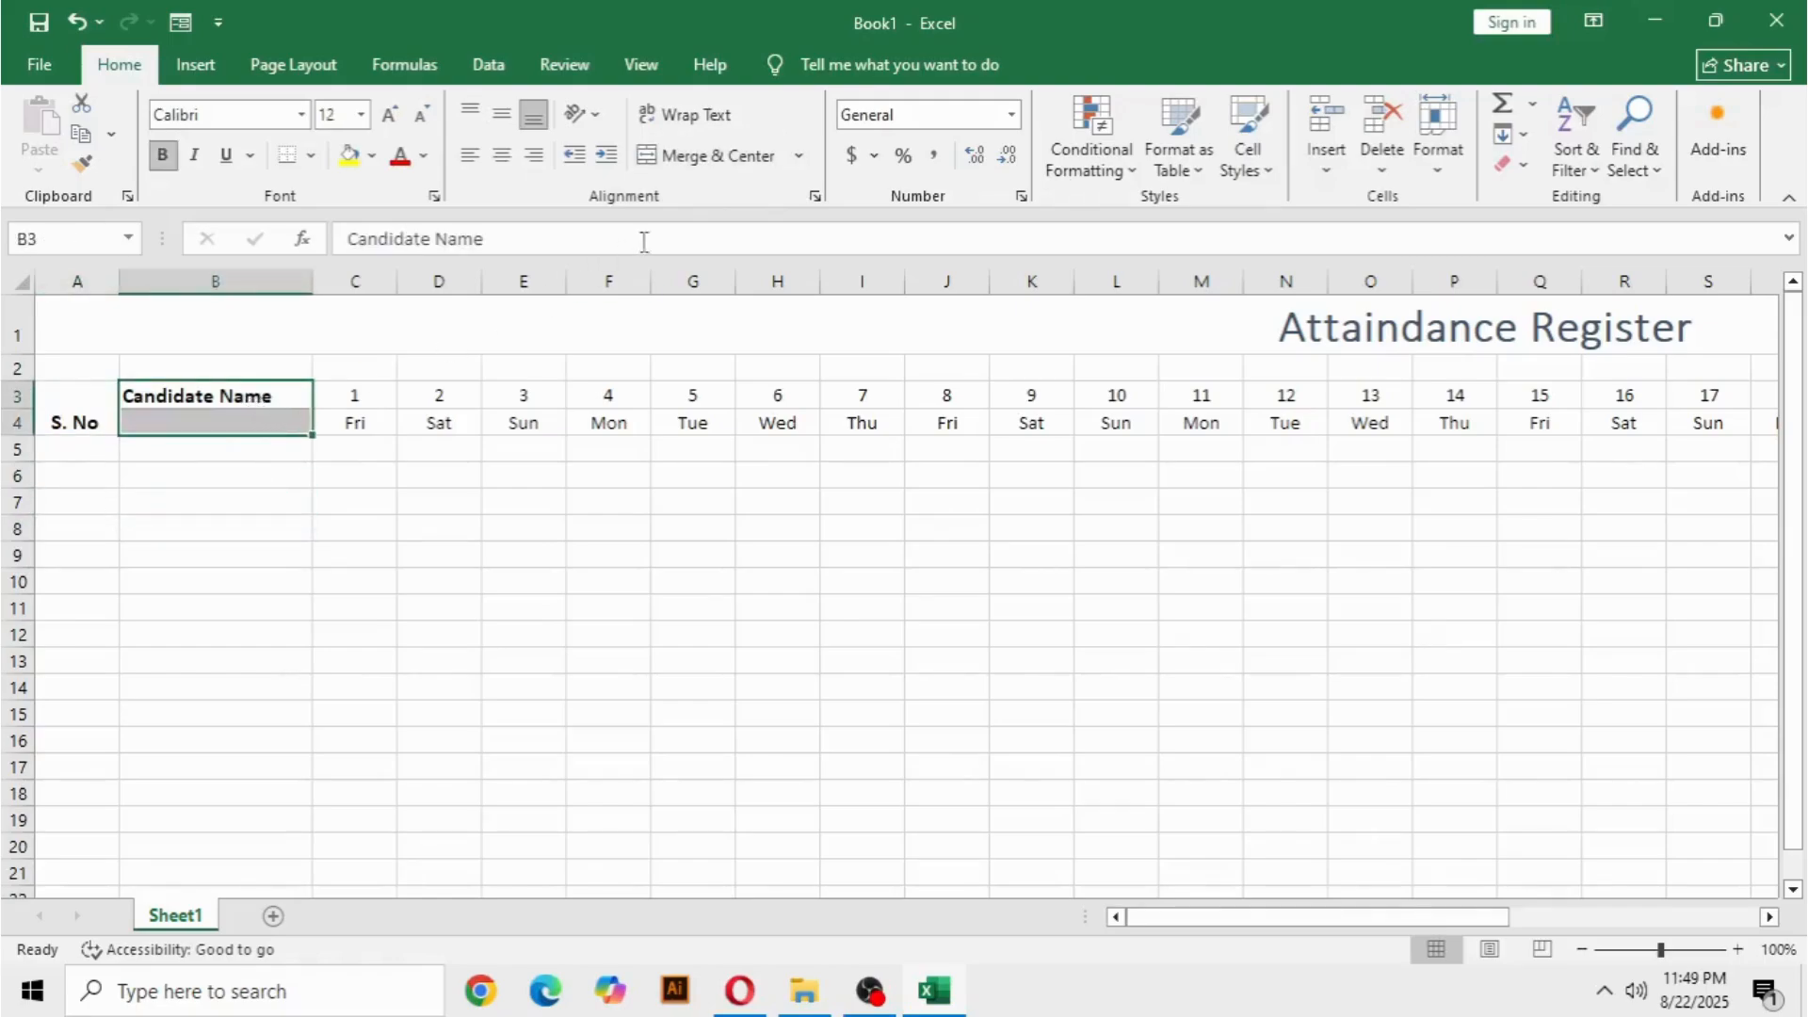
pyautogui.click(702, 168)
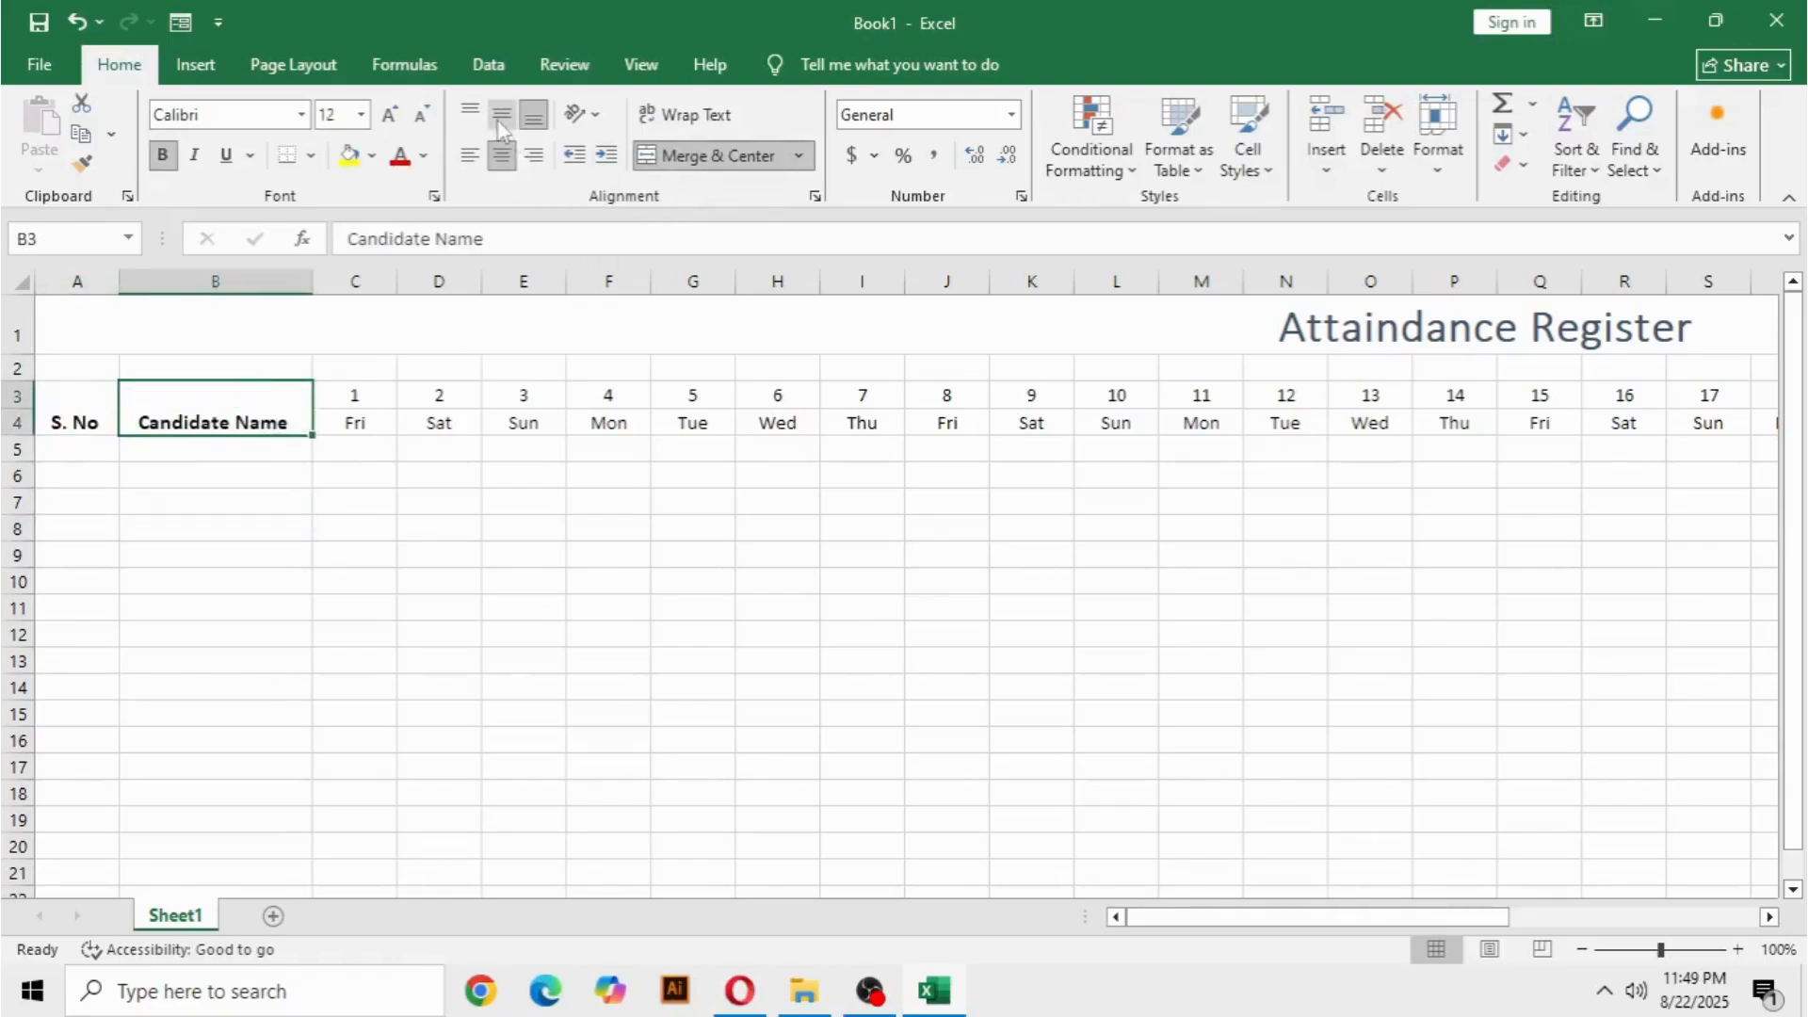
# Middle-align the merged Candidate Name and S. No headings vertically in their cells.
pyautogui.click(501, 114)
pyautogui.click(62, 418)
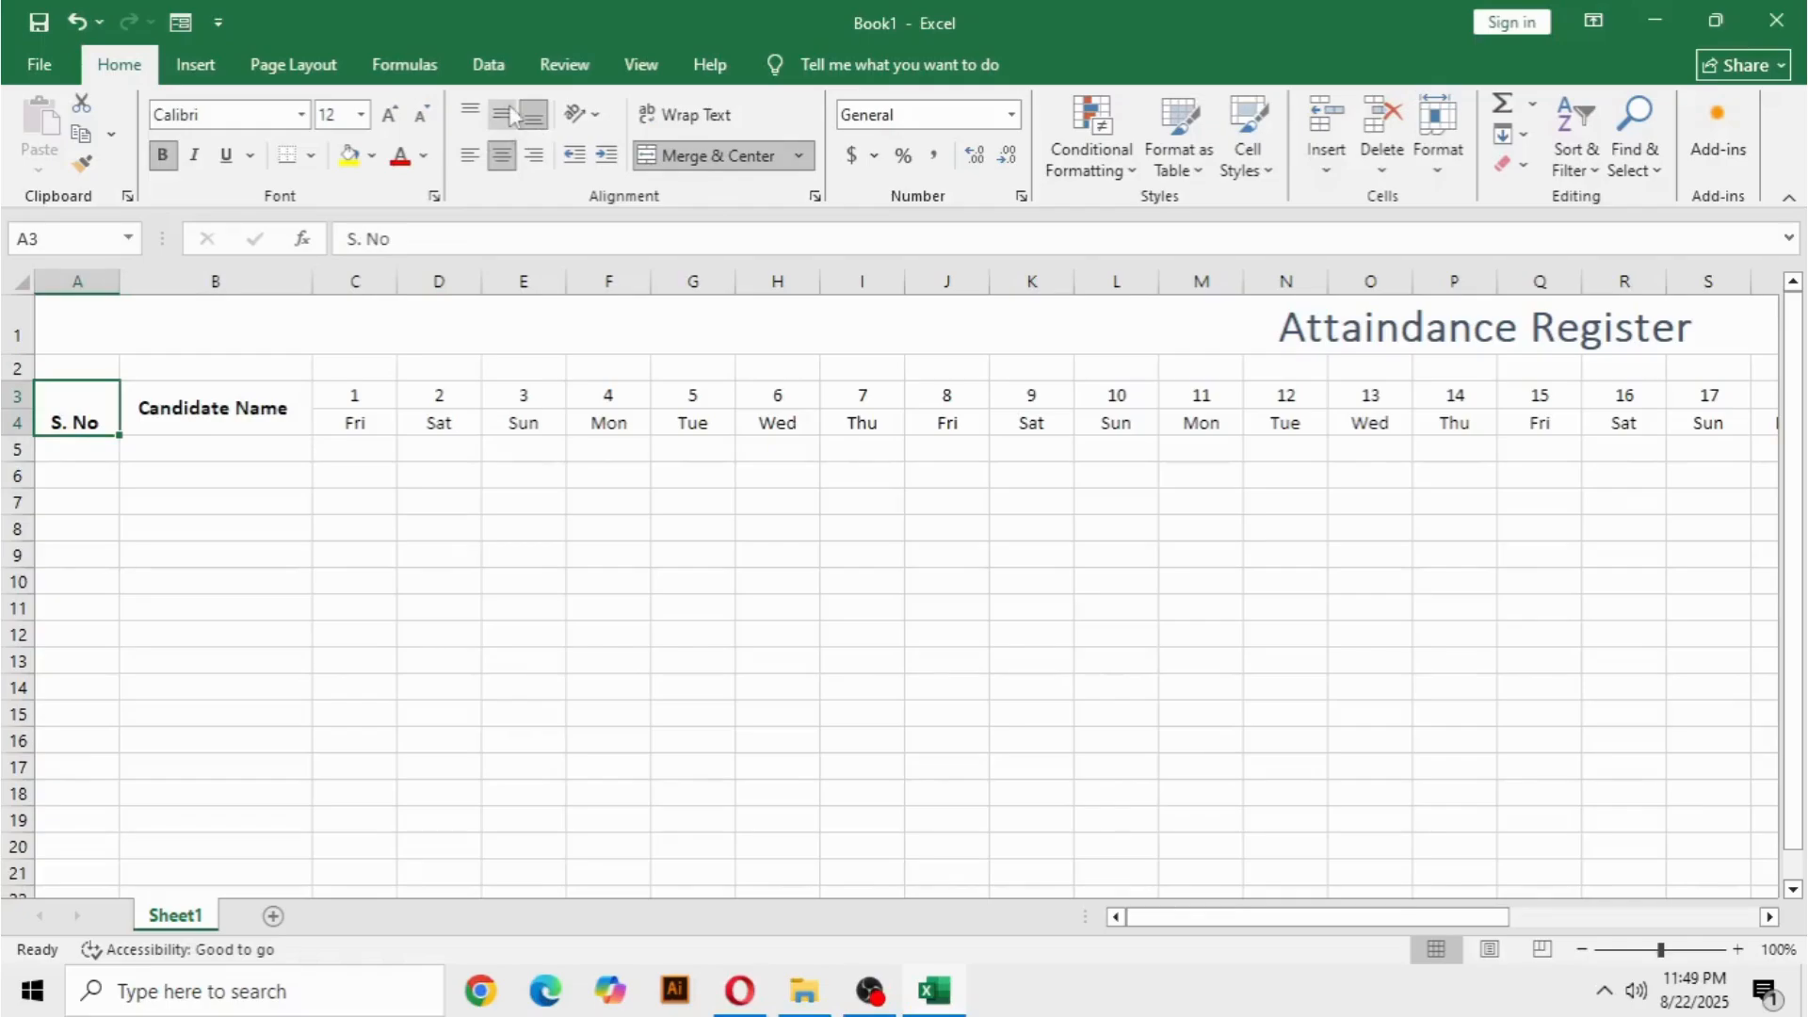
pyautogui.click(513, 114)
pyautogui.click(399, 606)
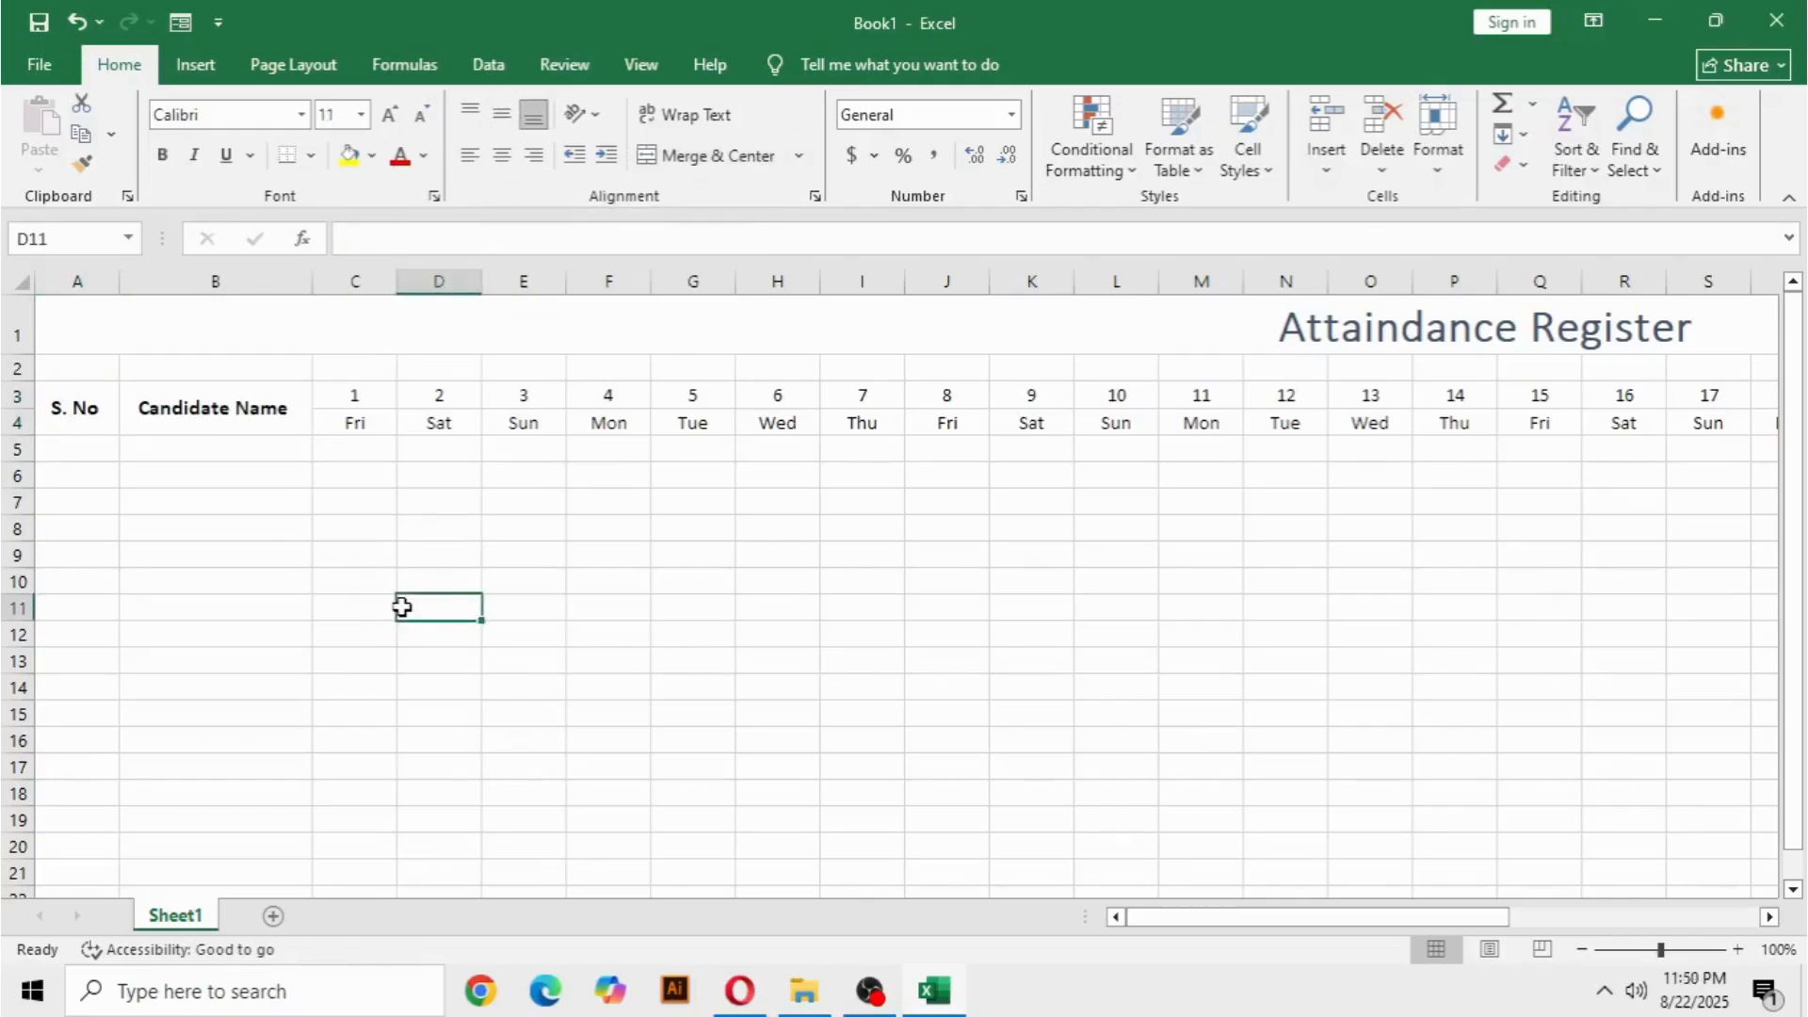
pyautogui.hotkey('ctrl', 's')
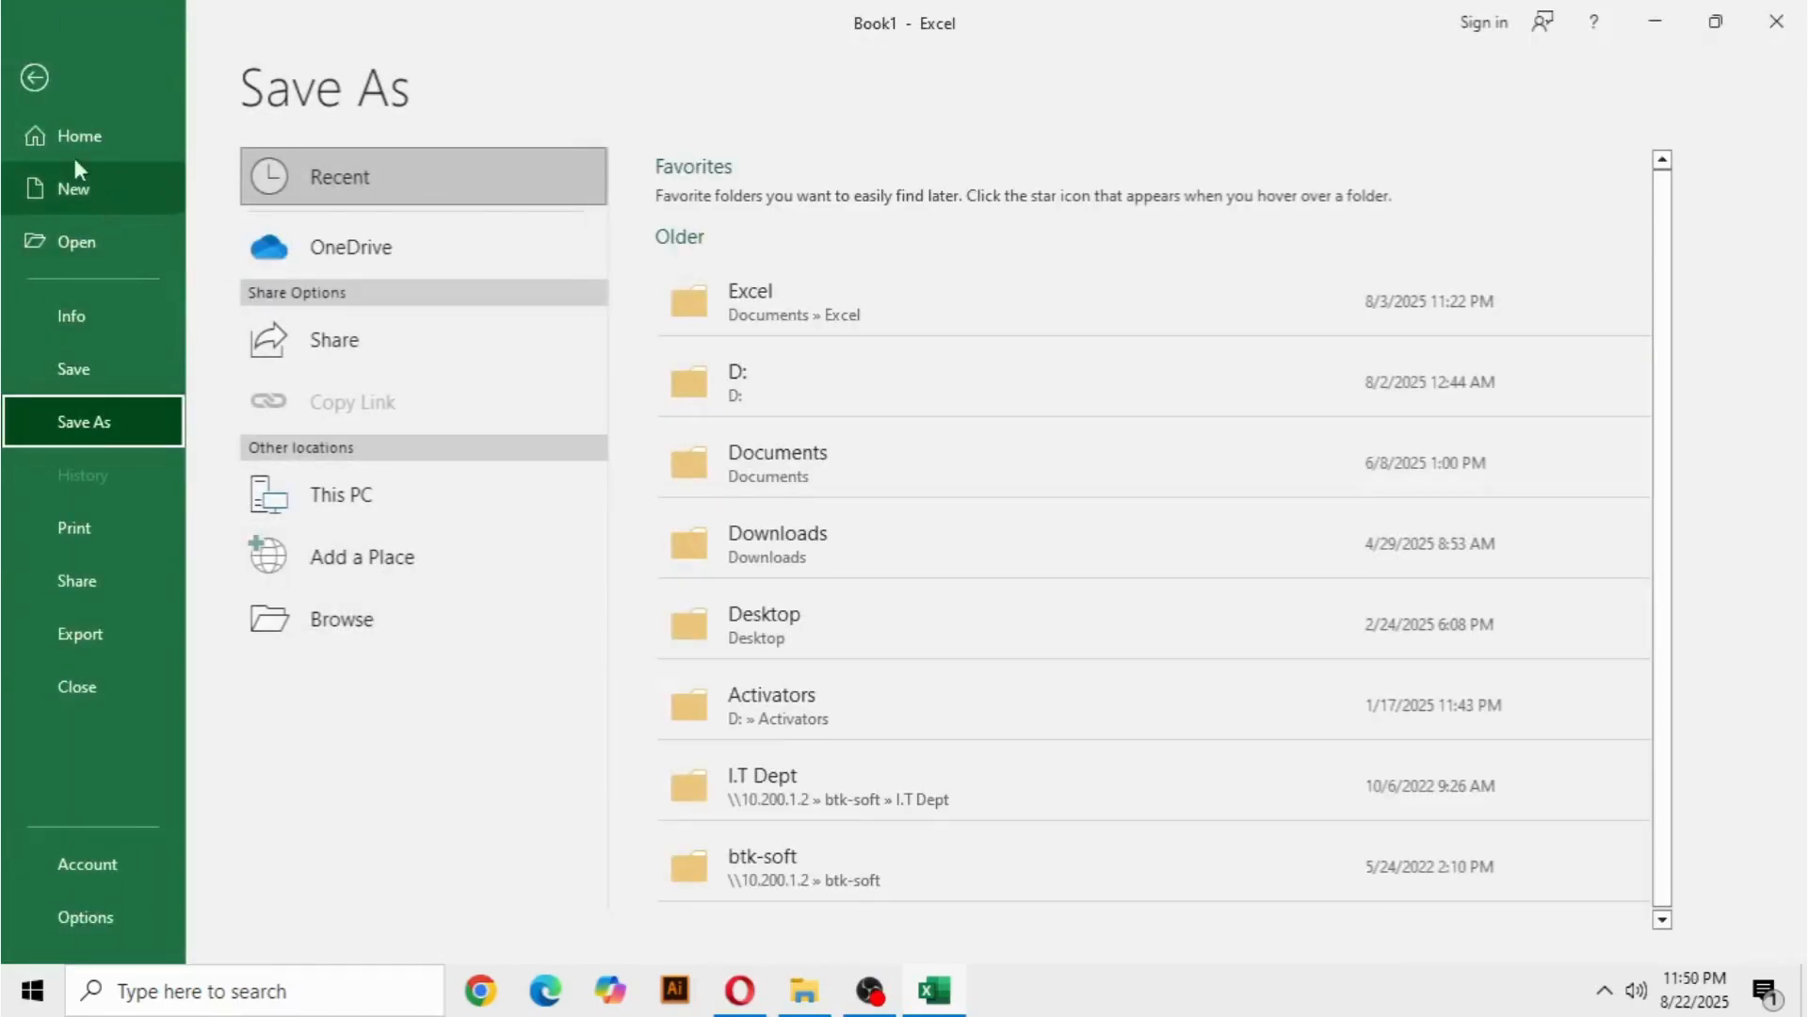
pyautogui.click(34, 81)
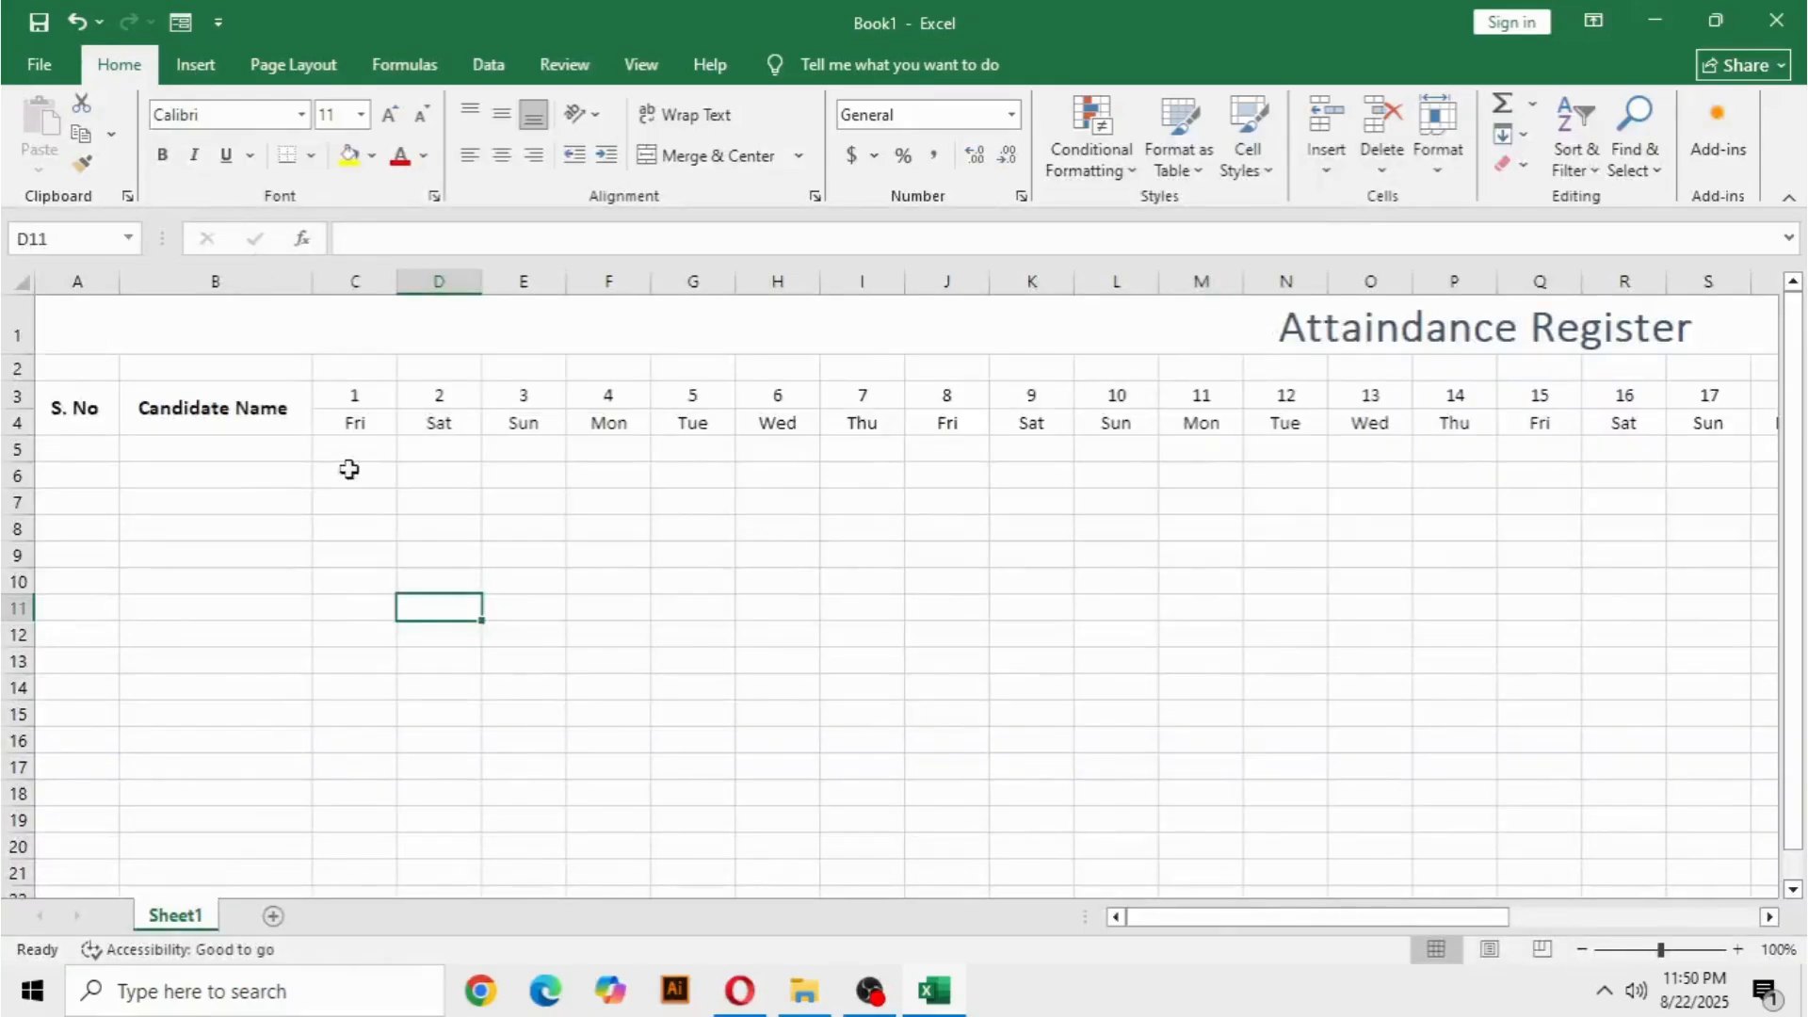
pyautogui.click(214, 527)
# Enter the serial numbers 1, 2 and 3 in cells A5 to A7 under the S. No heading.
pyautogui.click(71, 445)
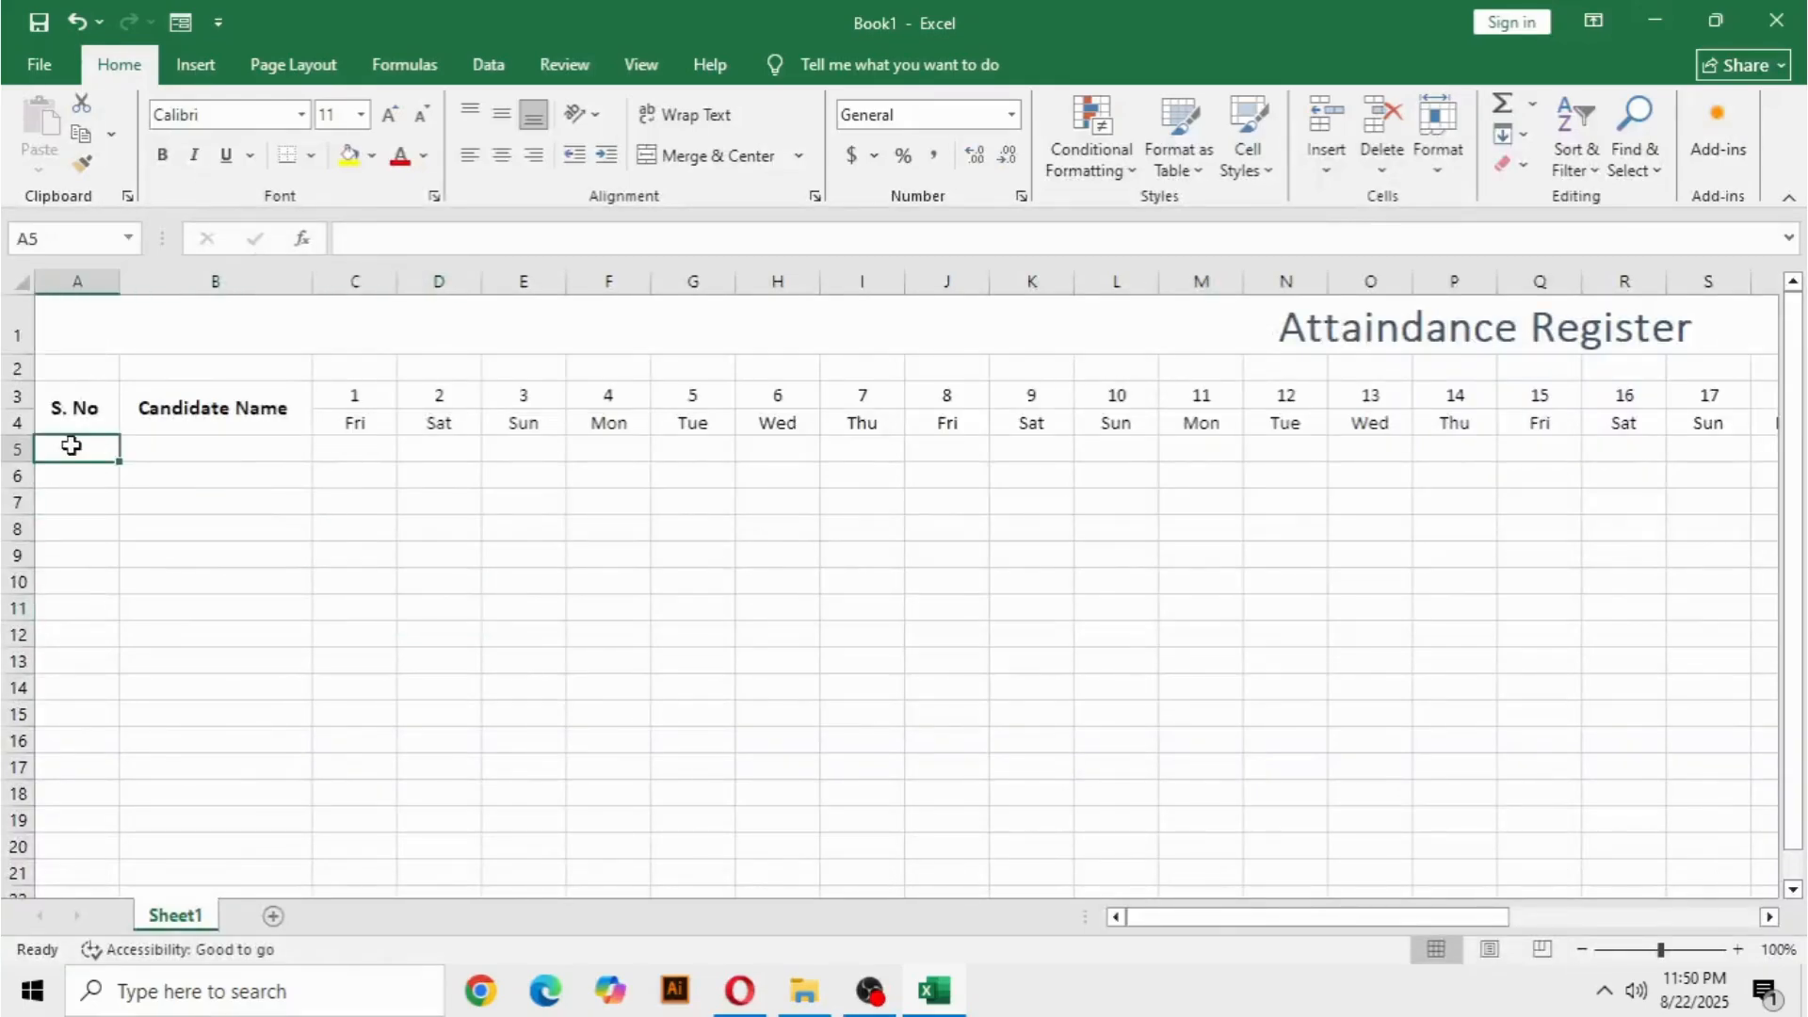
pyautogui.write('21')
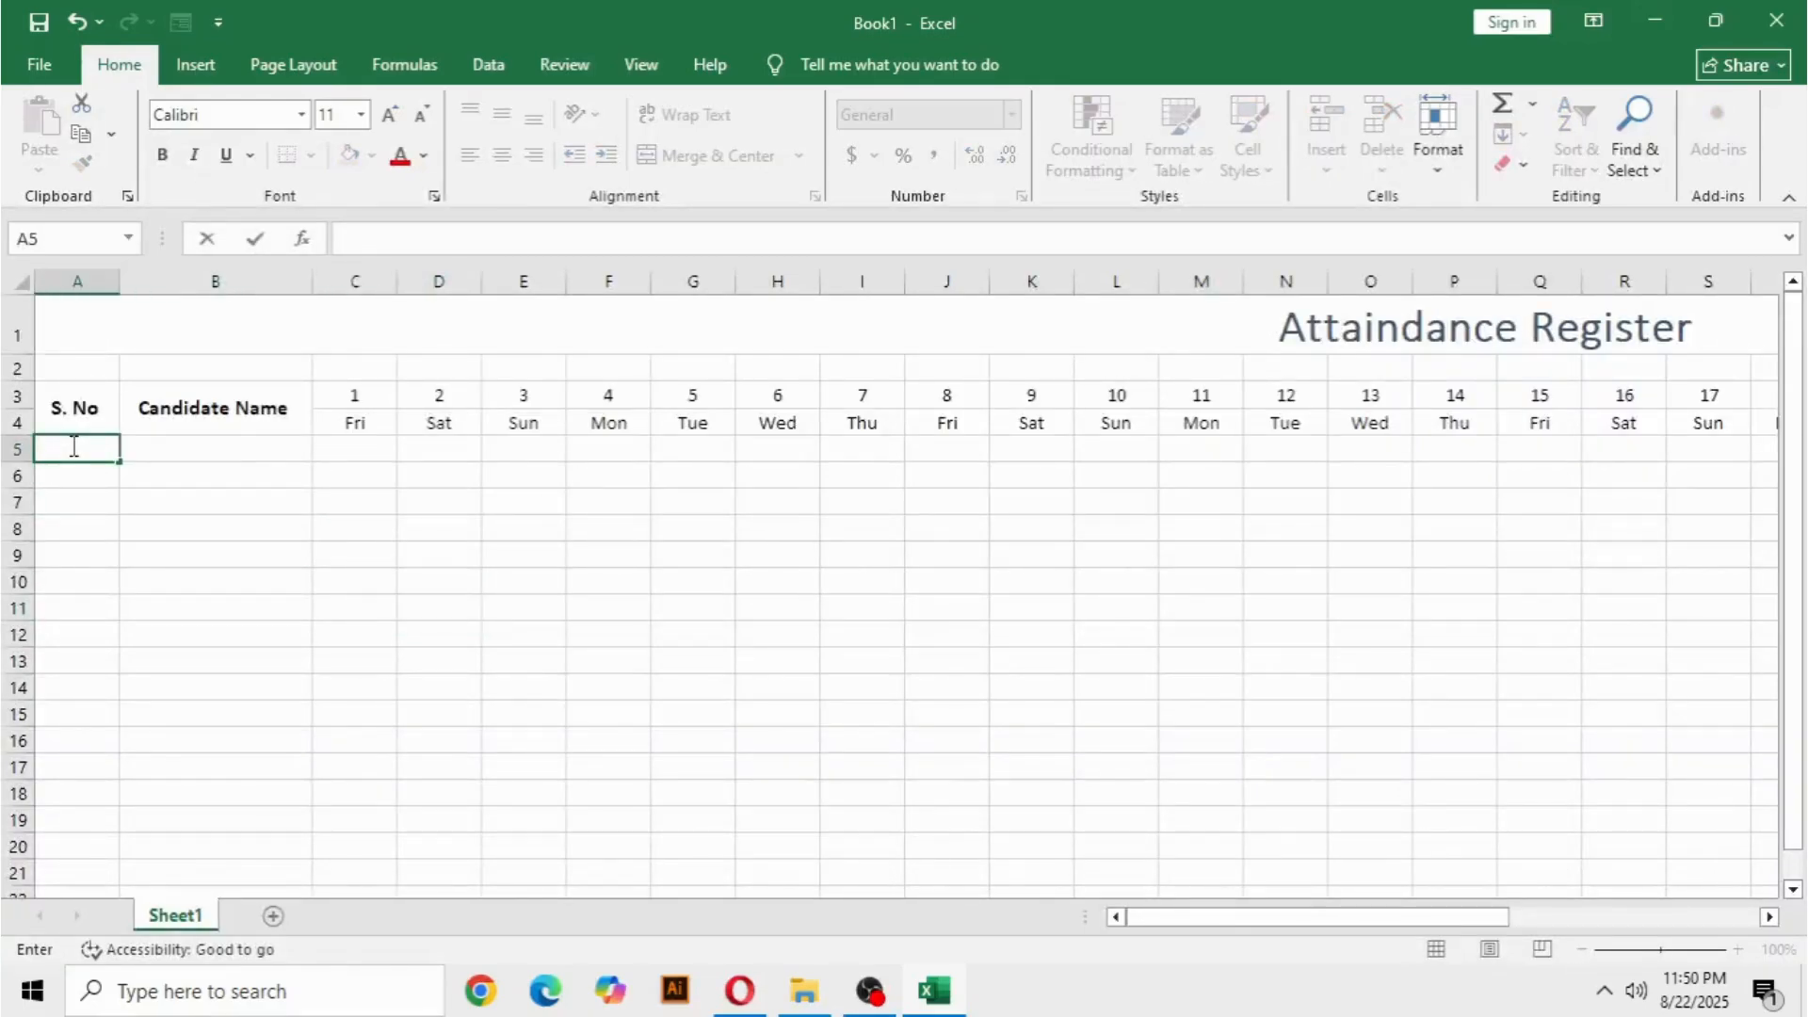
pyautogui.press('Return')
pyautogui.write('2')
pyautogui.press('Return')
pyautogui.write('32')
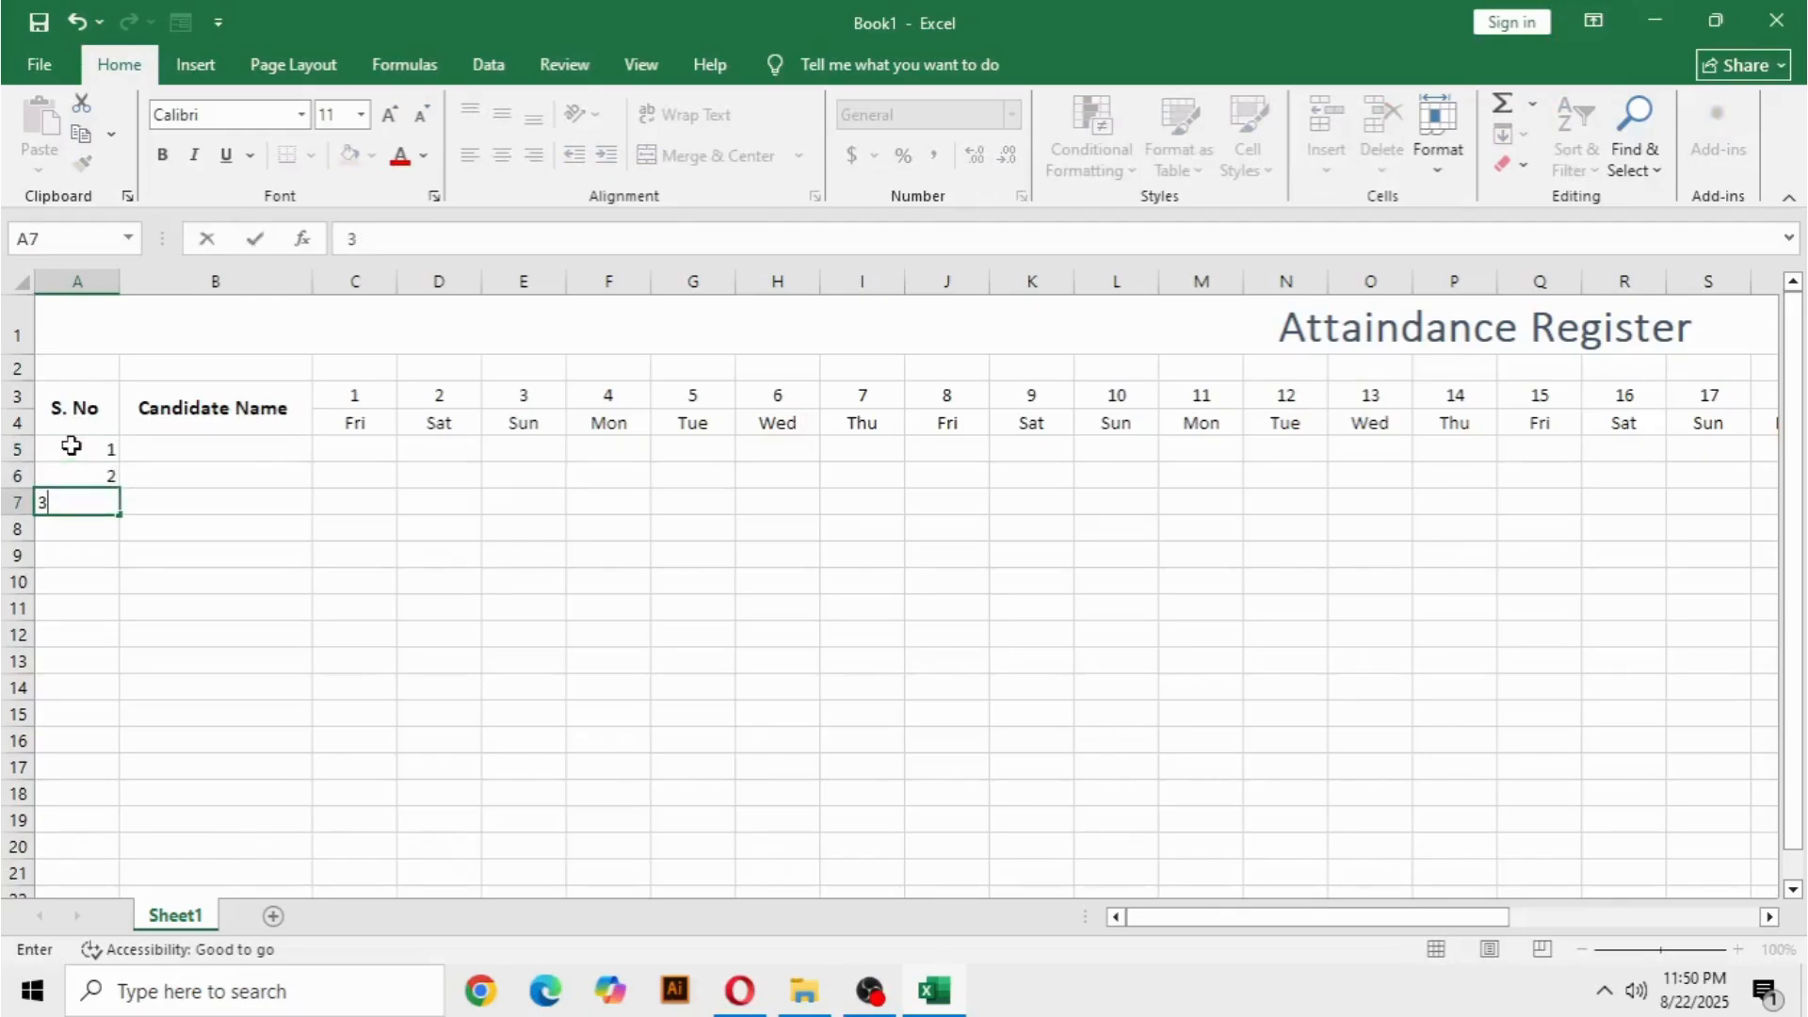
pyautogui.click(158, 522)
# Extend the serial number series down to 20 in A24 and center the numbers in A5:A24.
pyautogui.click(98, 456)
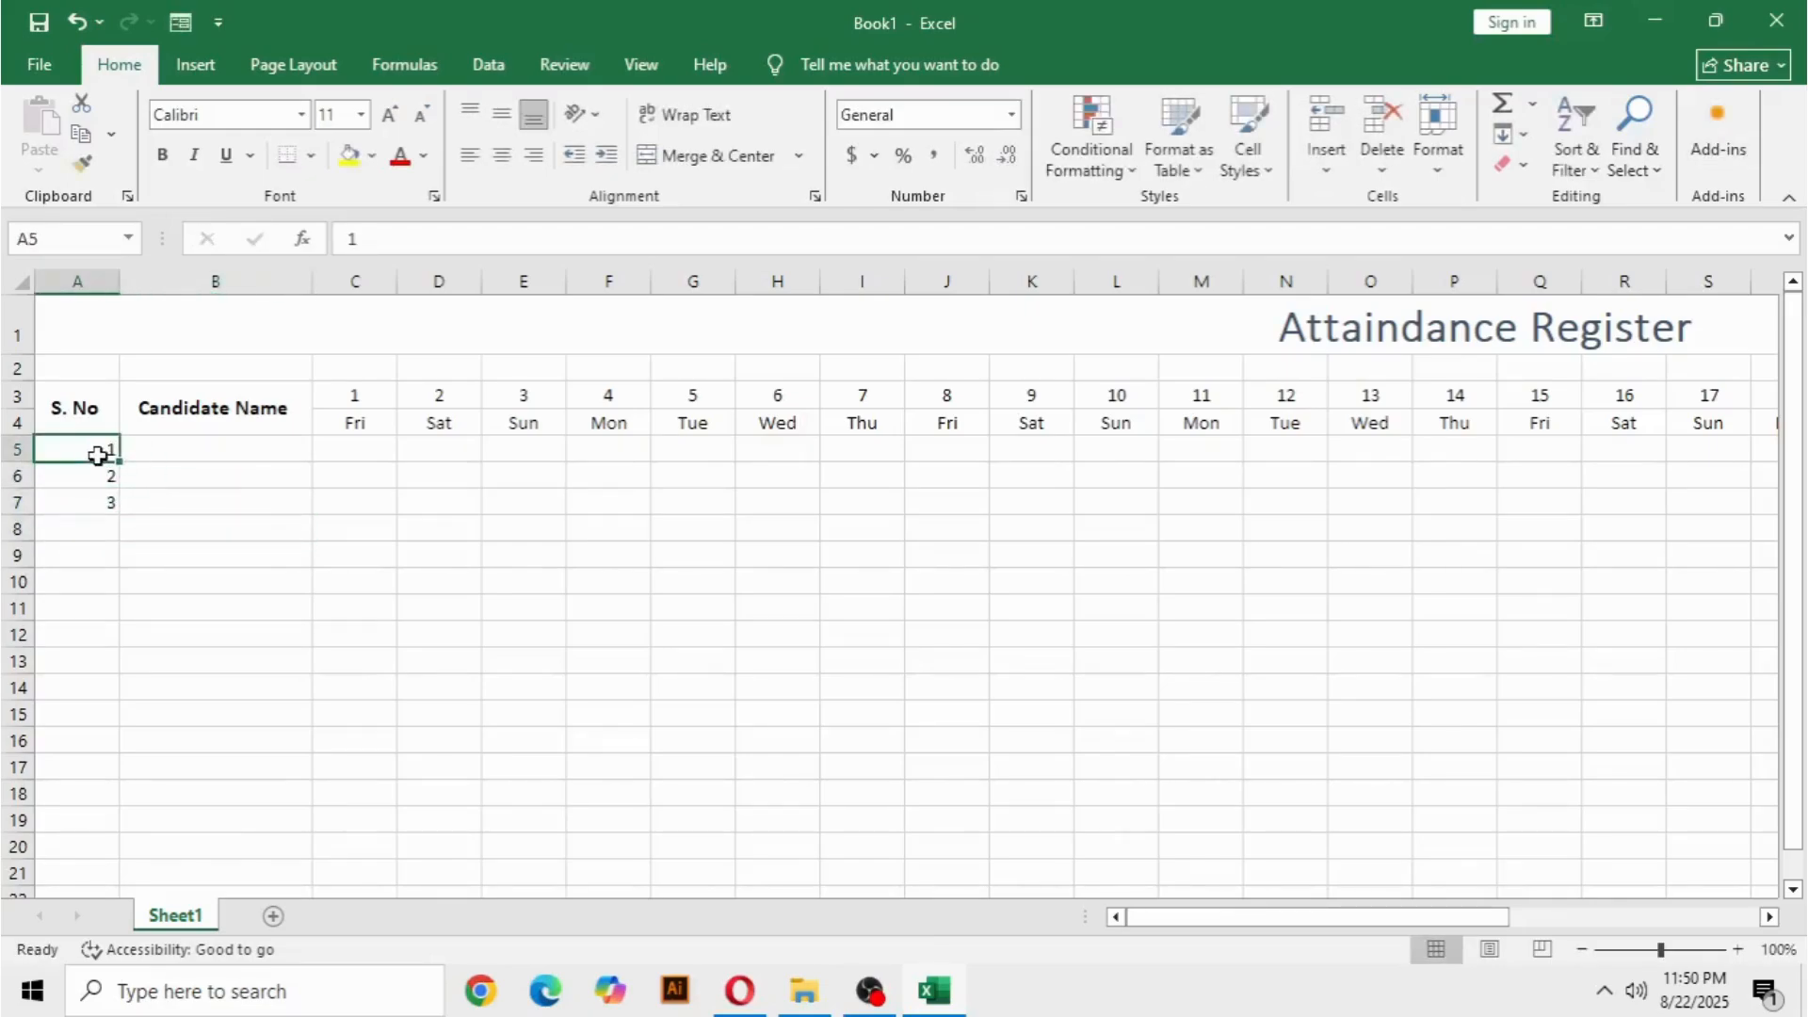
pyautogui.moveTo(97, 450); pyautogui.dragTo(139, 726)
pyautogui.moveTo(138, 880); pyautogui.dragTo(120, 851)
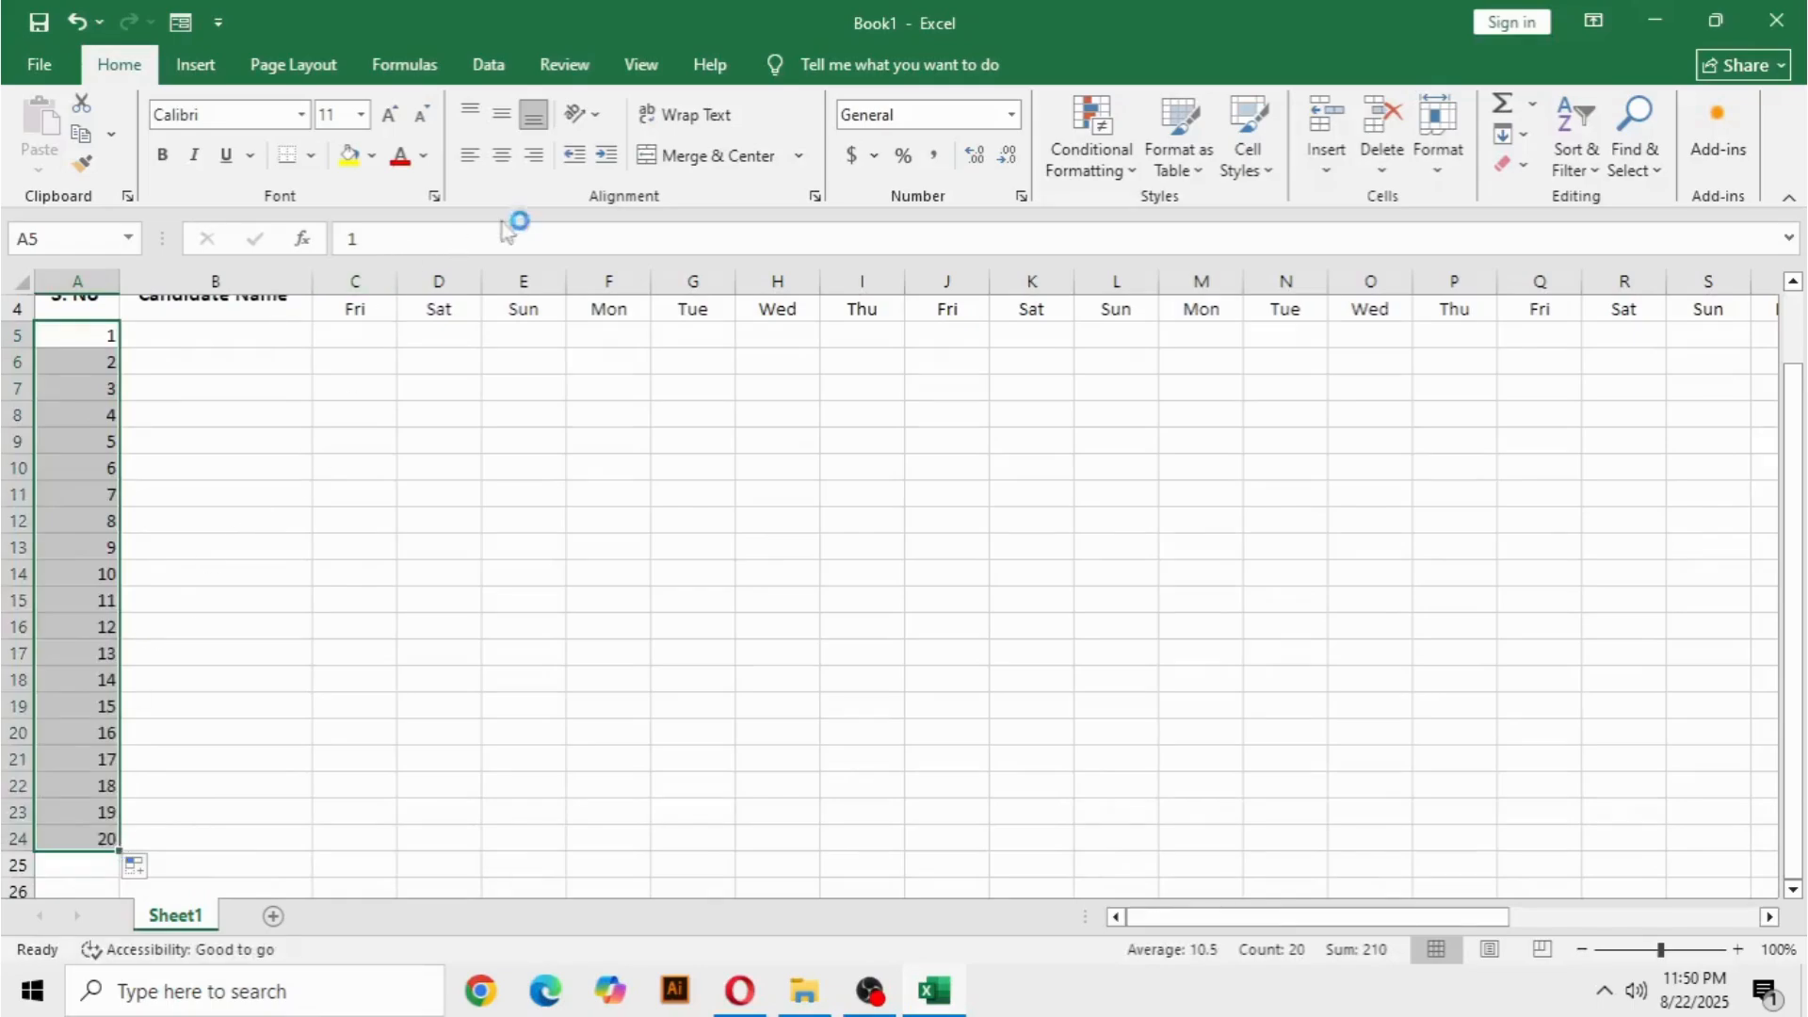
pyautogui.click(501, 156)
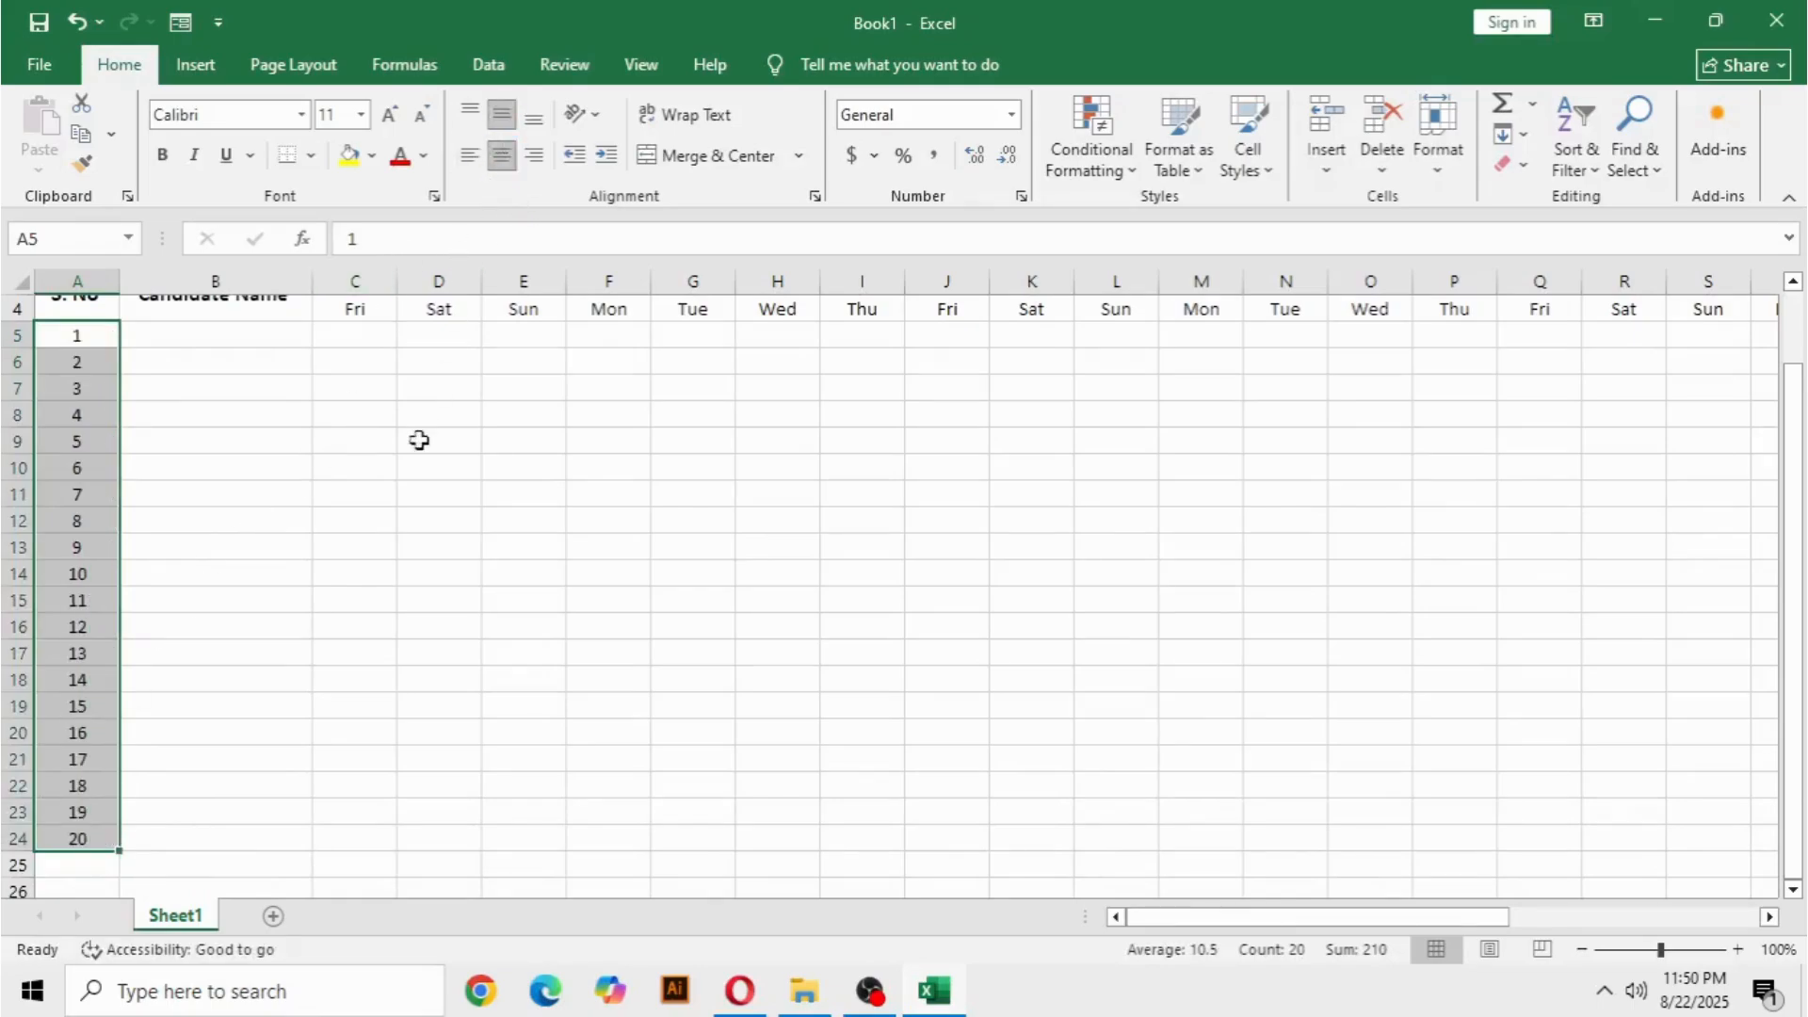
pyautogui.click(390, 492)
pyautogui.scroll(1, 213, 715)
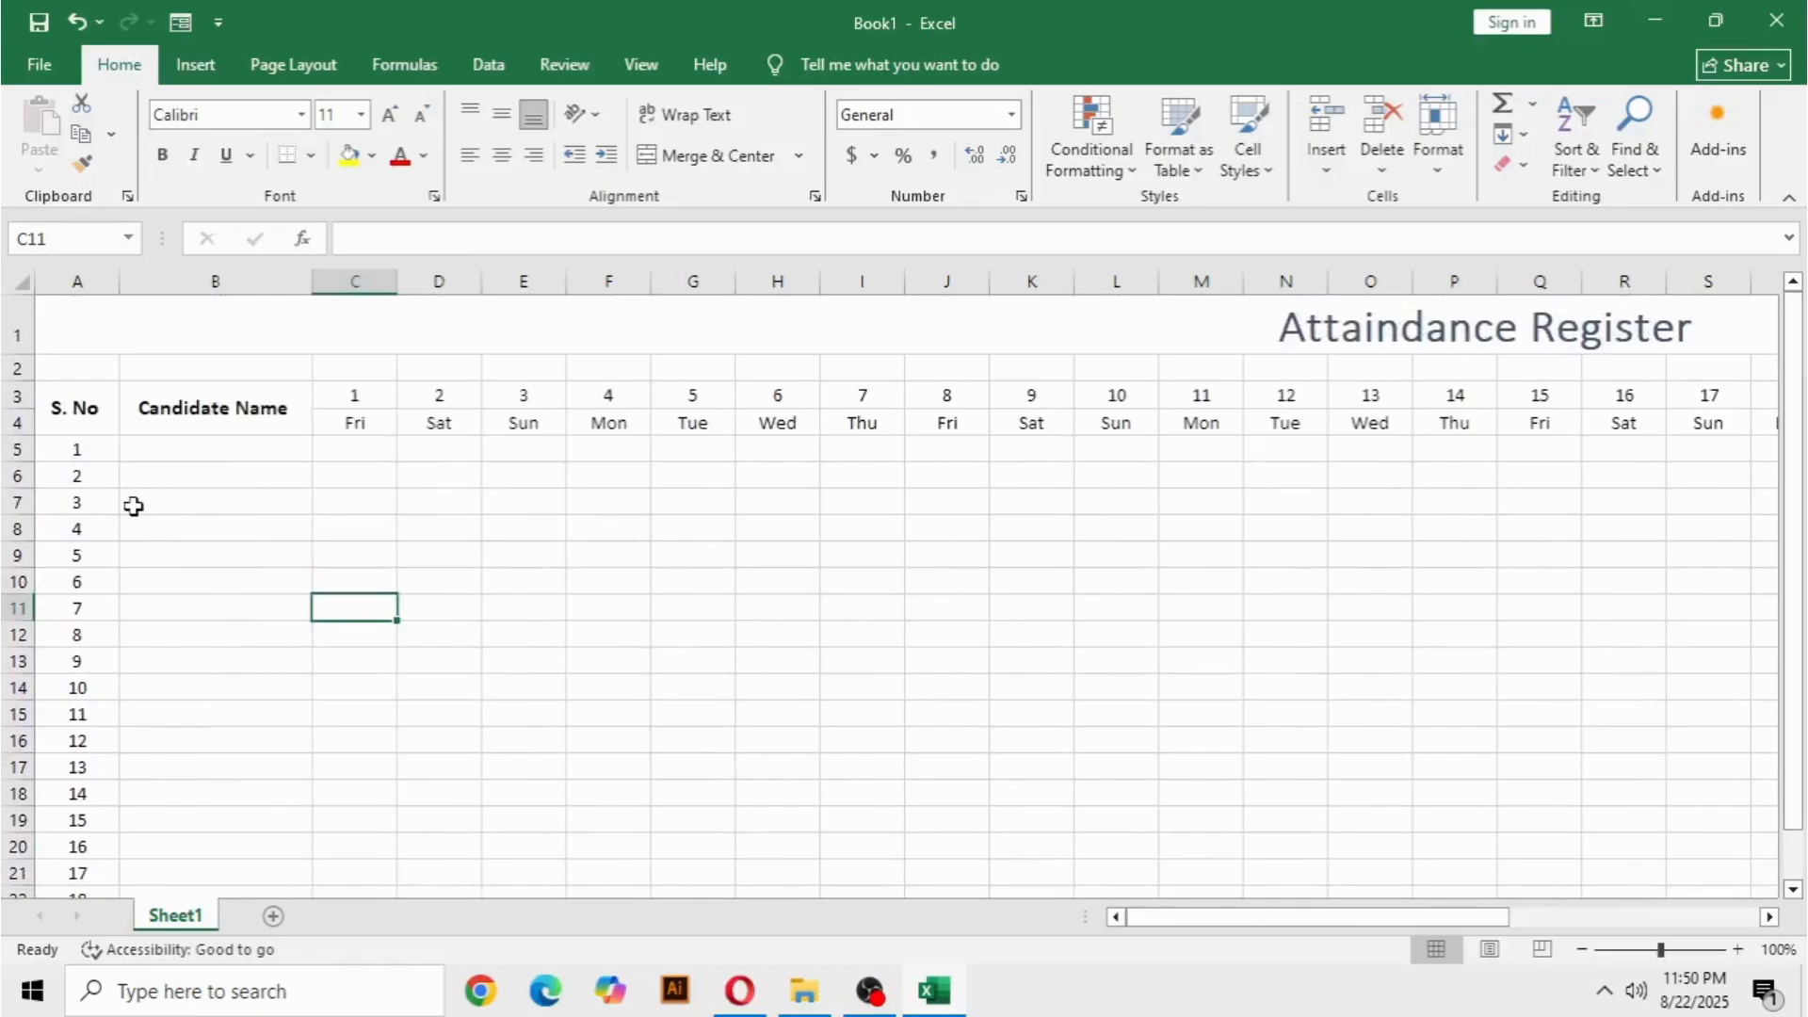
# Apply all borders and a thick outside border to the heading rows A3:AG4.
pyautogui.moveTo(64, 399); pyautogui.dragTo(1599, 422)
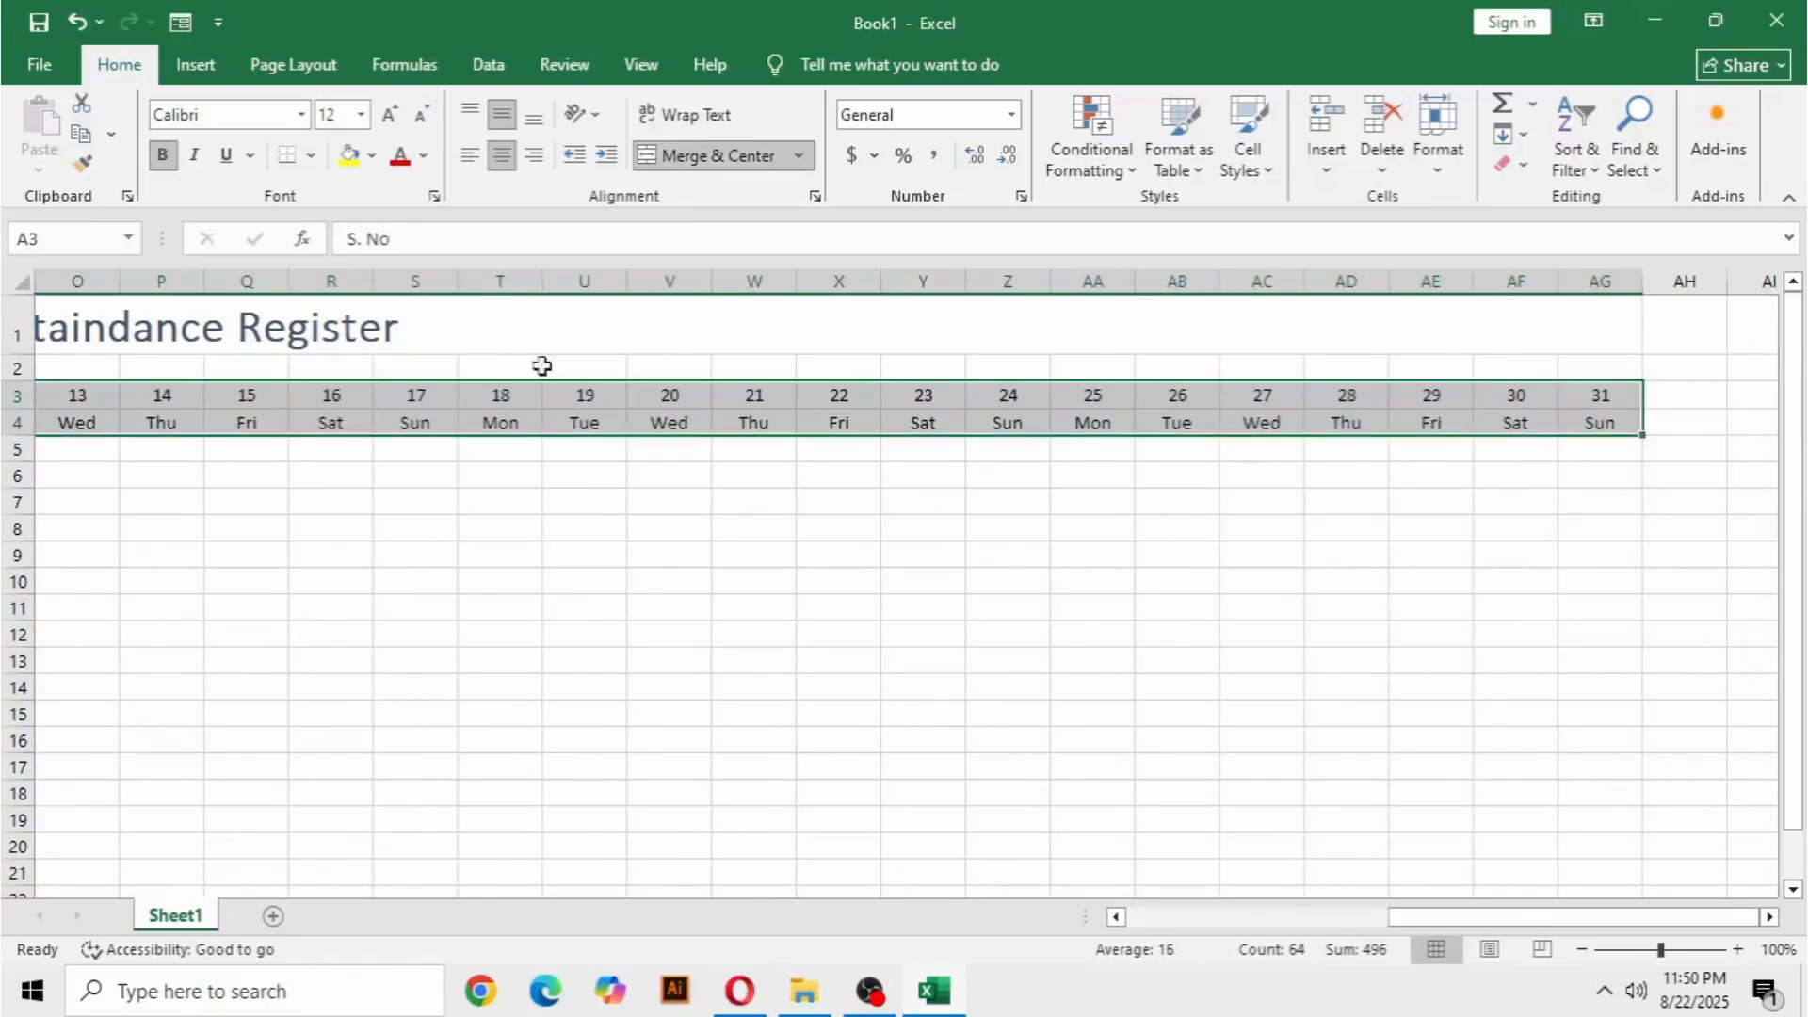
pyautogui.click(310, 156)
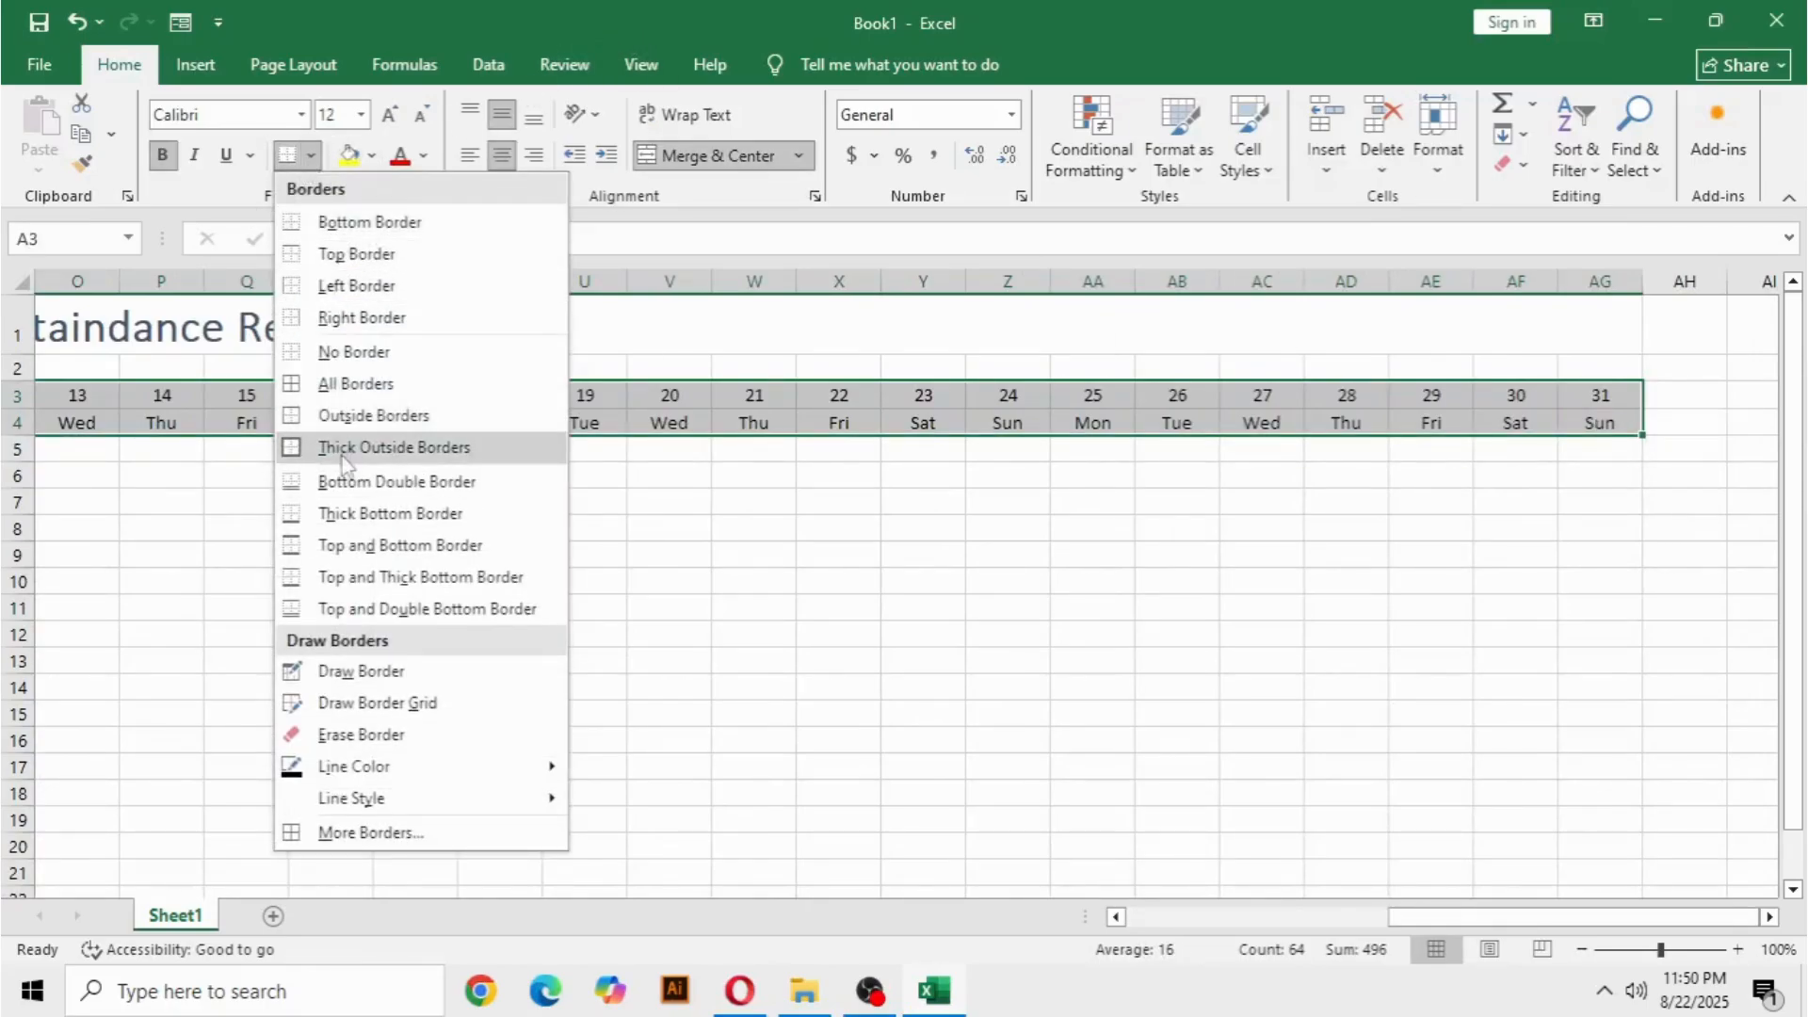
pyautogui.click(335, 386)
pyautogui.click(310, 156)
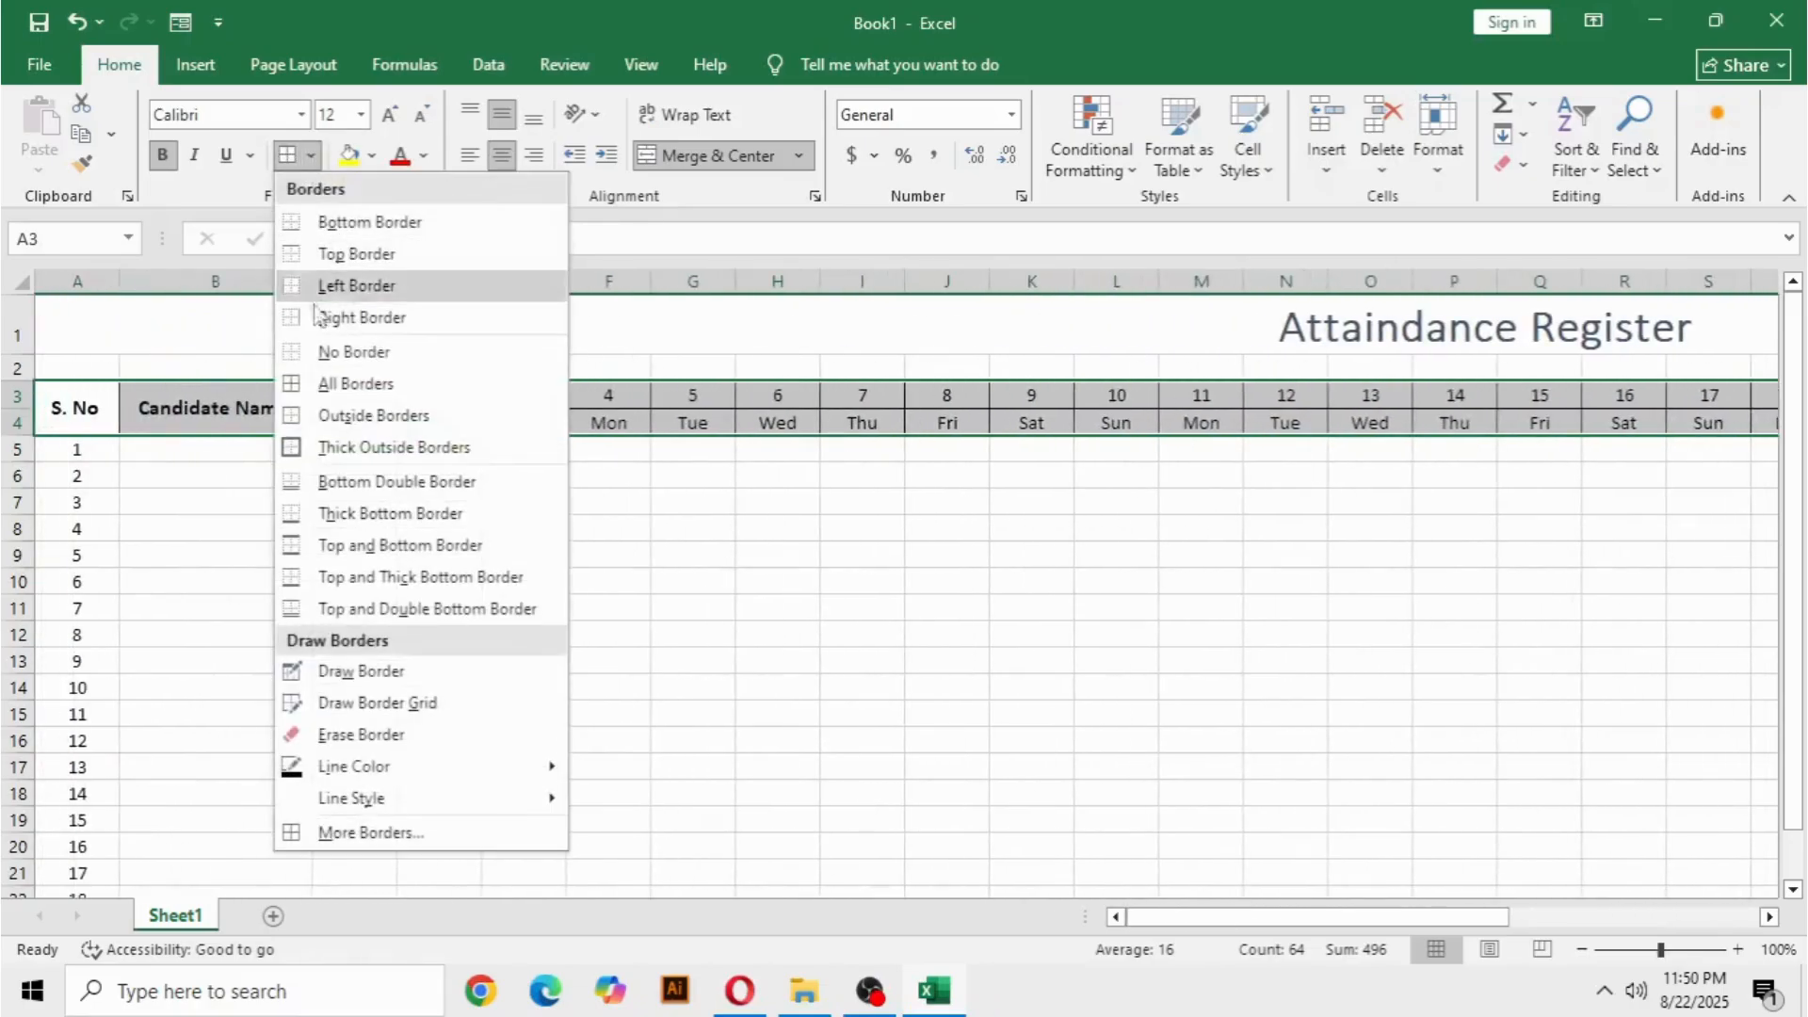
pyautogui.click(311, 447)
pyautogui.click(268, 499)
pyautogui.moveTo(63, 458); pyautogui.dragTo(1691, 786)
pyautogui.click(1675, 856)
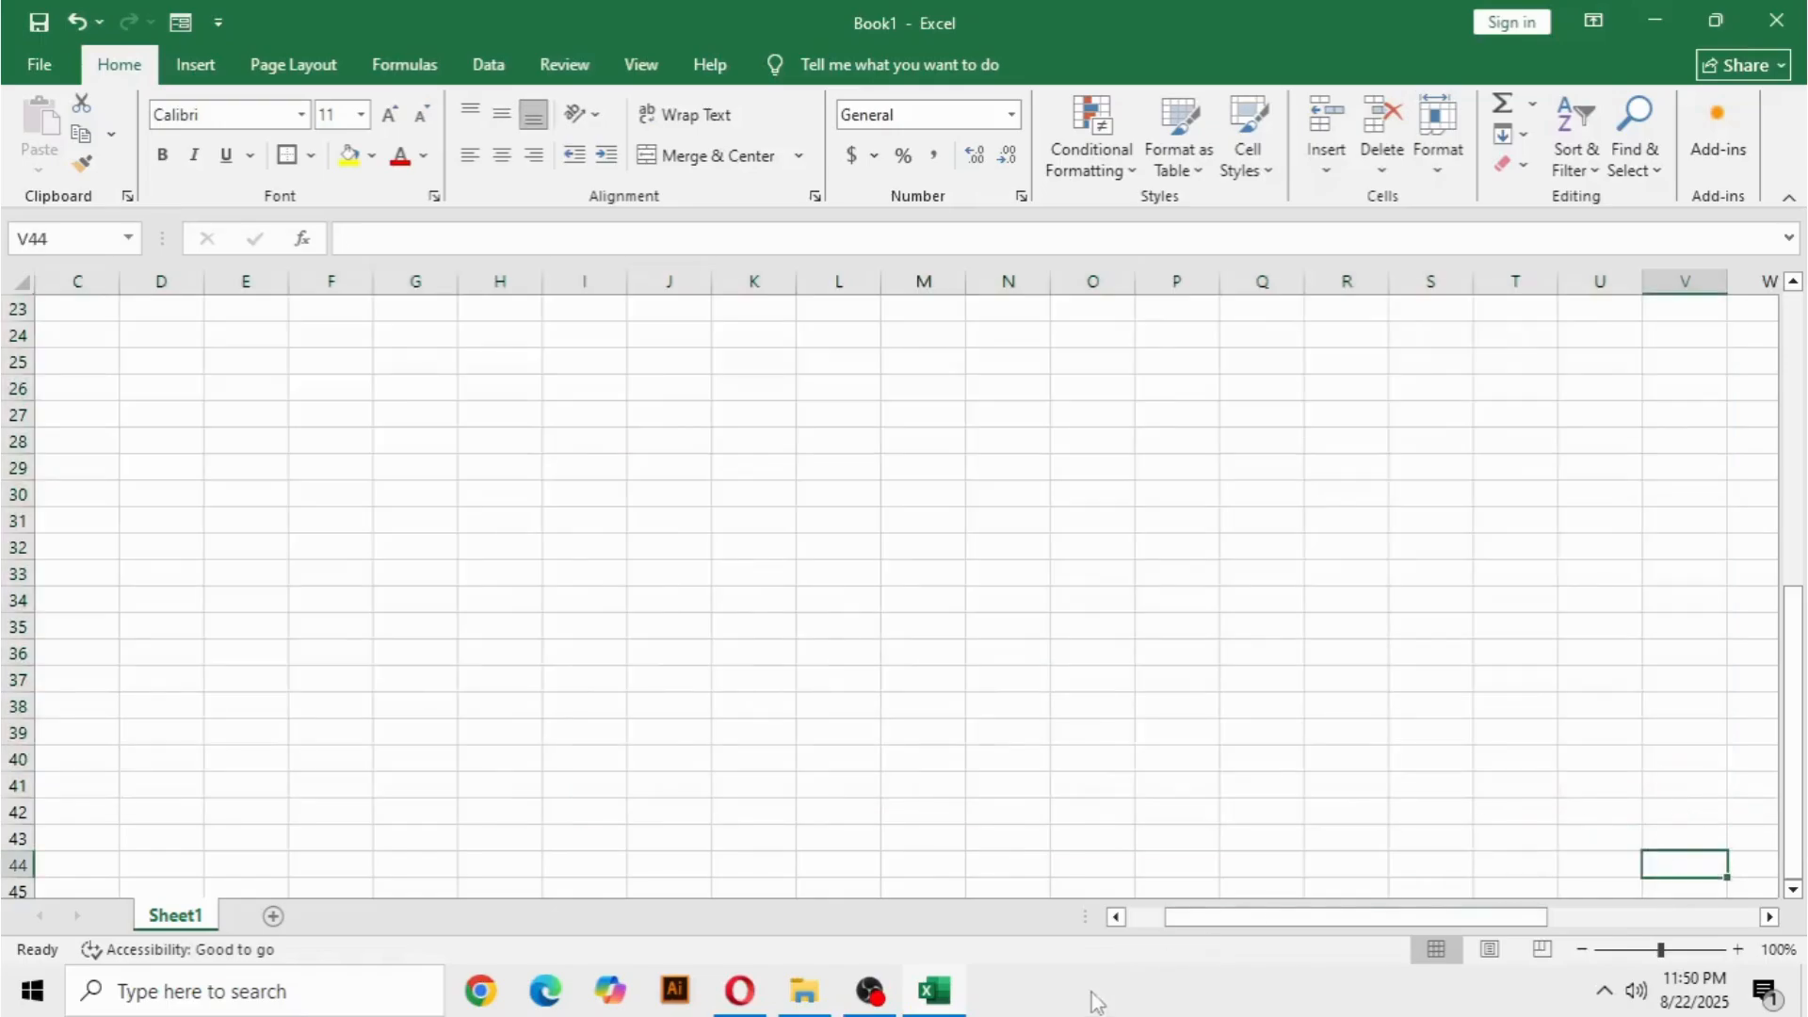
pyautogui.moveTo(1413, 919); pyautogui.dragTo(1338, 939)
# Apply all borders and a thick outside border to the register body A5:AG24.
pyautogui.scroll(4, 303, 513)
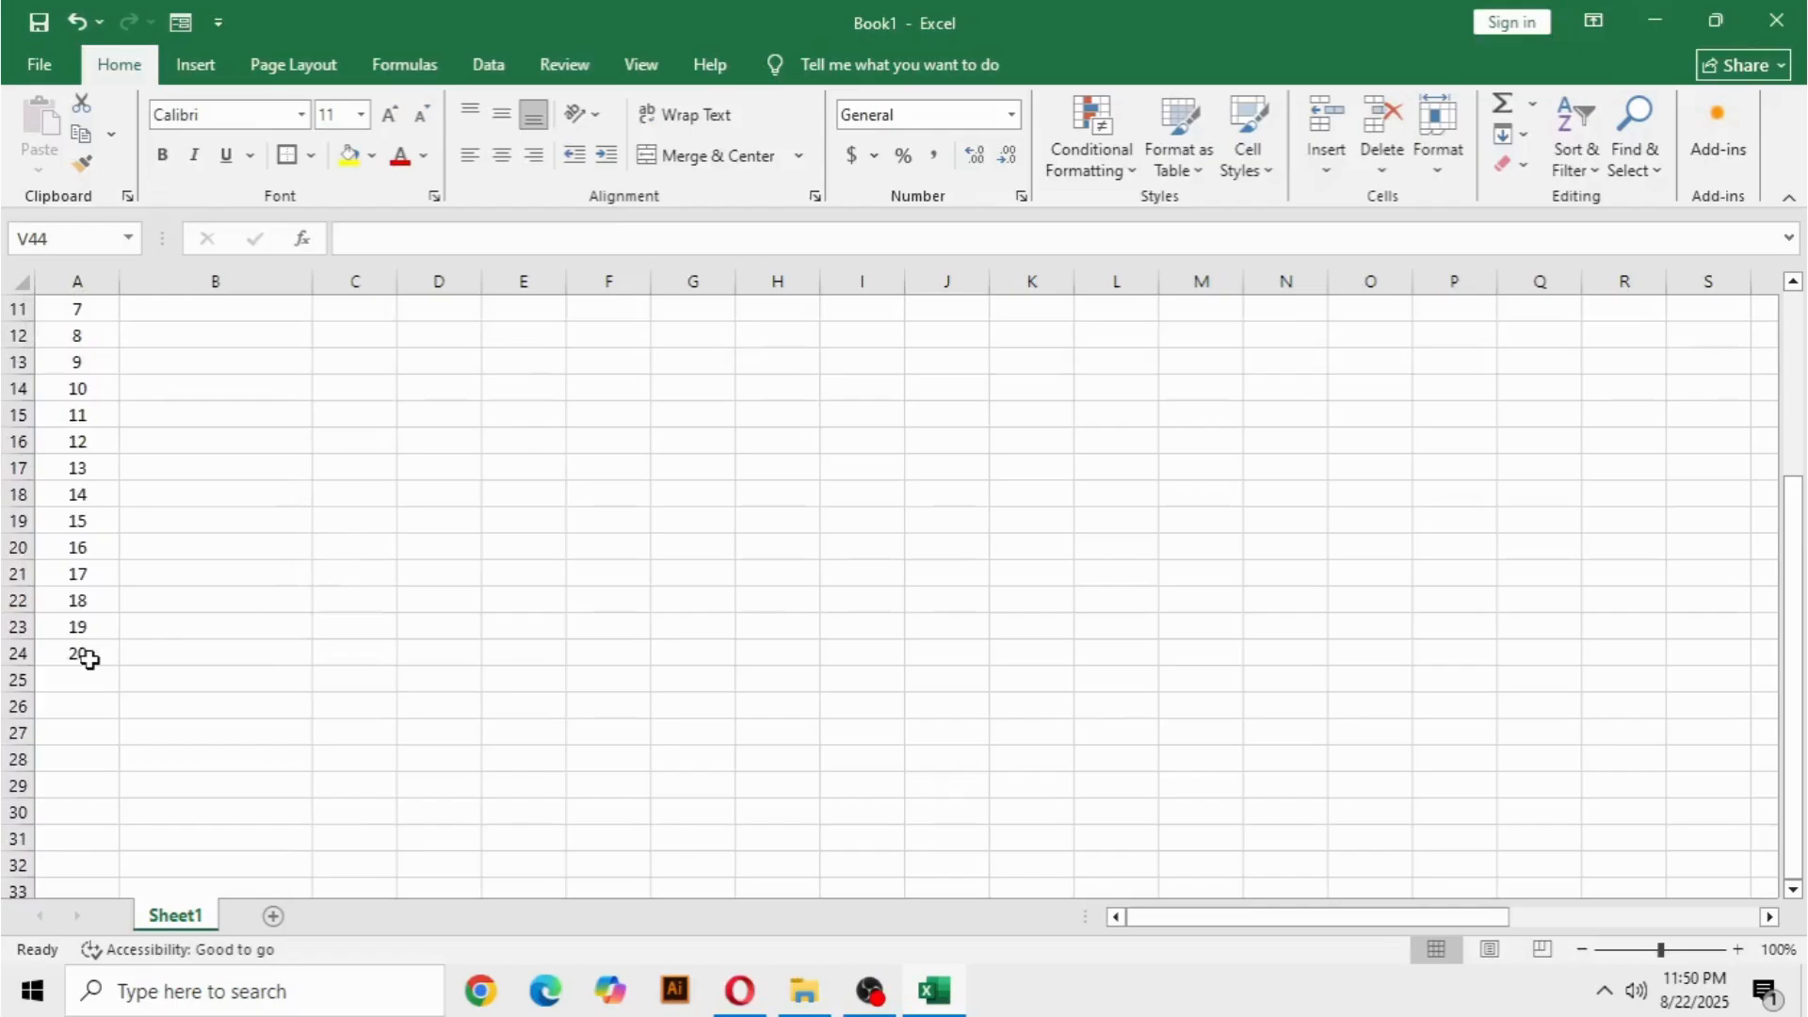
pyautogui.scroll(4, 88, 658)
pyautogui.moveTo(75, 458); pyautogui.dragTo(1633, 880)
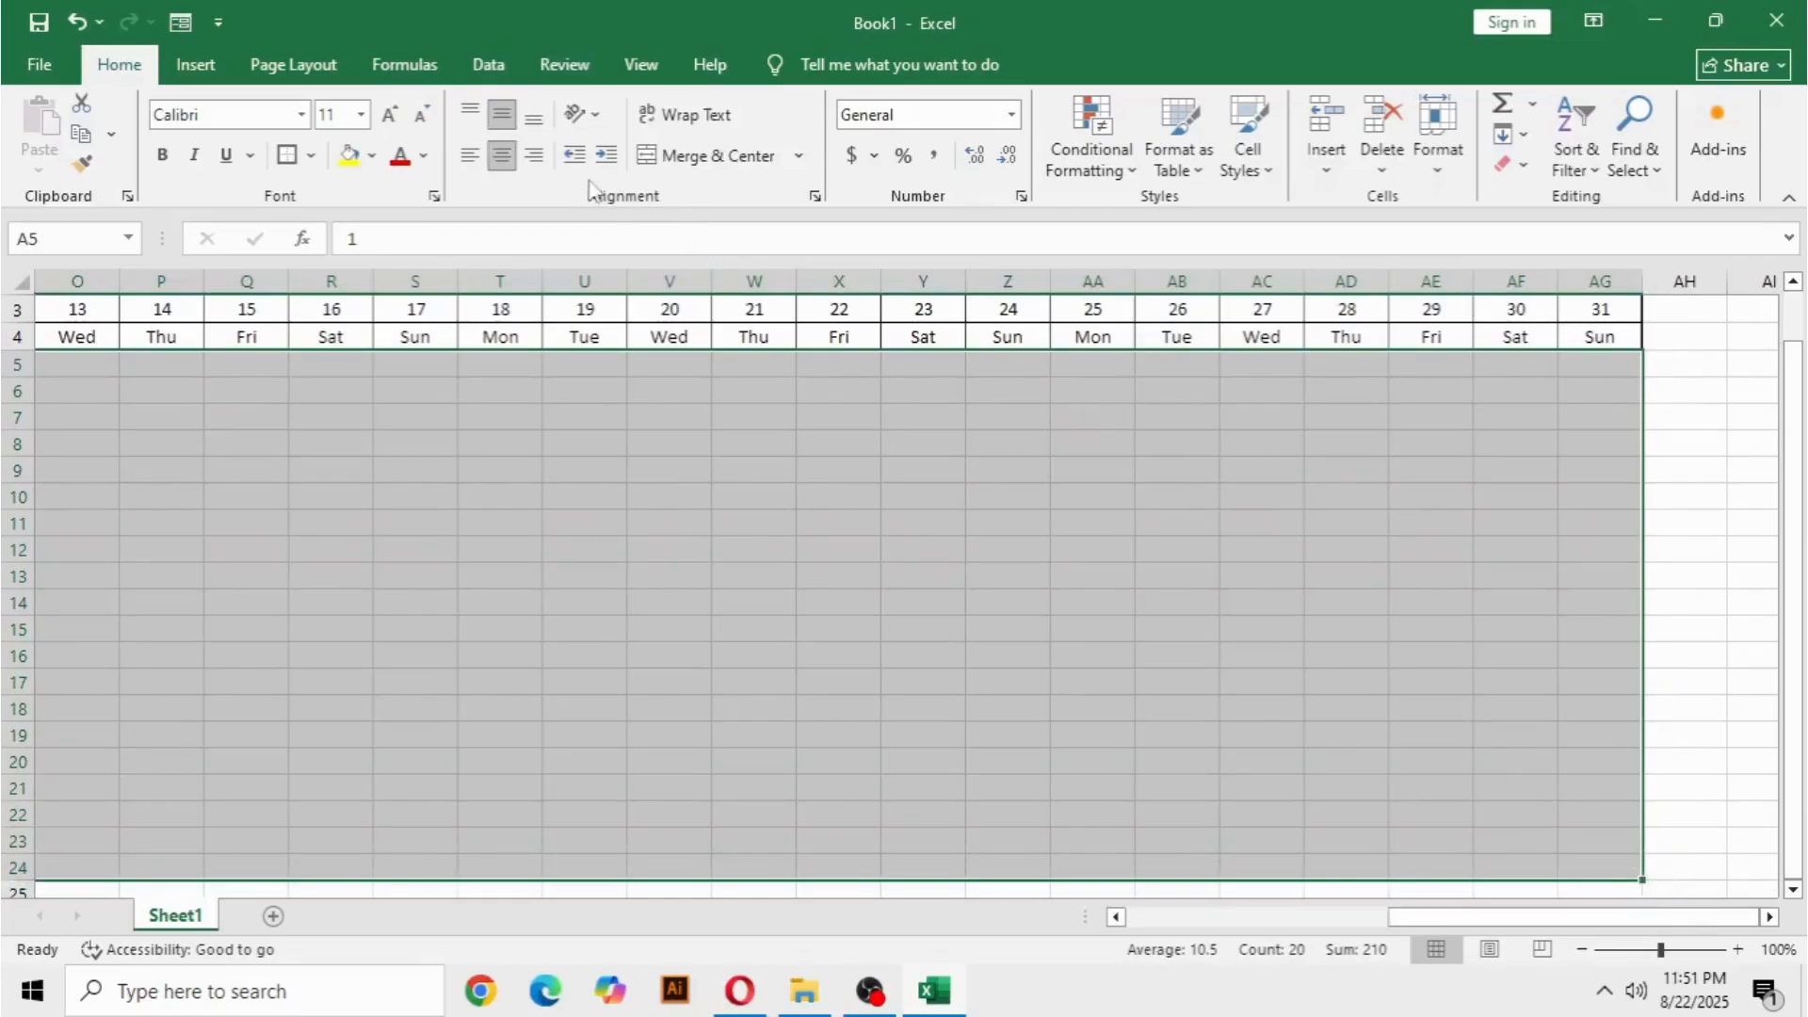
pyautogui.click(314, 158)
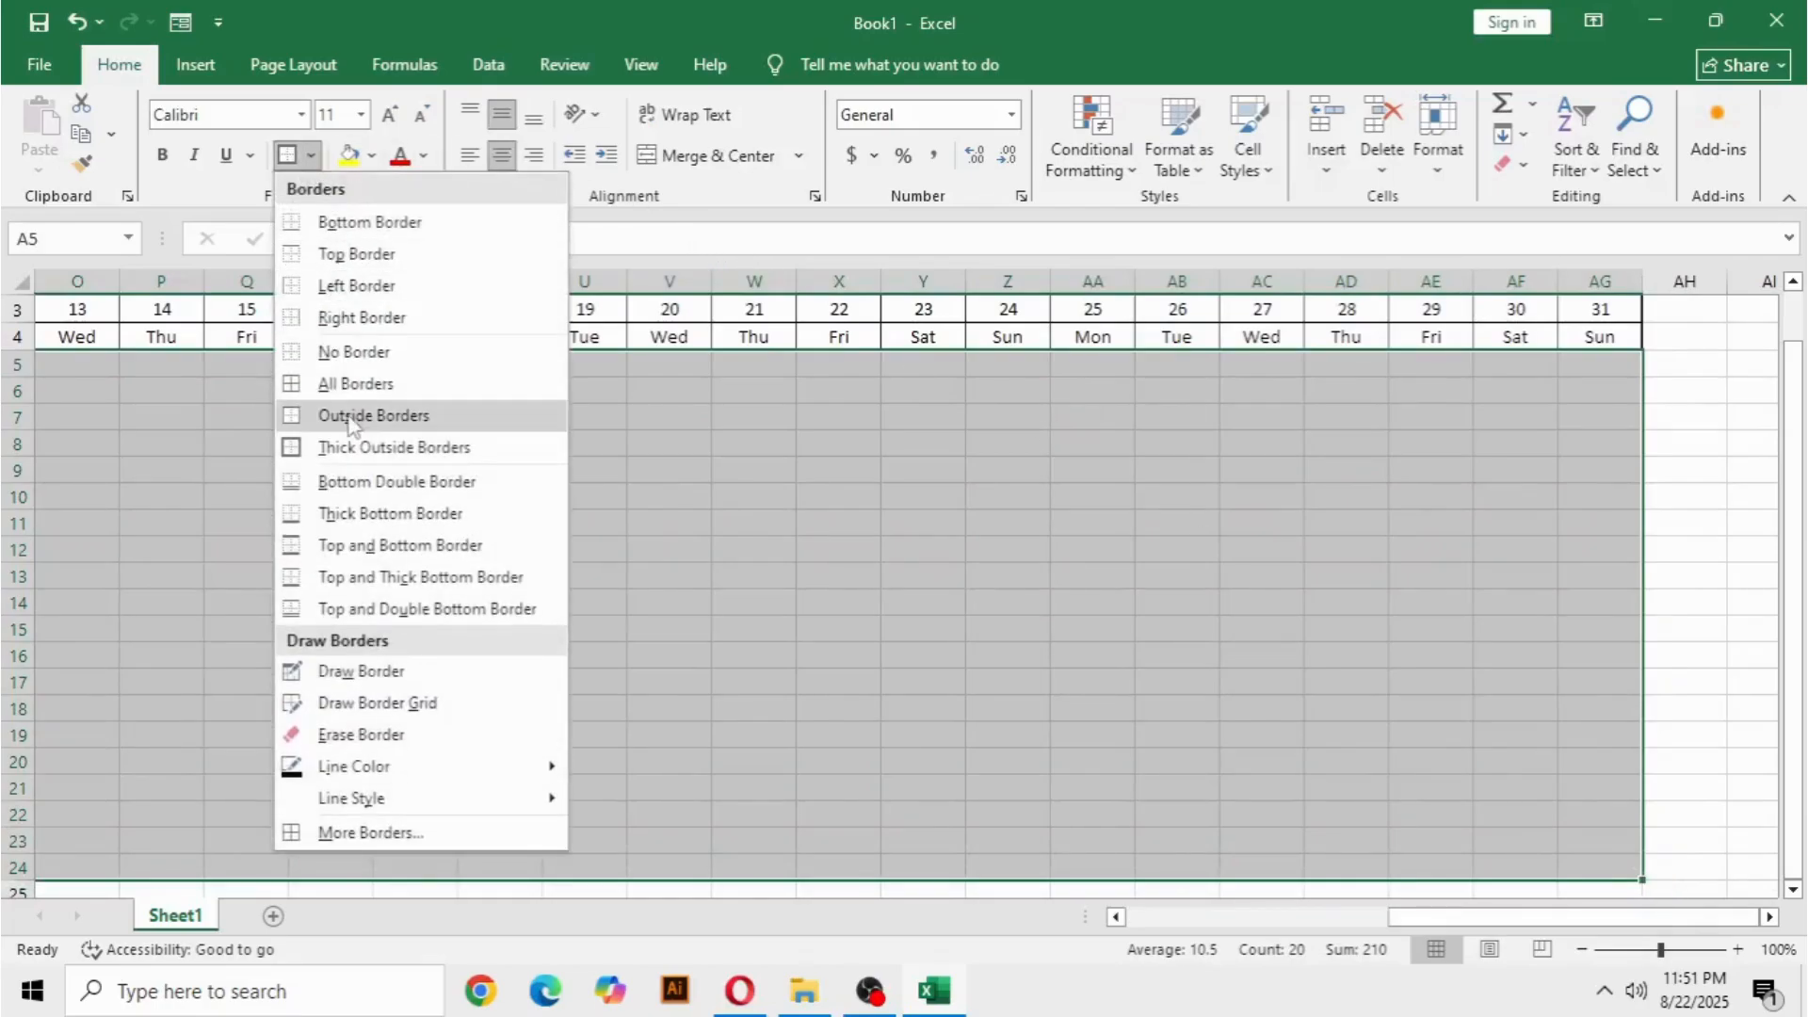
pyautogui.click(330, 386)
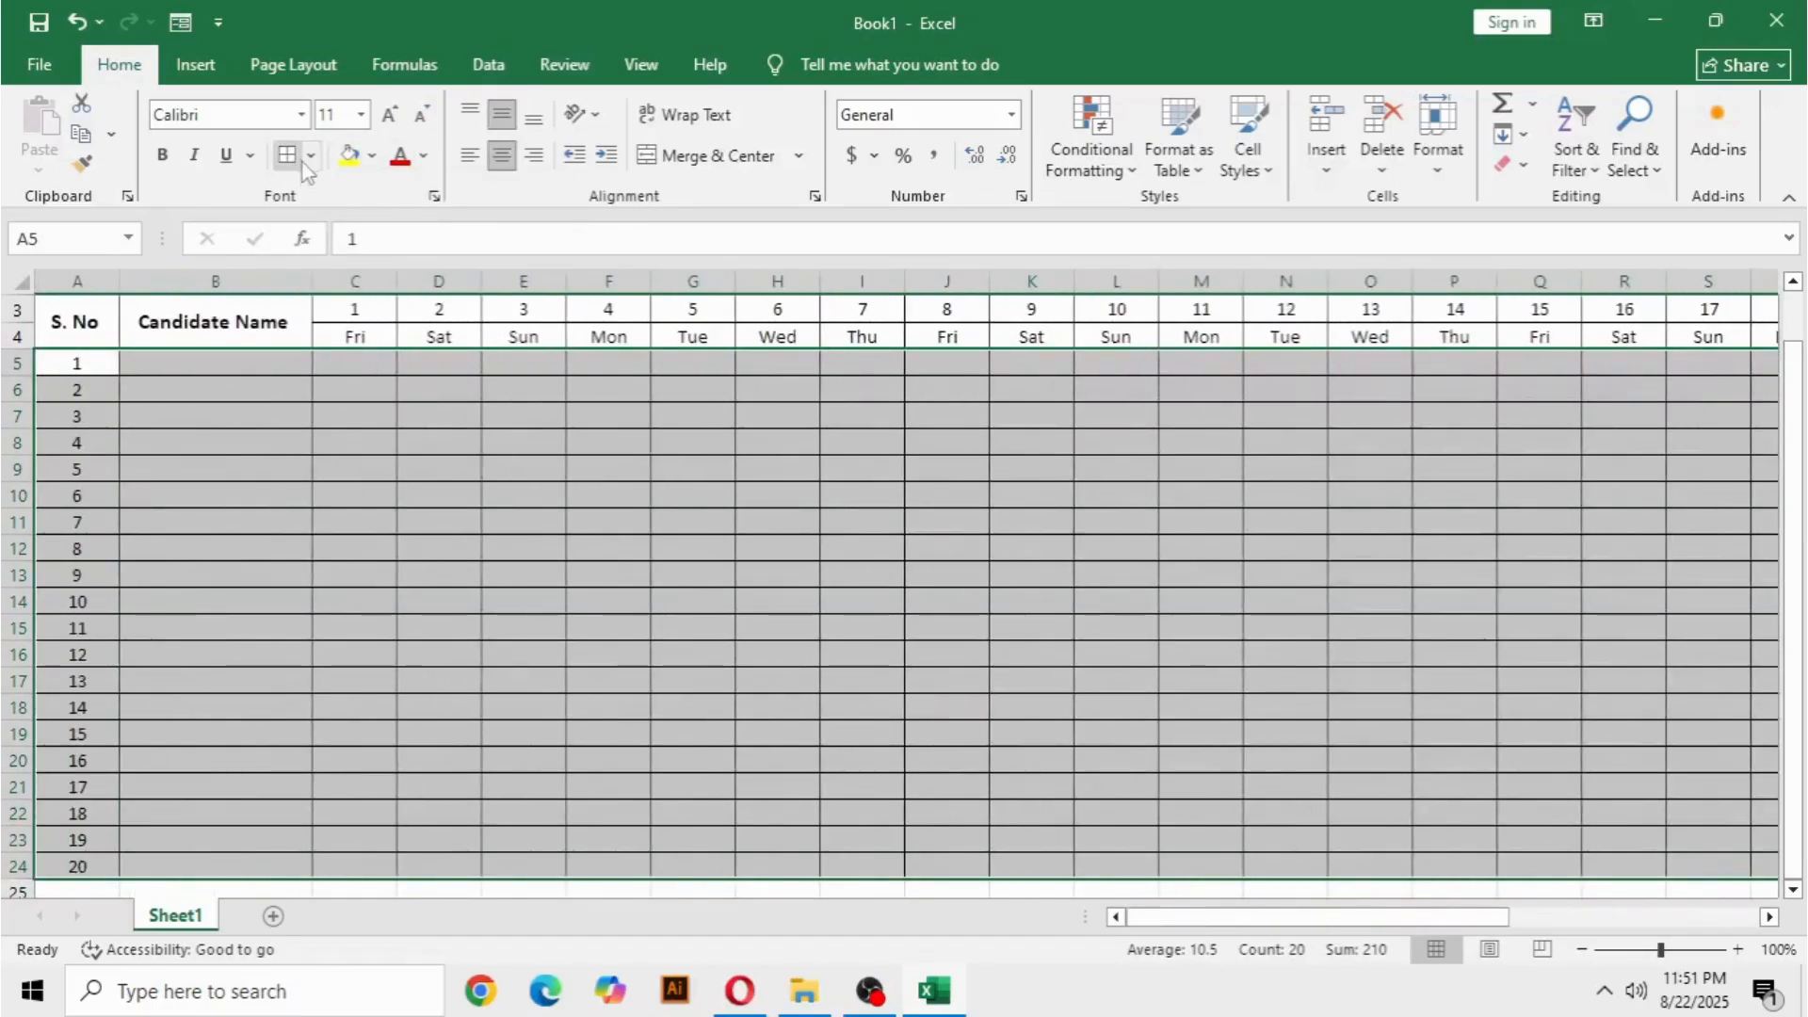
pyautogui.click(307, 160)
pyautogui.click(325, 445)
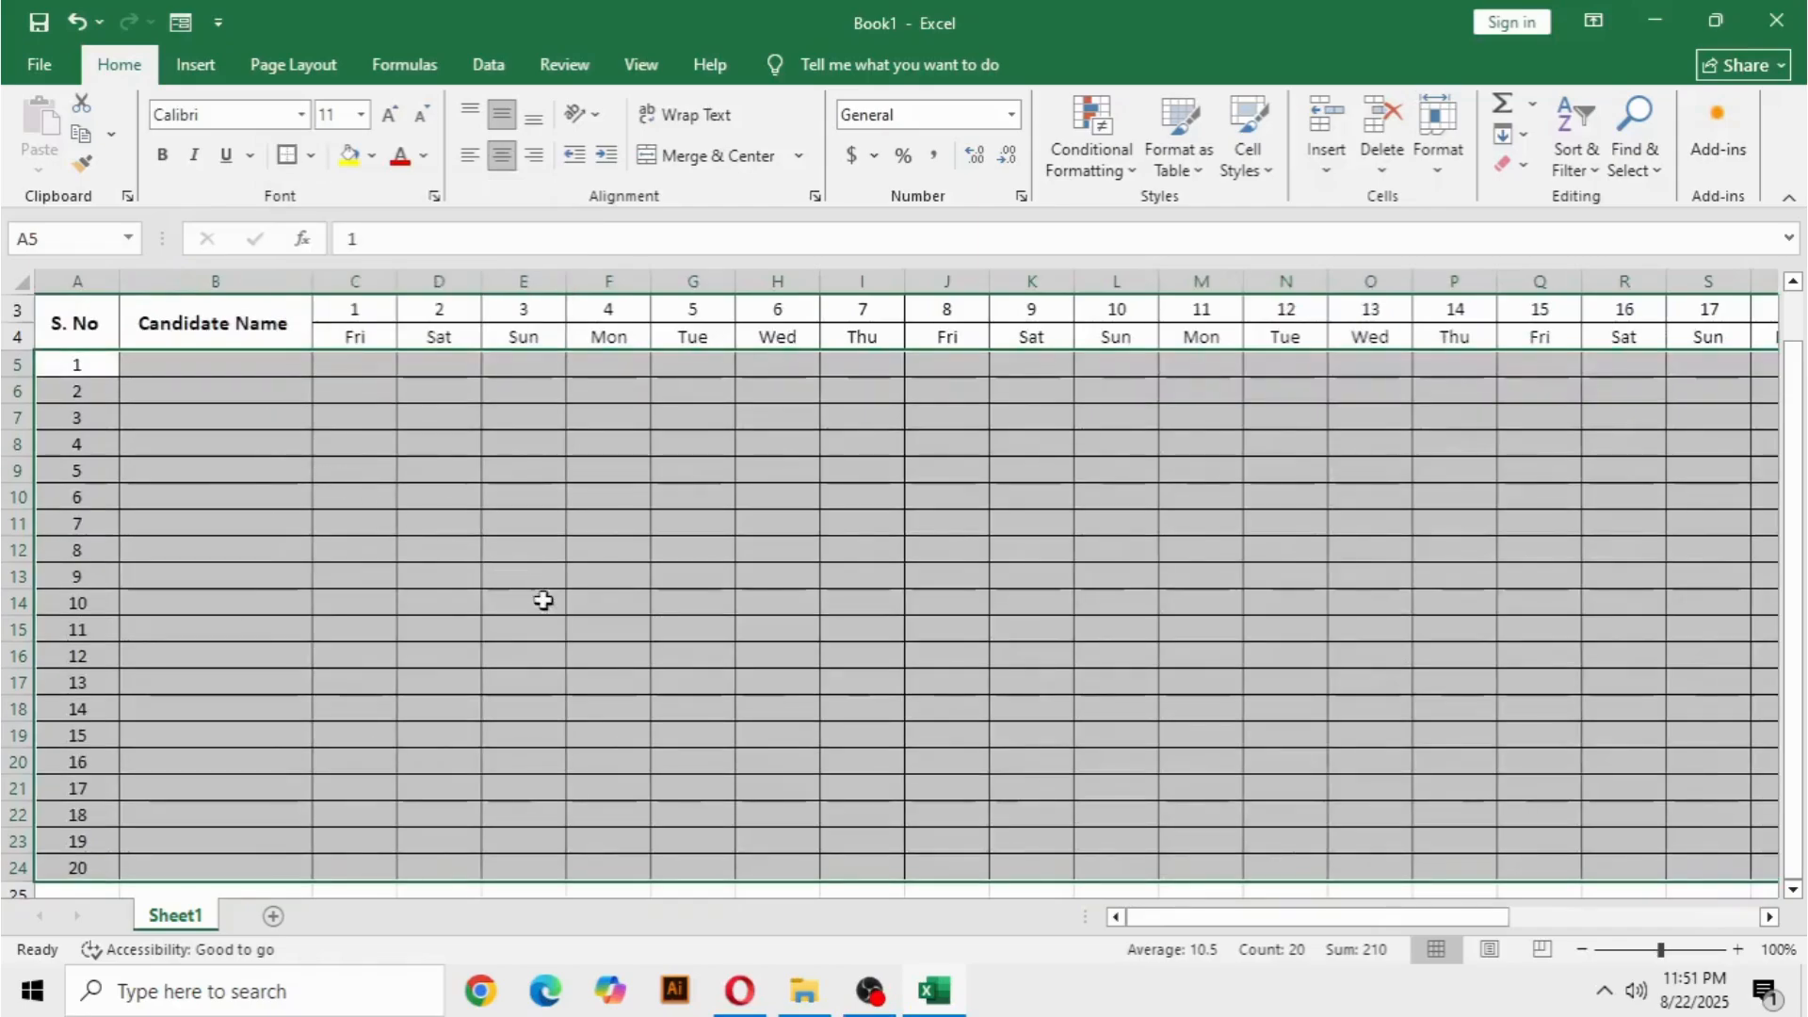
pyautogui.click(543, 600)
pyautogui.scroll(1, 546, 603)
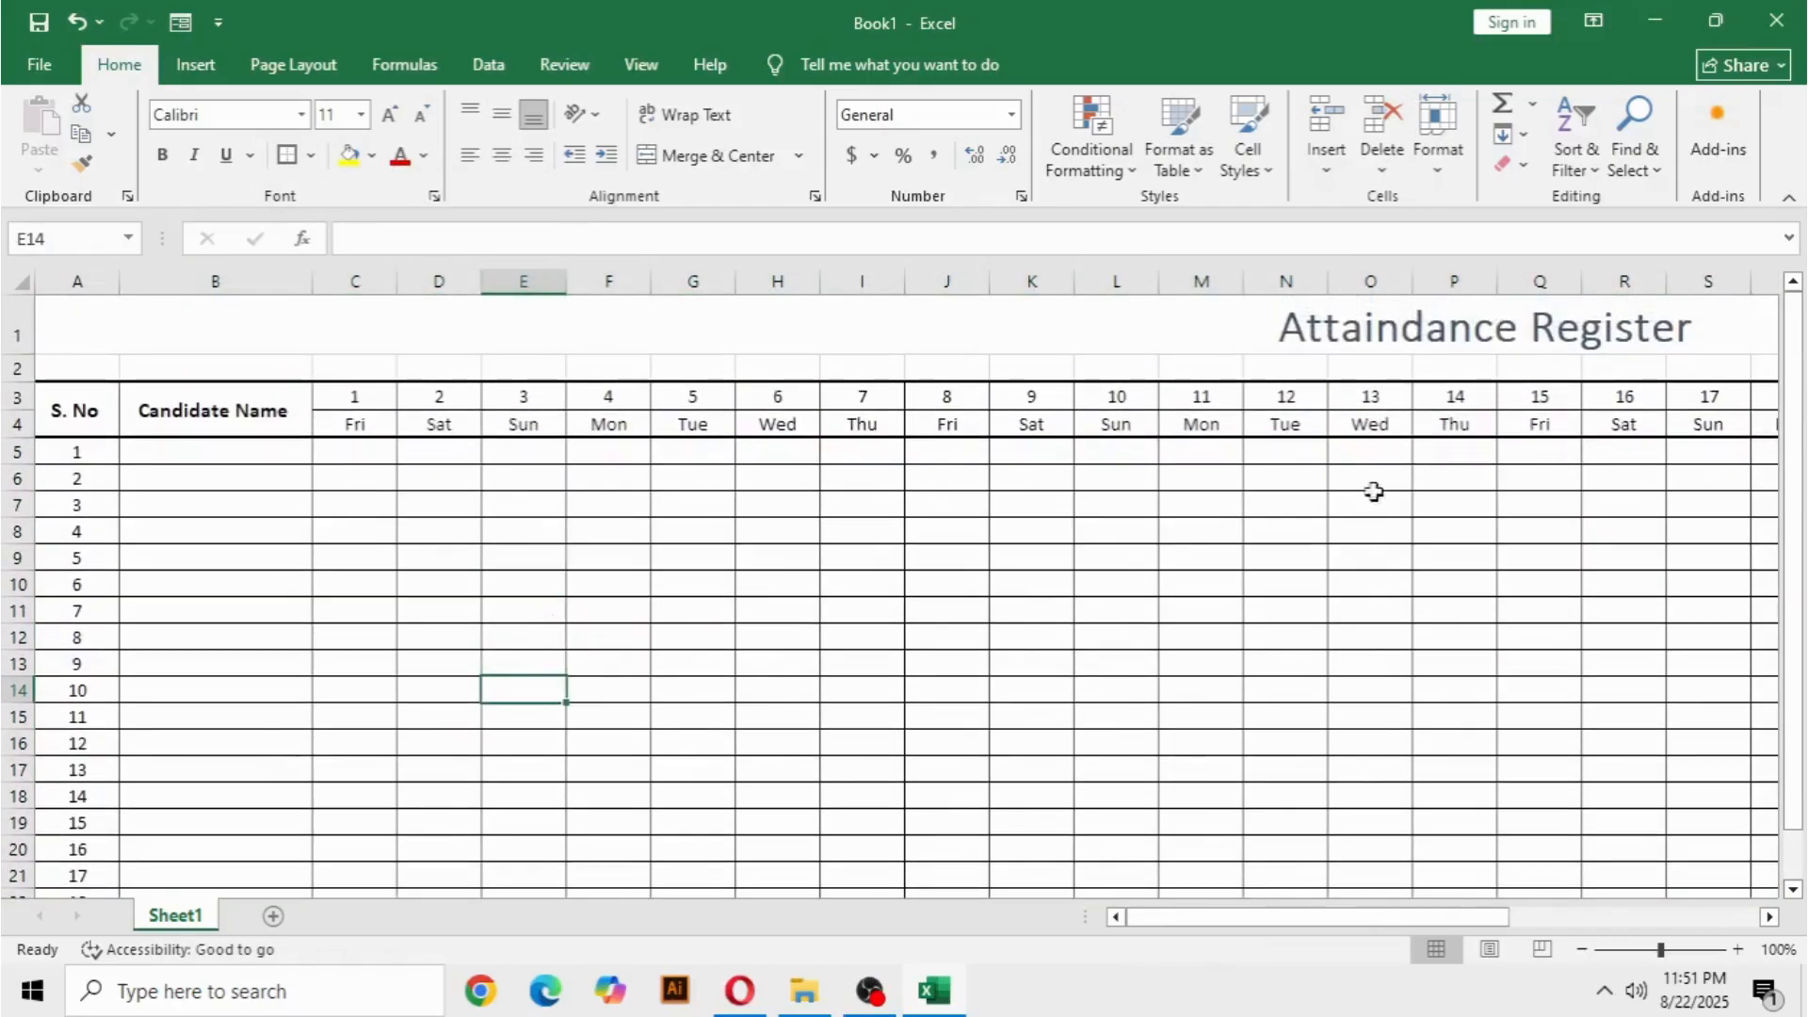
# Examine the register's overall layout, from the title to the bordered date columns and the 20 candidate rows.
pyautogui.click(1282, 329)
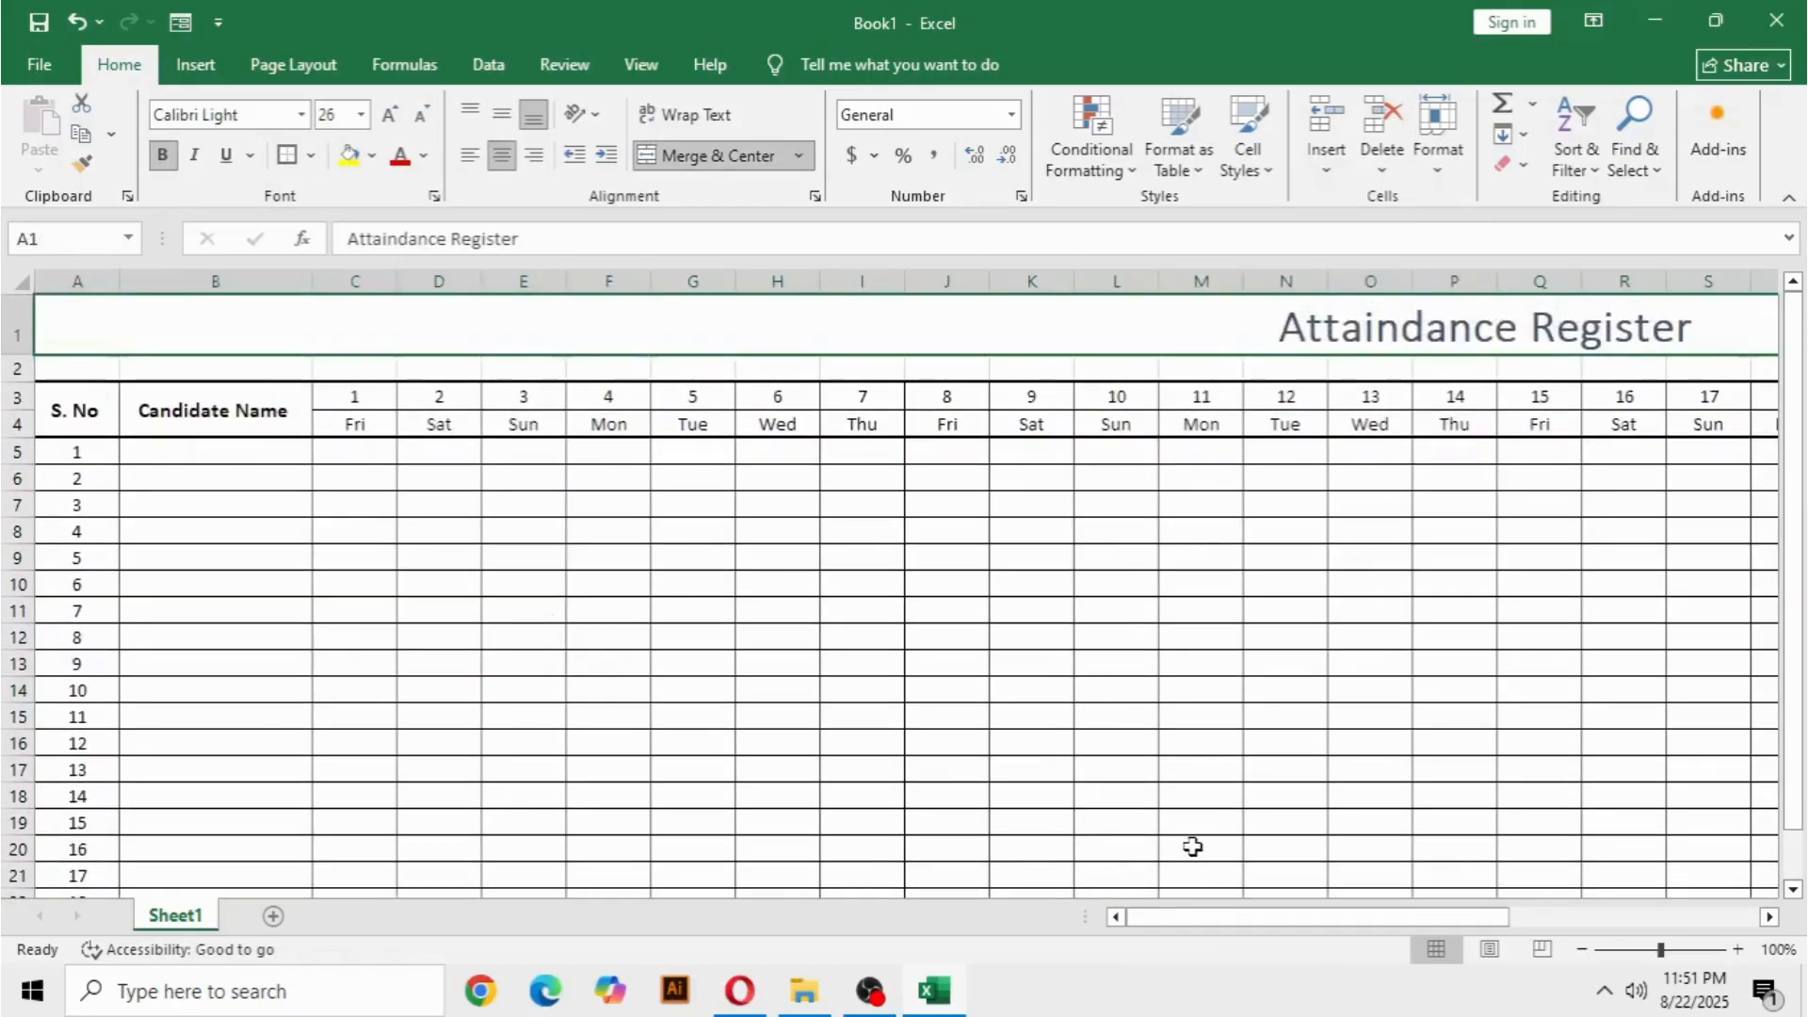
pyautogui.keyDown('ctrl'); pyautogui.scroll(1, 1112, 810); pyautogui.keyUp('ctrl')
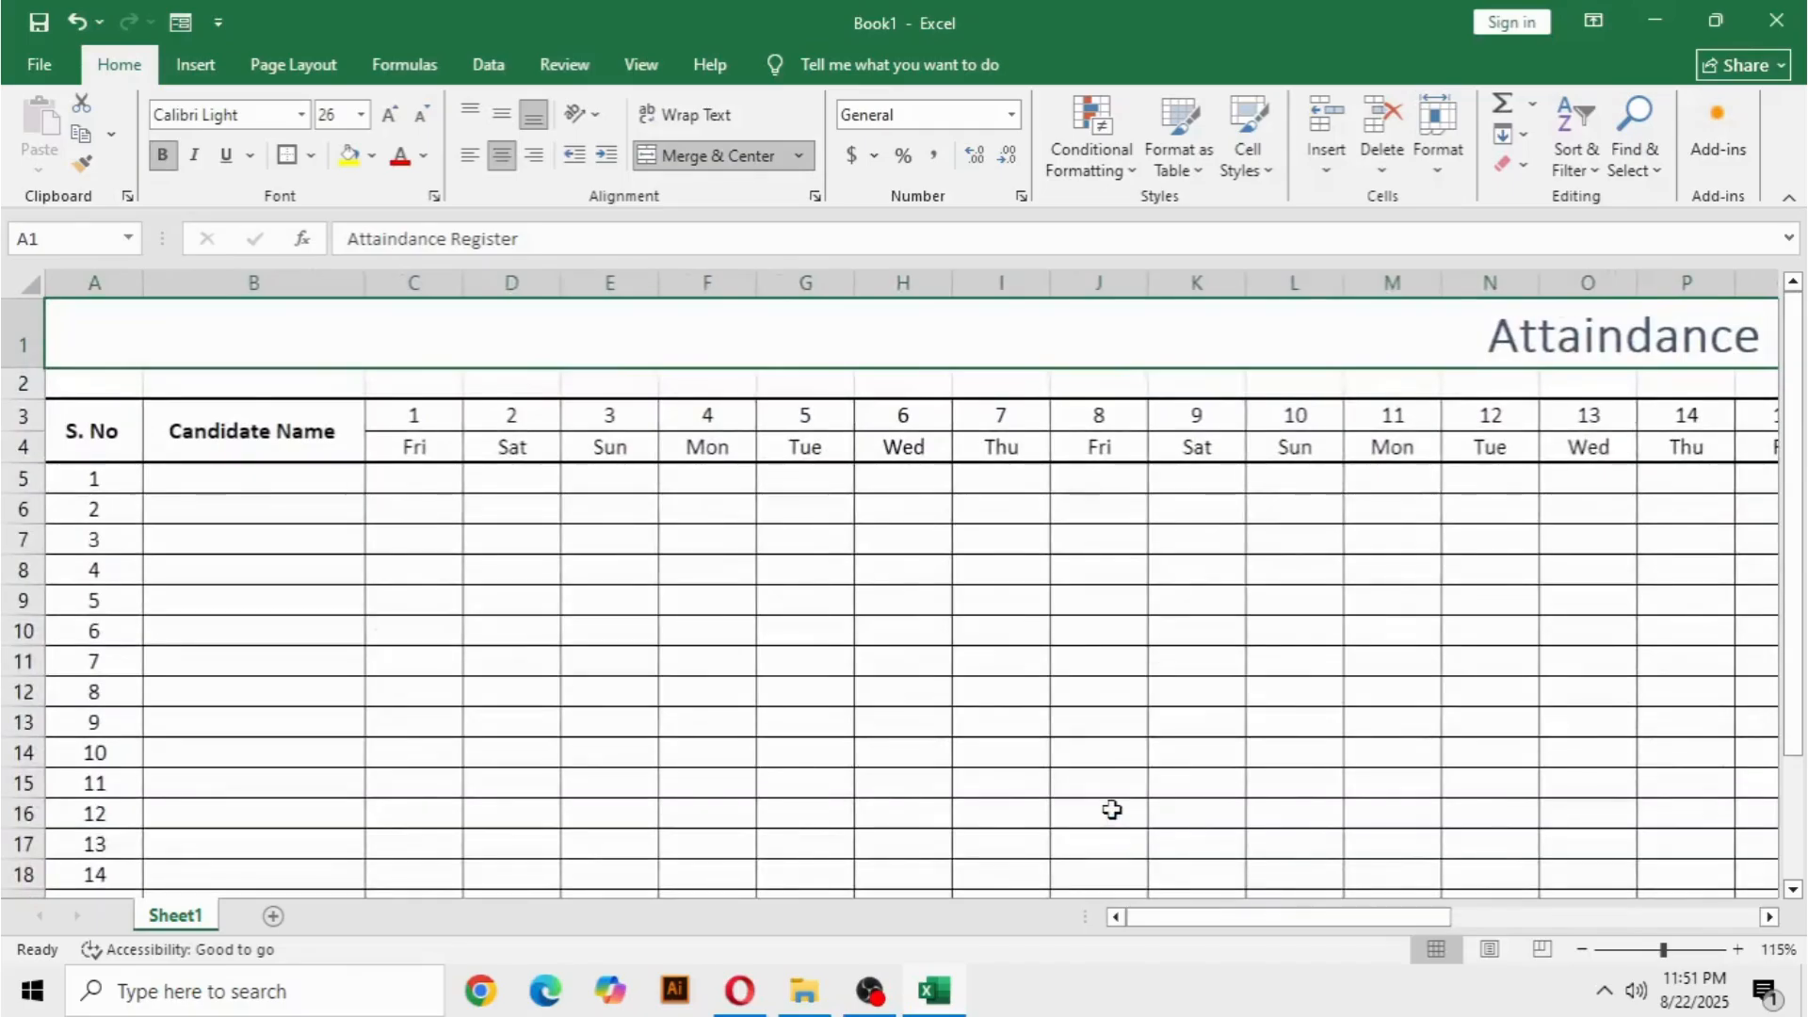
pyautogui.keyDown('ctrl'); pyautogui.scroll(-4, 1112, 810); pyautogui.keyUp('ctrl')
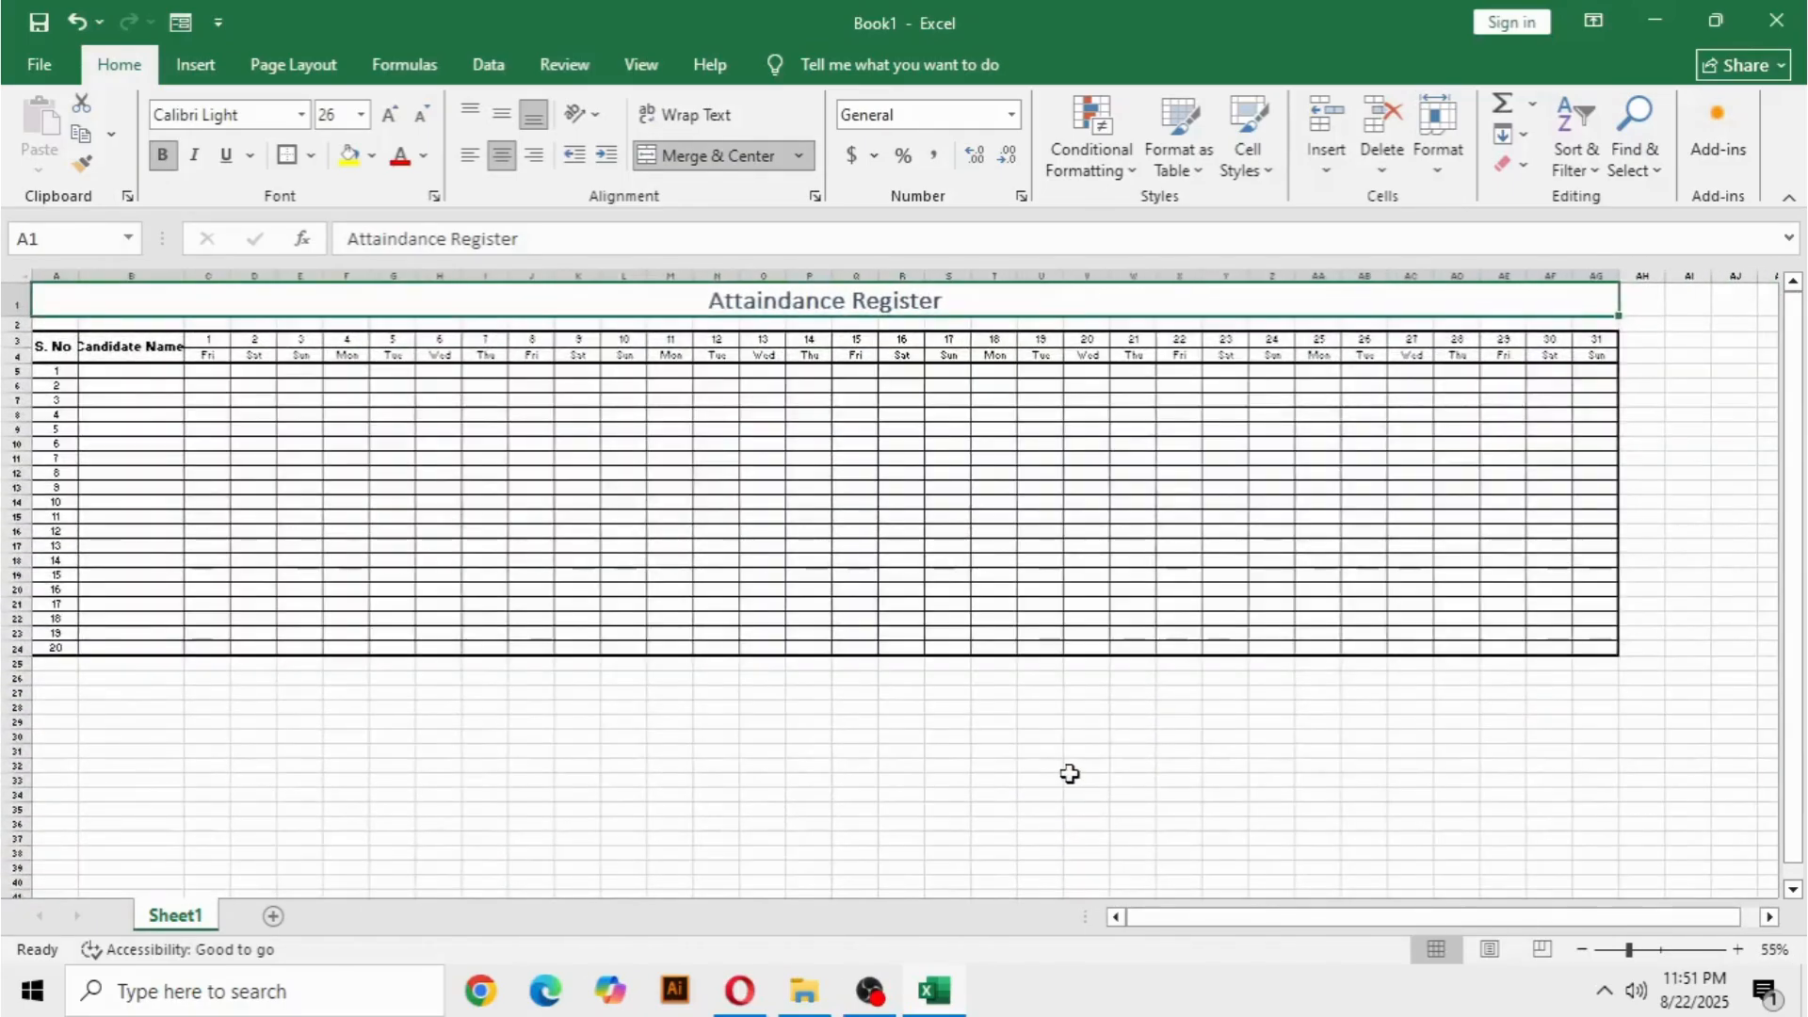
pyautogui.keyDown('ctrl'); pyautogui.scroll(1, 1069, 773); pyautogui.keyUp('ctrl')
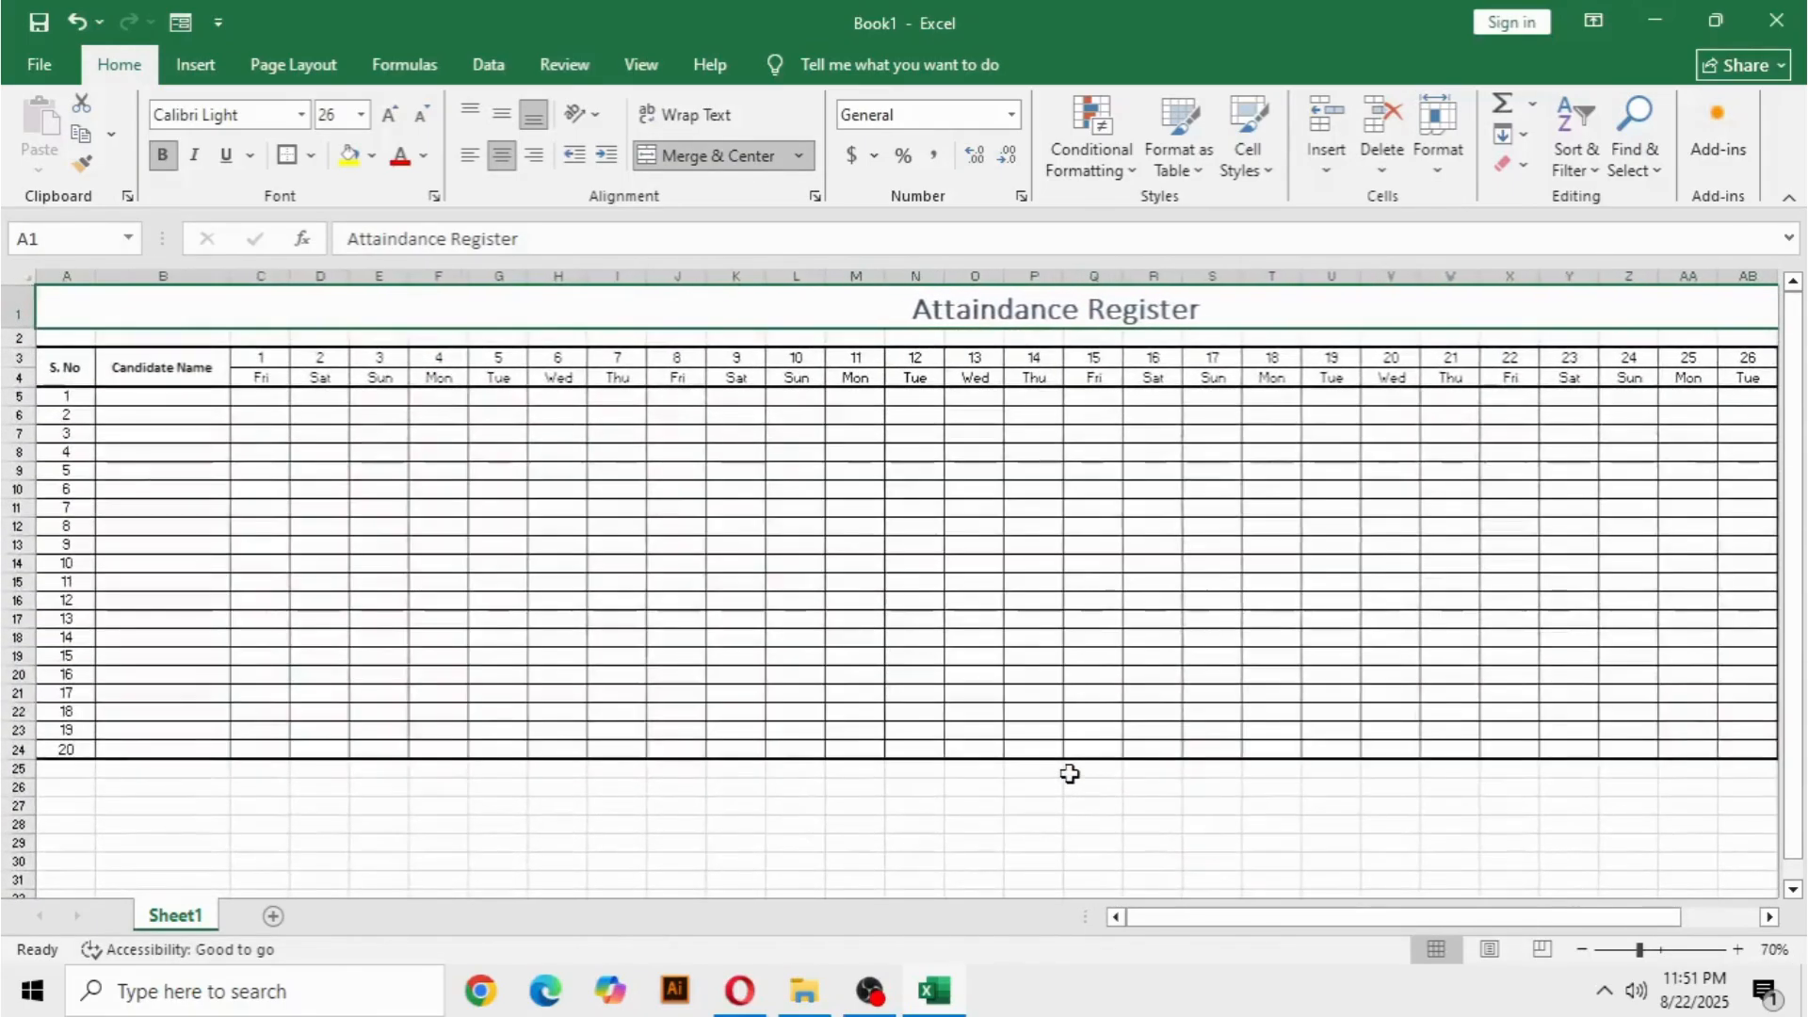
pyautogui.click(919, 846)
pyautogui.click(928, 313)
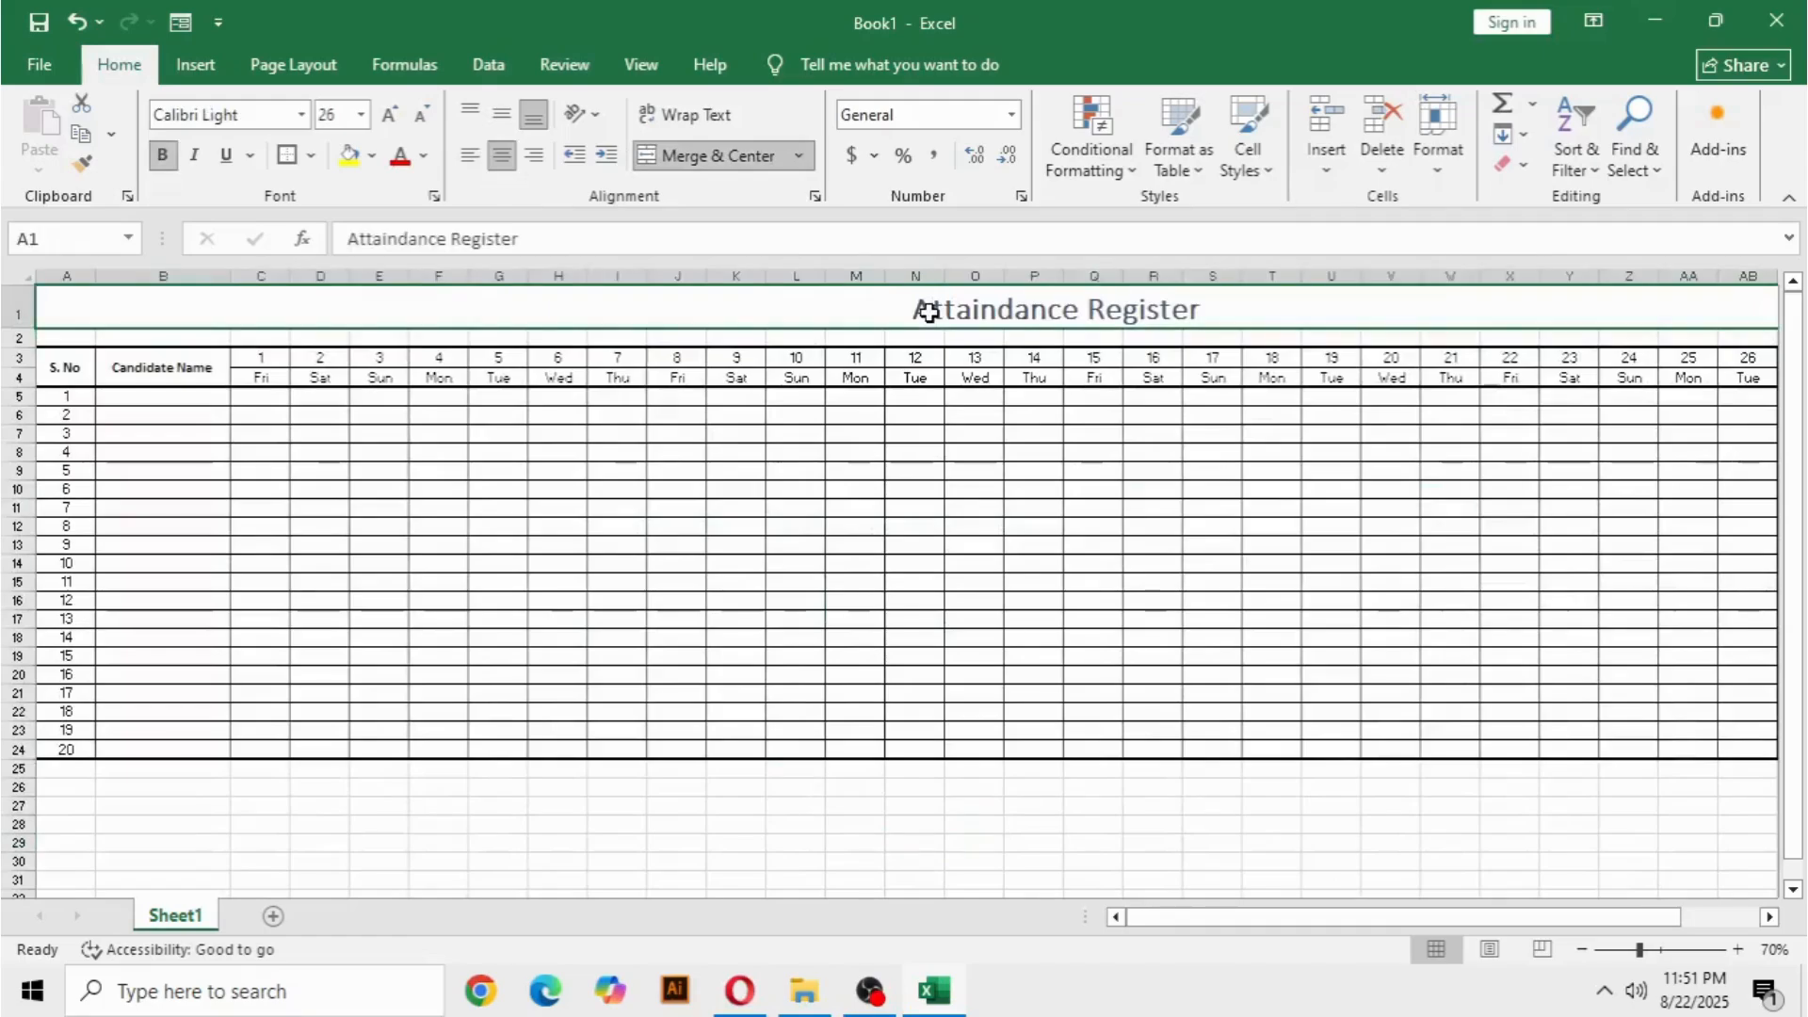
pyautogui.click(369, 451)
pyautogui.click(379, 397)
pyautogui.moveTo(509, 435); pyautogui.dragTo(1327, 695)
pyautogui.click(1508, 598)
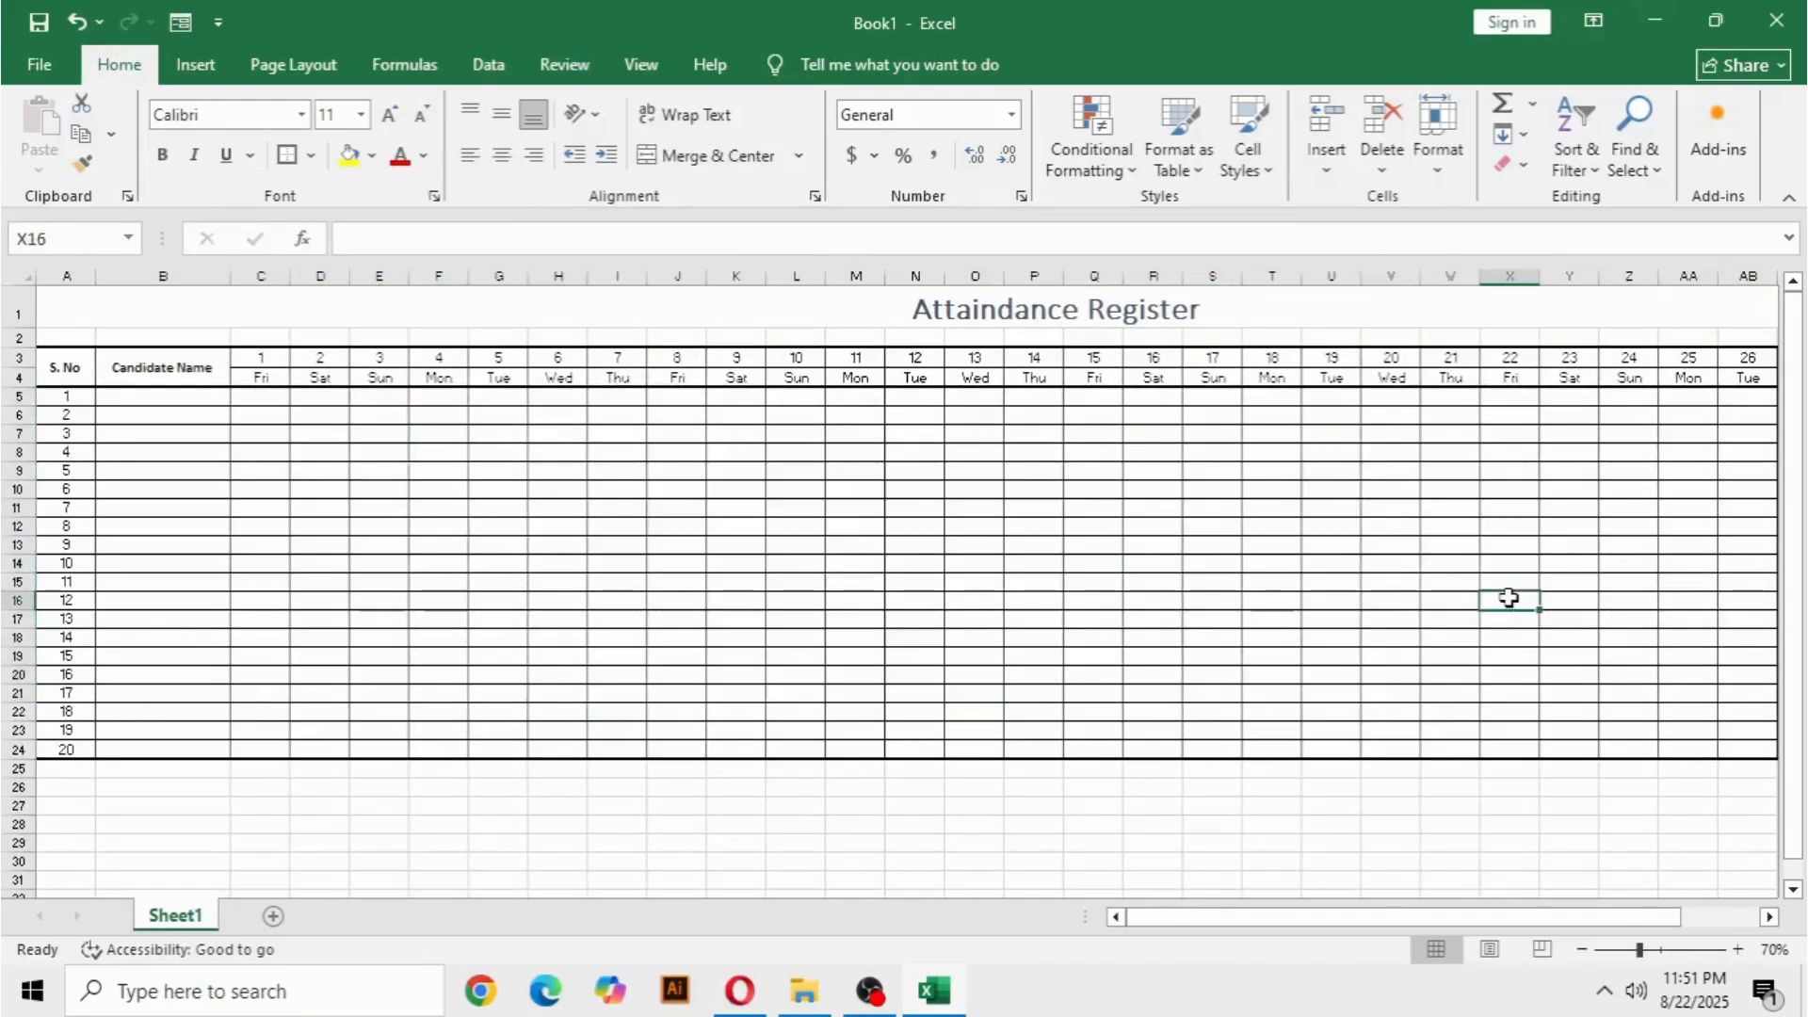